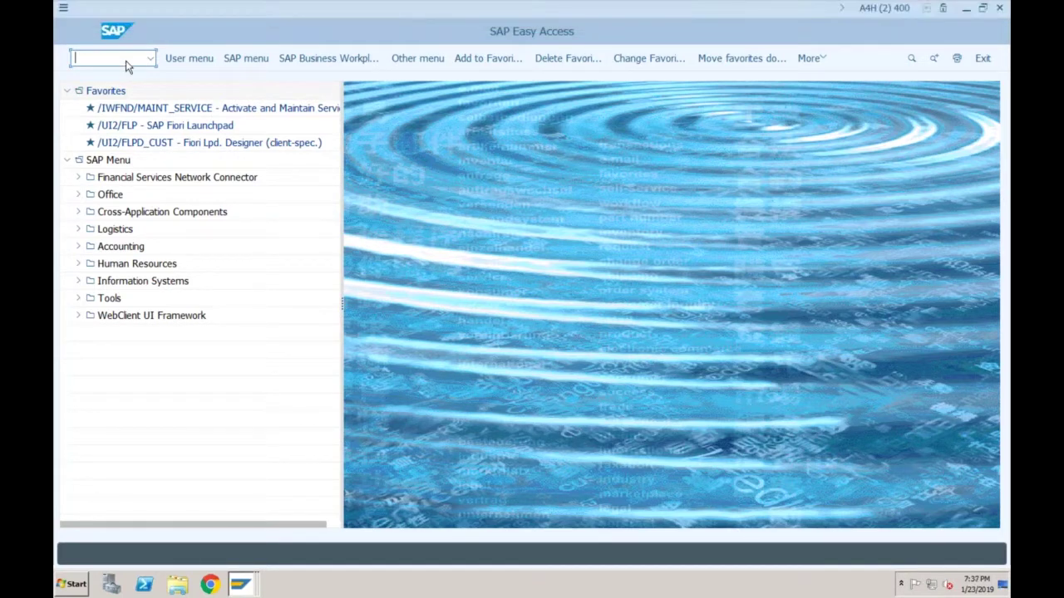
Display the entries of table T093B for company code SF01 using transaction SE16N.
text(se16n)
key(Return)
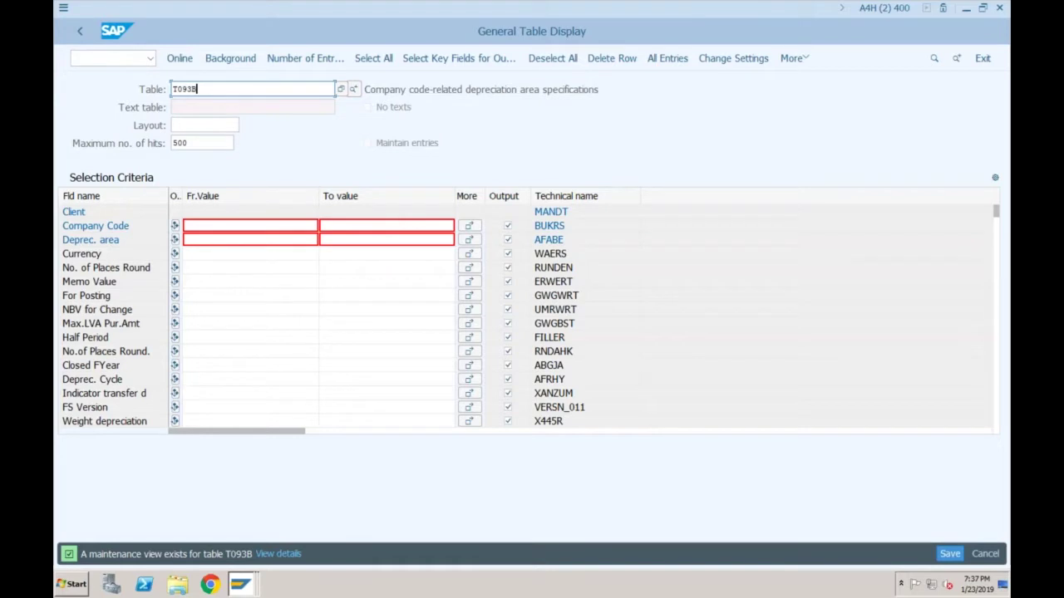
click(249, 225)
text(sf01)
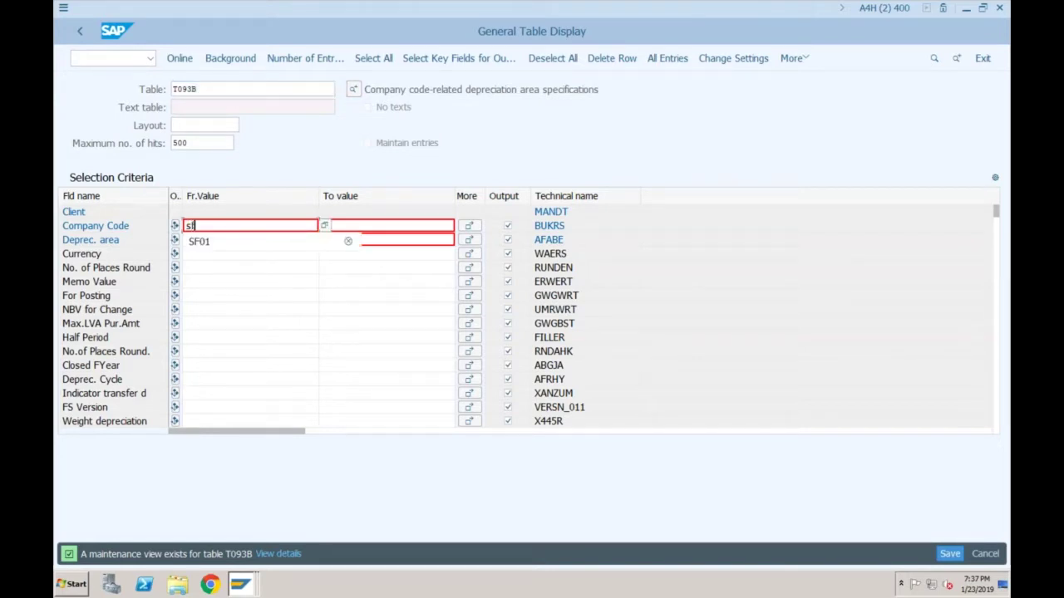
click(181, 60)
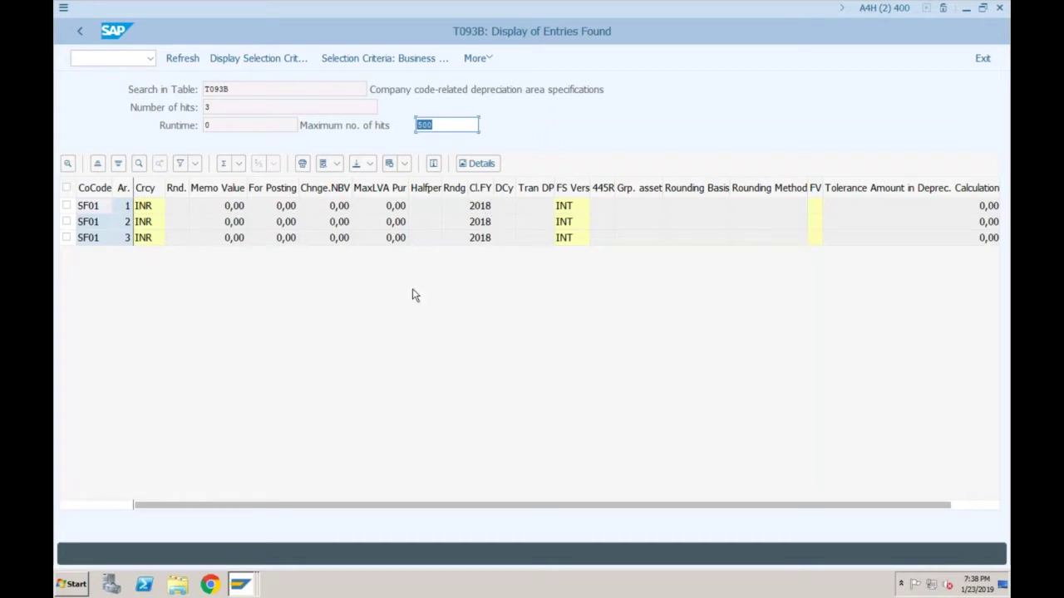
Switch to the Customizing: Execute Project session and return it to the SAP Easy Access start screen.
click(233, 582)
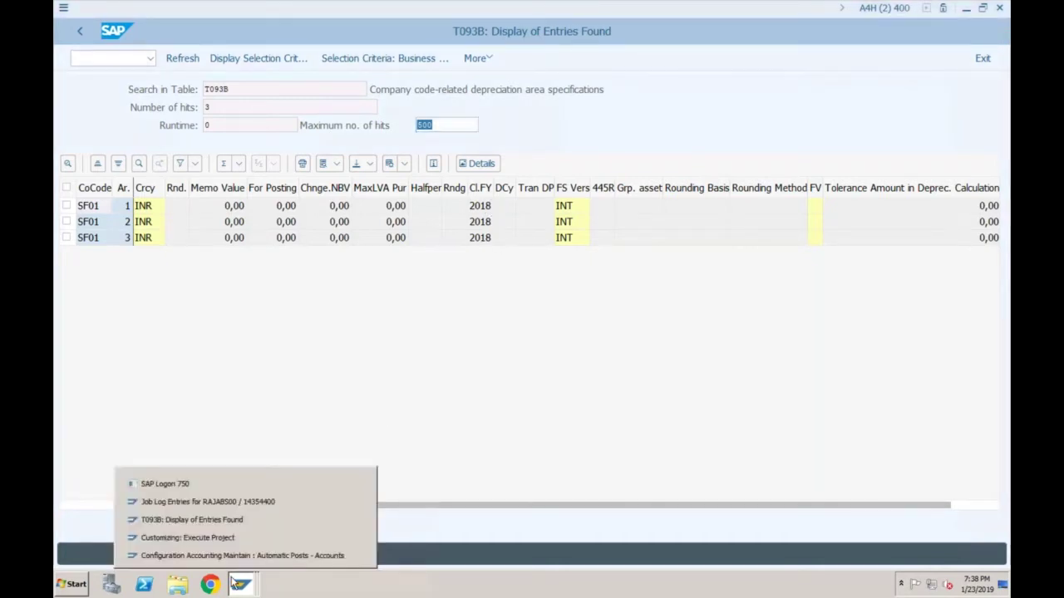
click(222, 536)
click(104, 60)
text(/n)
key(Return)
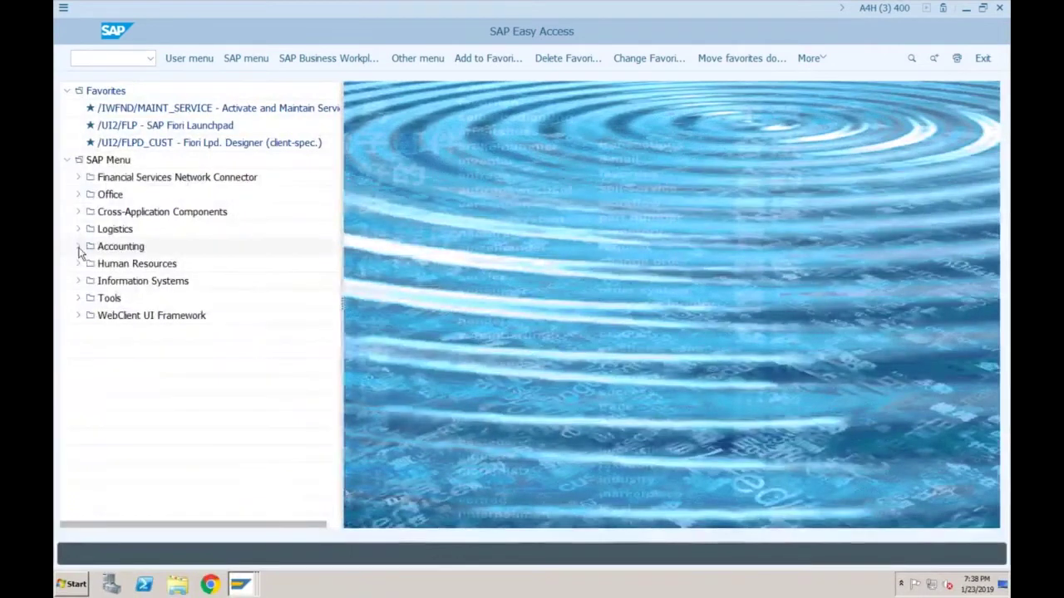
Open the AJAB year-end closing transaction under Fixed Assets, Periodic Processing in the Financial Accounting tree.
click(78, 247)
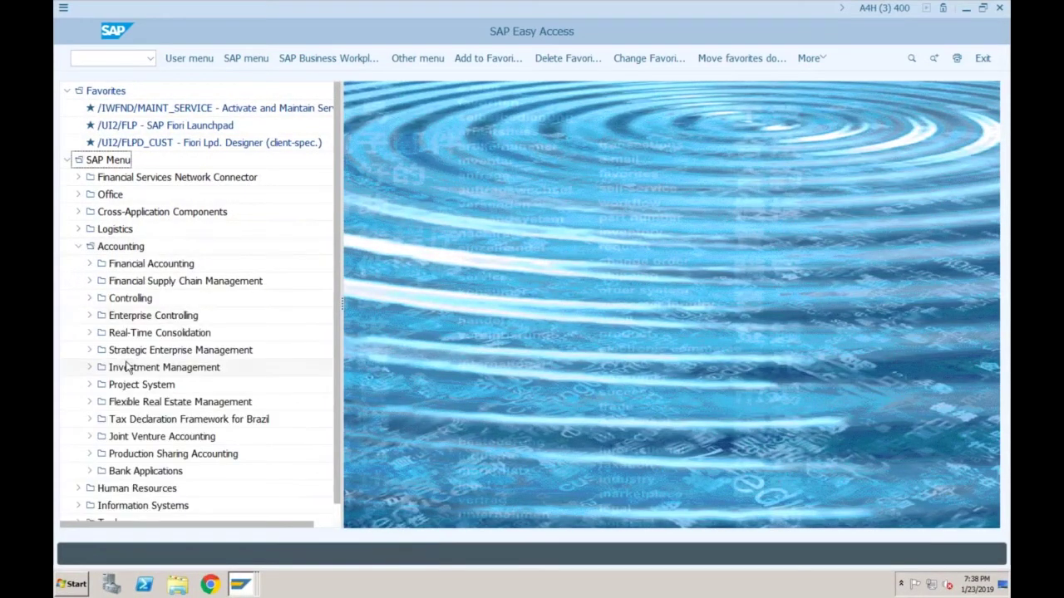
click(89, 264)
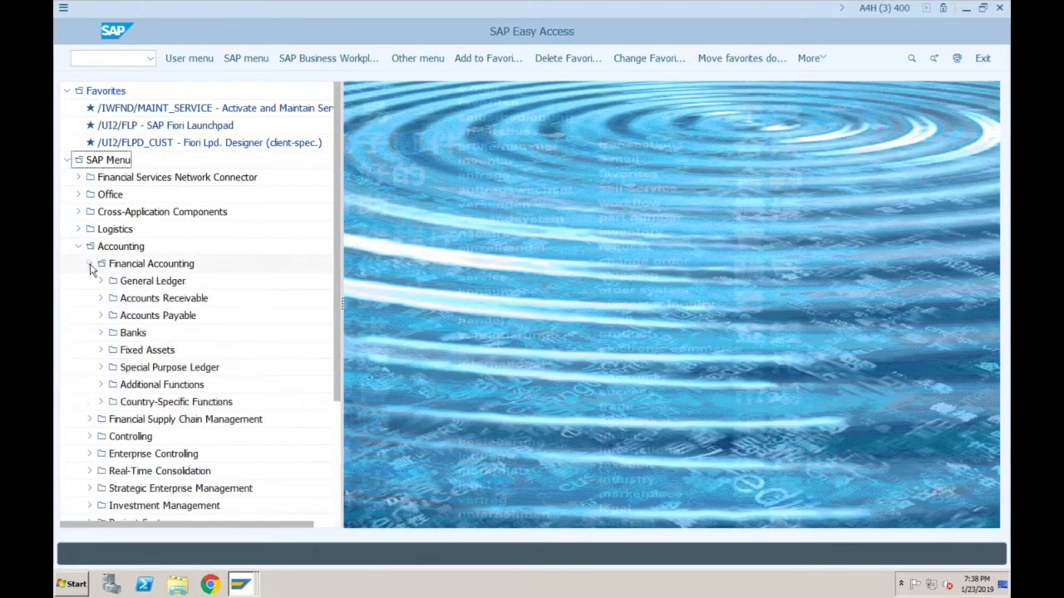
click(101, 351)
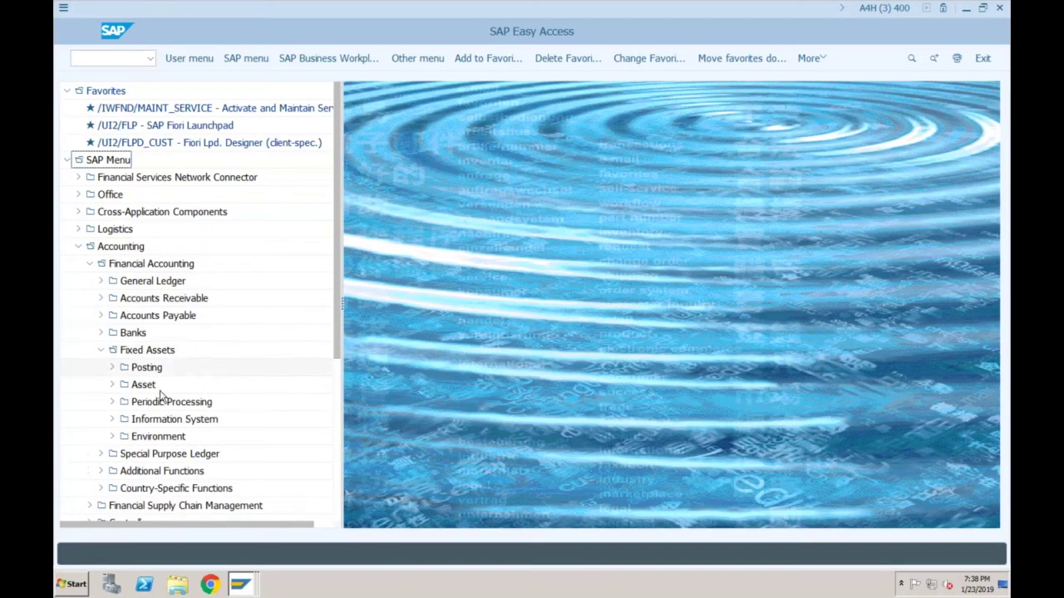
click(113, 402)
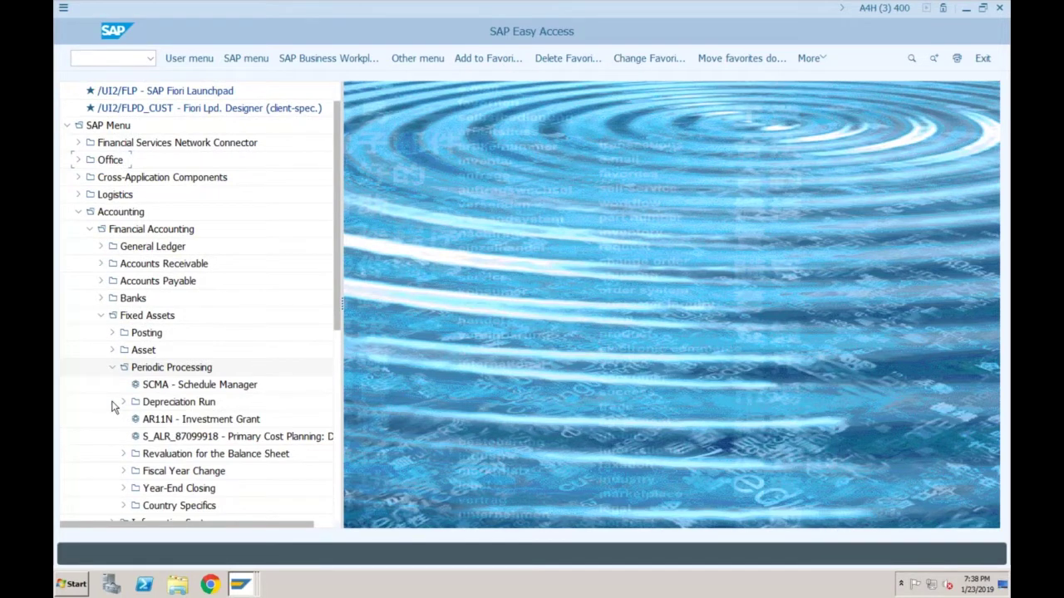
scroll(125, 394, down, 2)
click(123, 350)
click(123, 402)
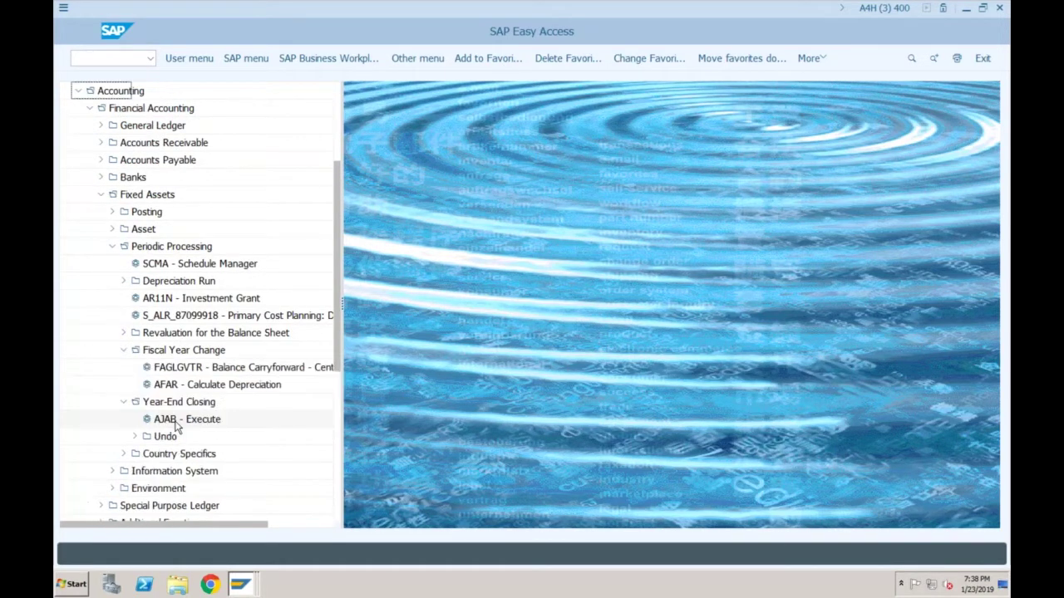
click(187, 420)
double_click(187, 420)
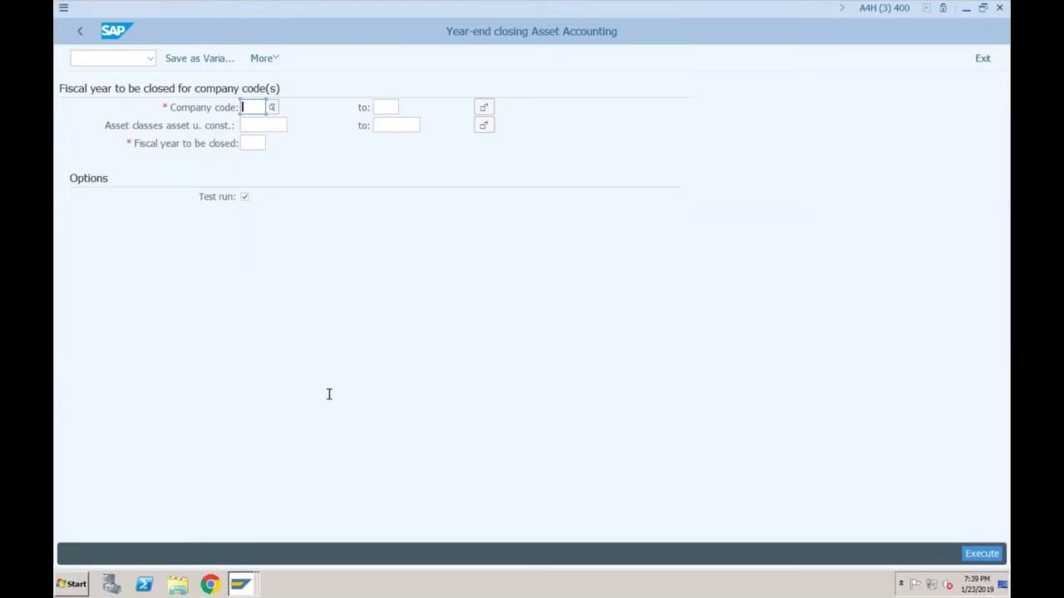
Return to the T093B session and open the AS01 asset master data for class 3100 in company code SF01.
click(244, 584)
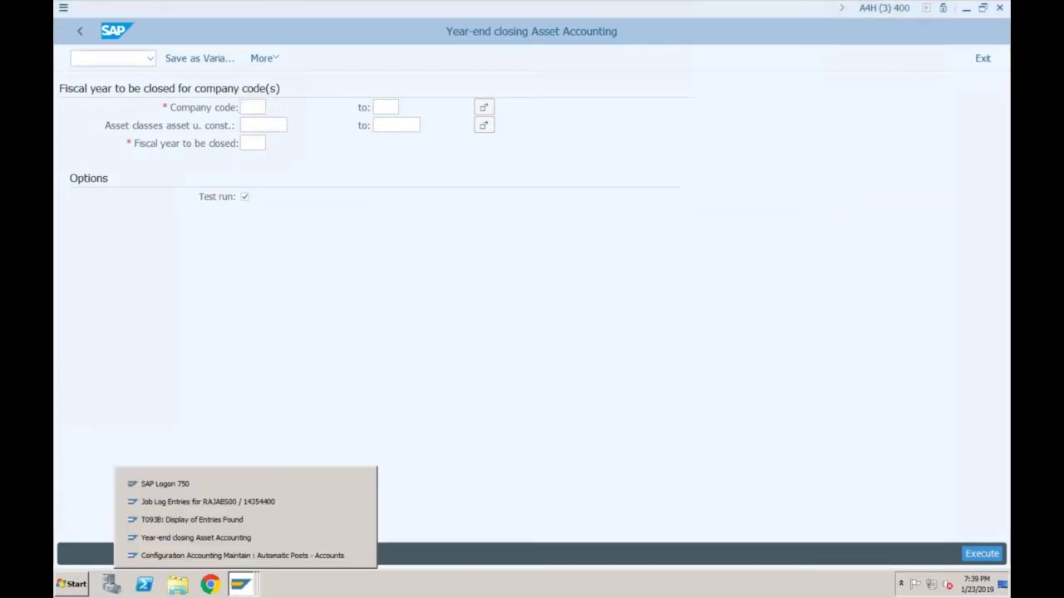
click(245, 519)
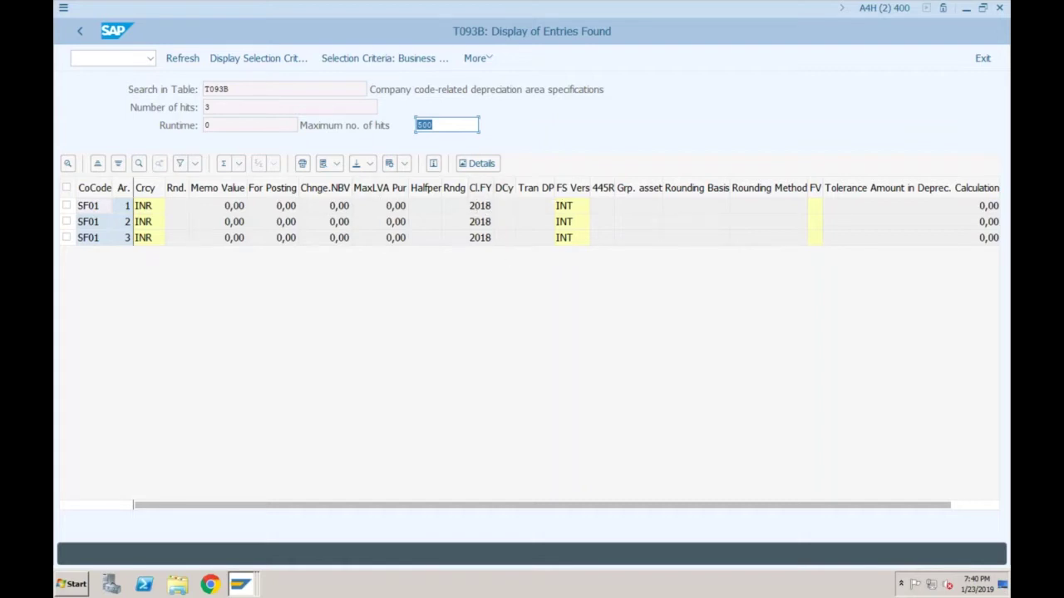
click(122, 60)
text(/)
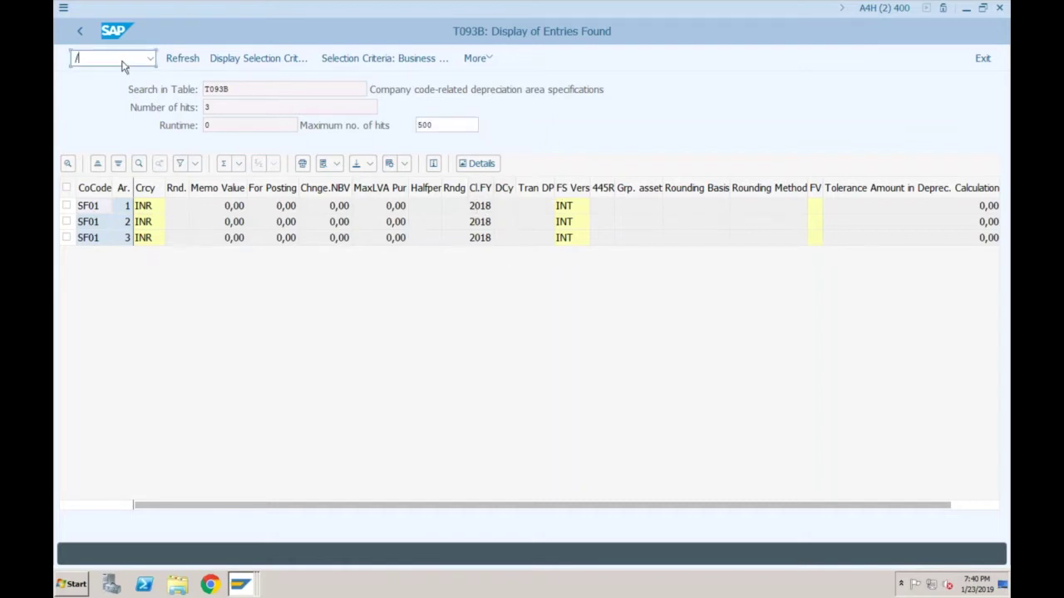
text(nas01)
key(Return)
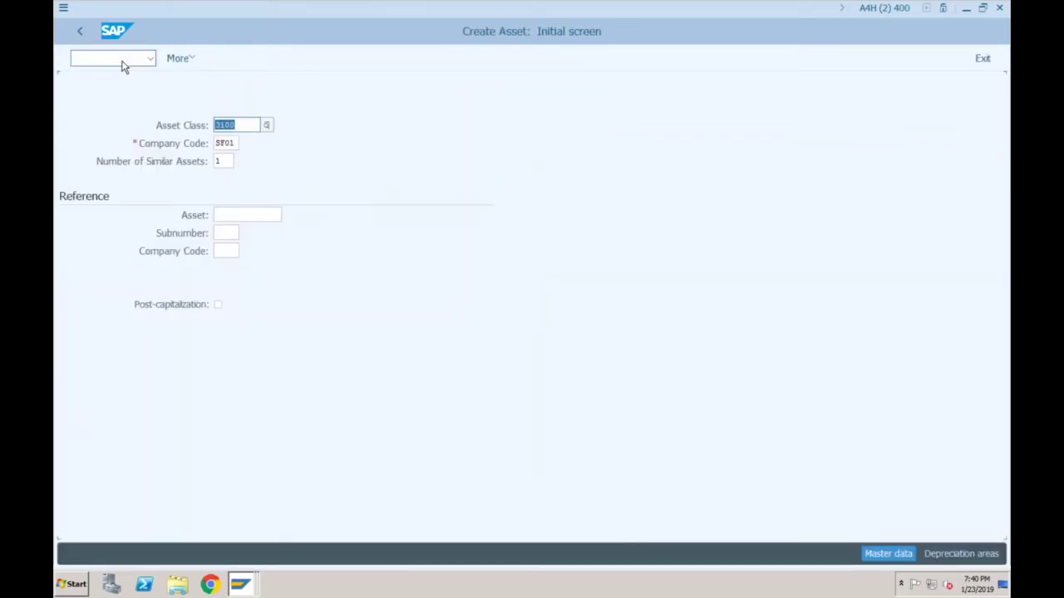
key(Return)
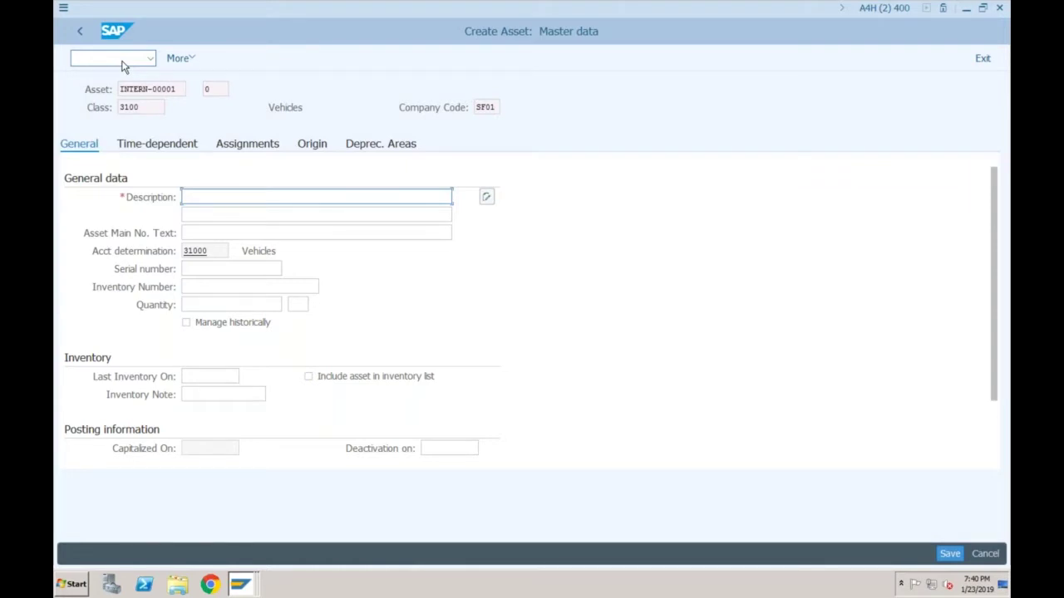
Leave asset creation and display the SAP Reference IMG using transaction SPRO.
click(122, 65)
text(/n)
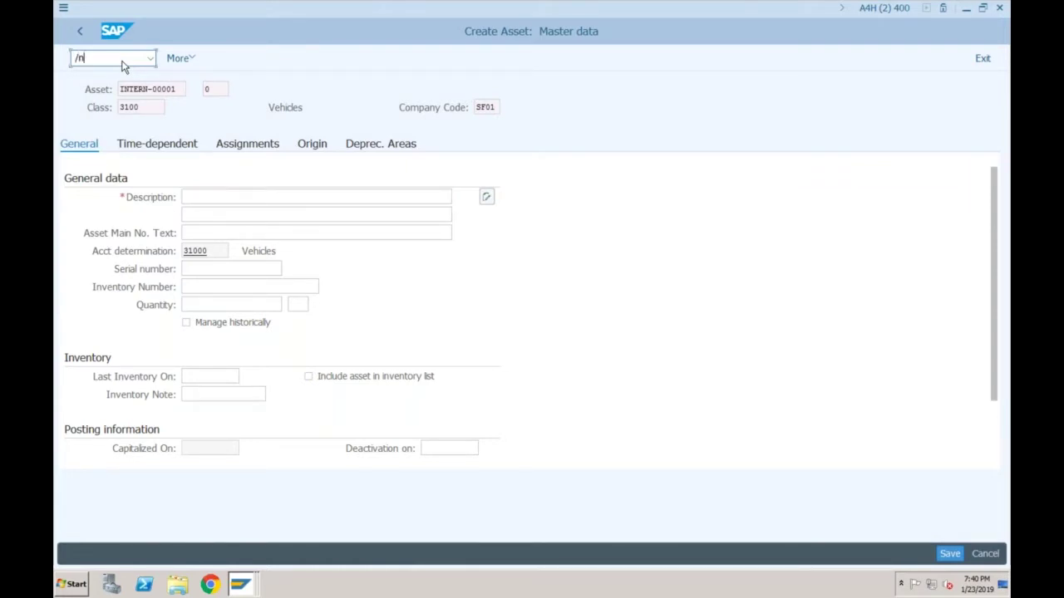
text(spro)
key(Return)
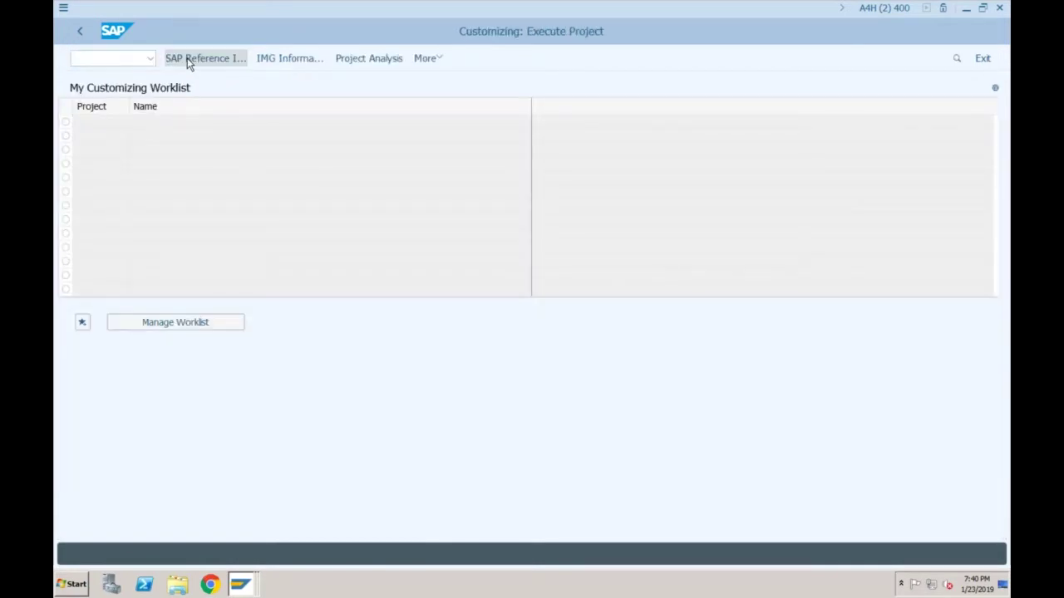
click(190, 58)
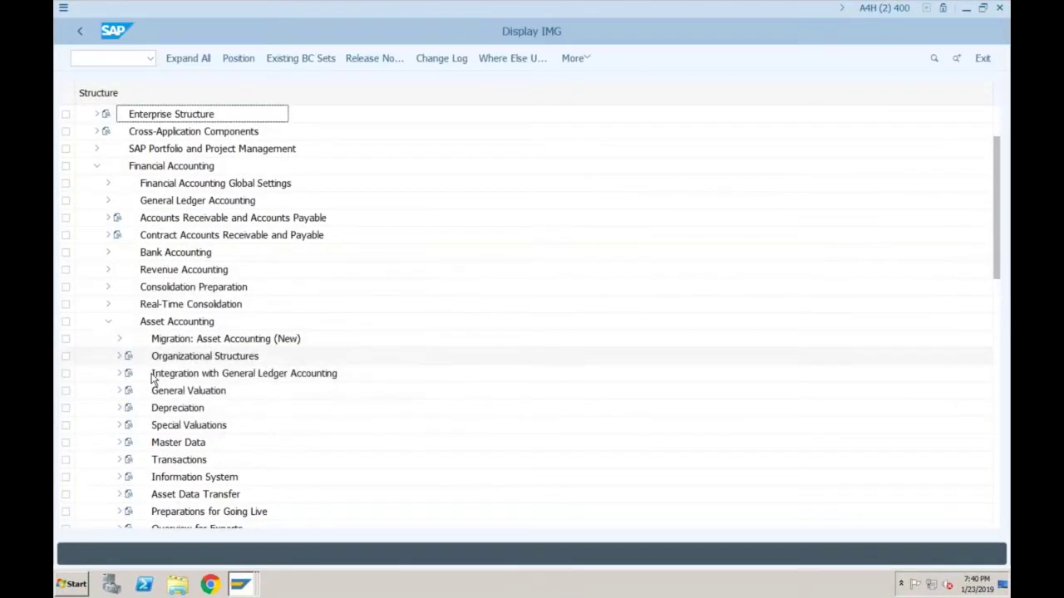
Open Copy/Delete Depreciation Areas under Asset Accounting's Organizational Structures for chart of depreciation SF02.
click(118, 356)
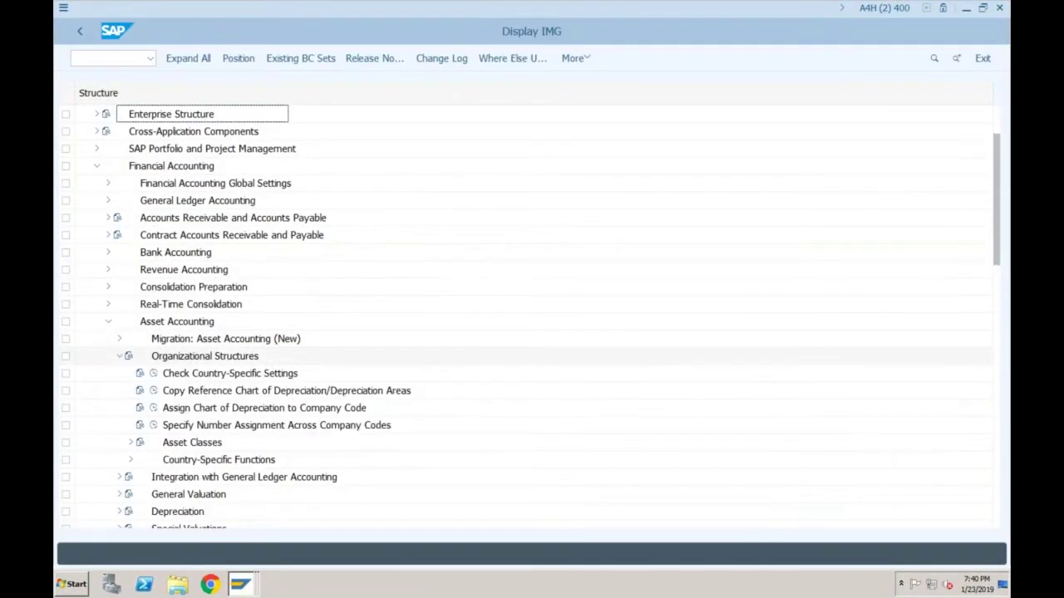
click(154, 392)
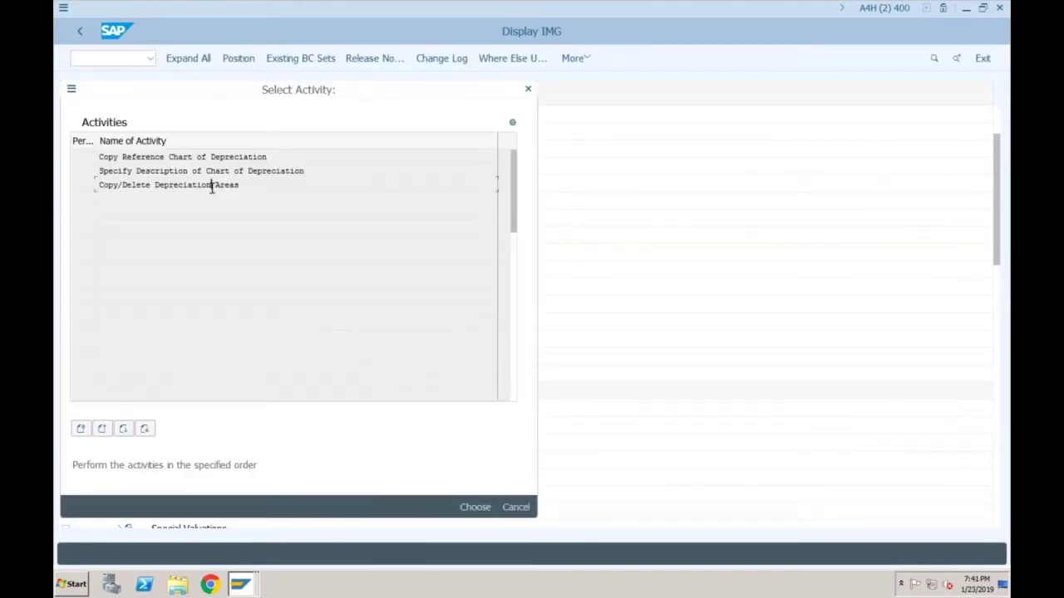
double_click(212, 183)
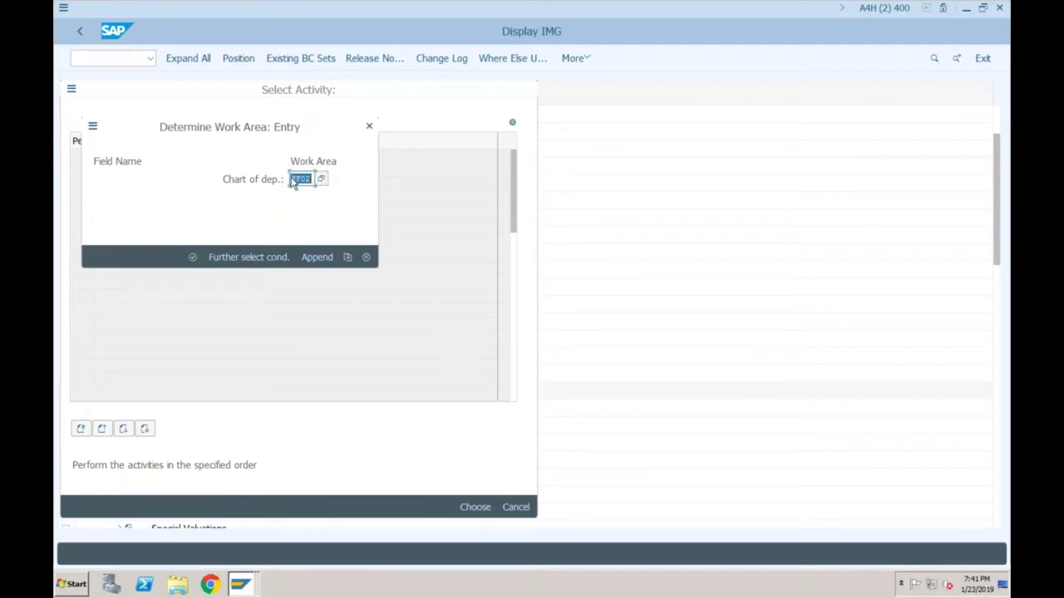
click(192, 257)
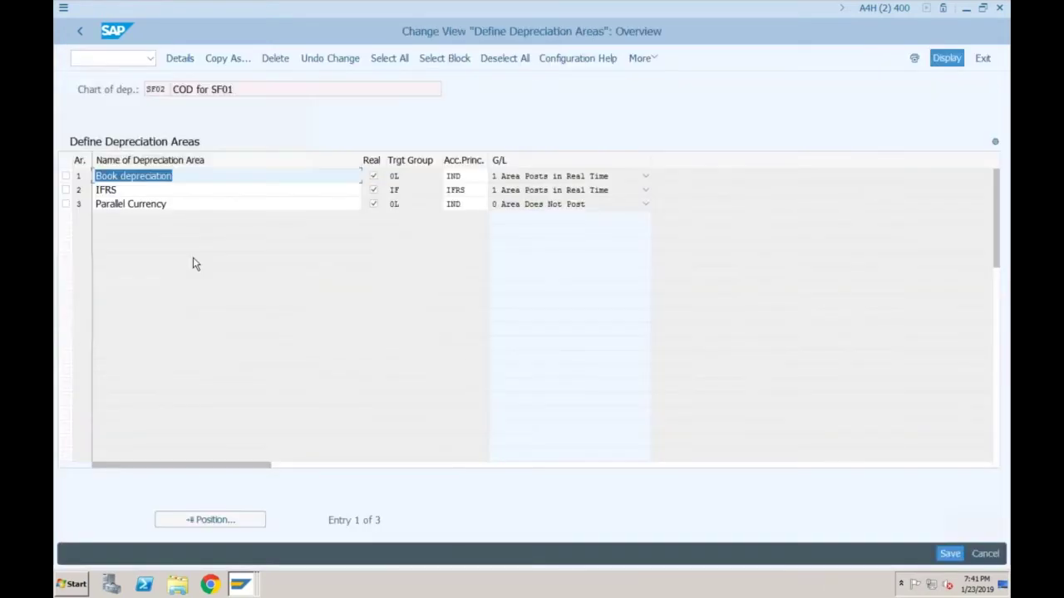
Review the Book depreciation, IFRS and Parallel Currency depreciation areas in the chart of depreciation.
click(167, 203)
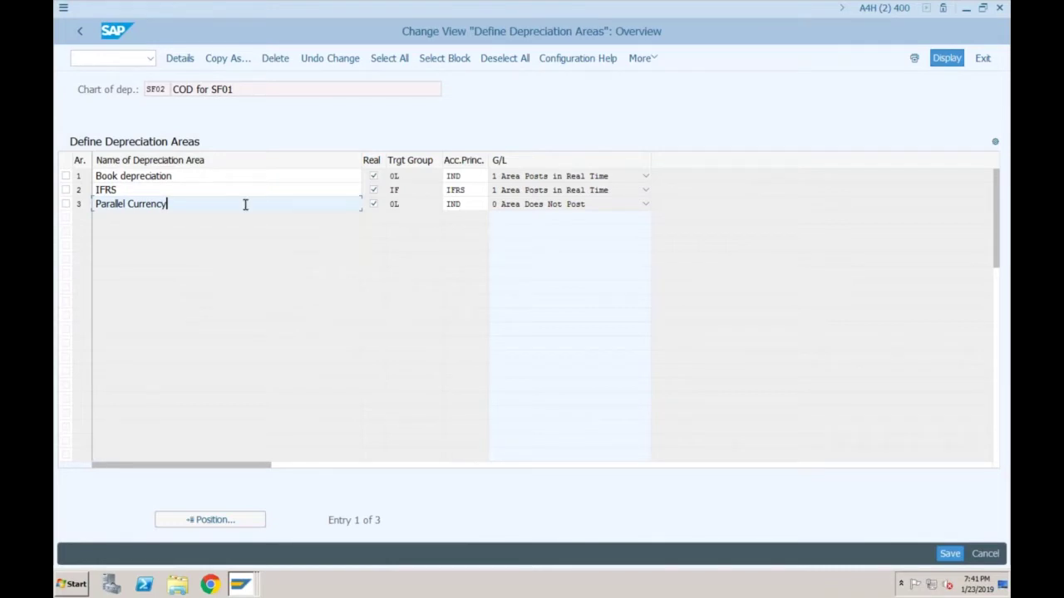
key(Up)
key(Up)
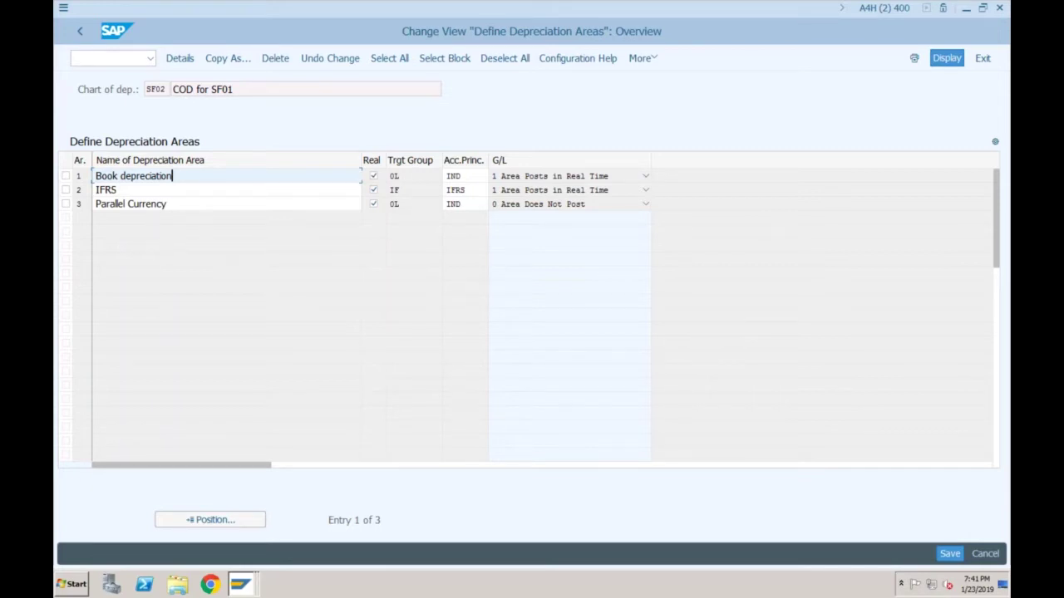
click(252, 190)
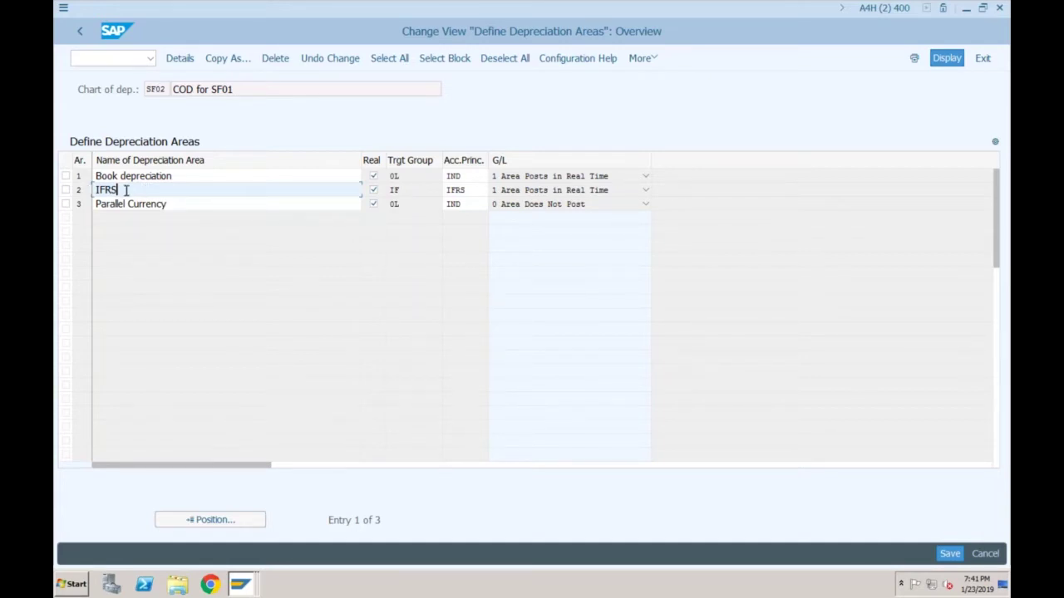
click(168, 203)
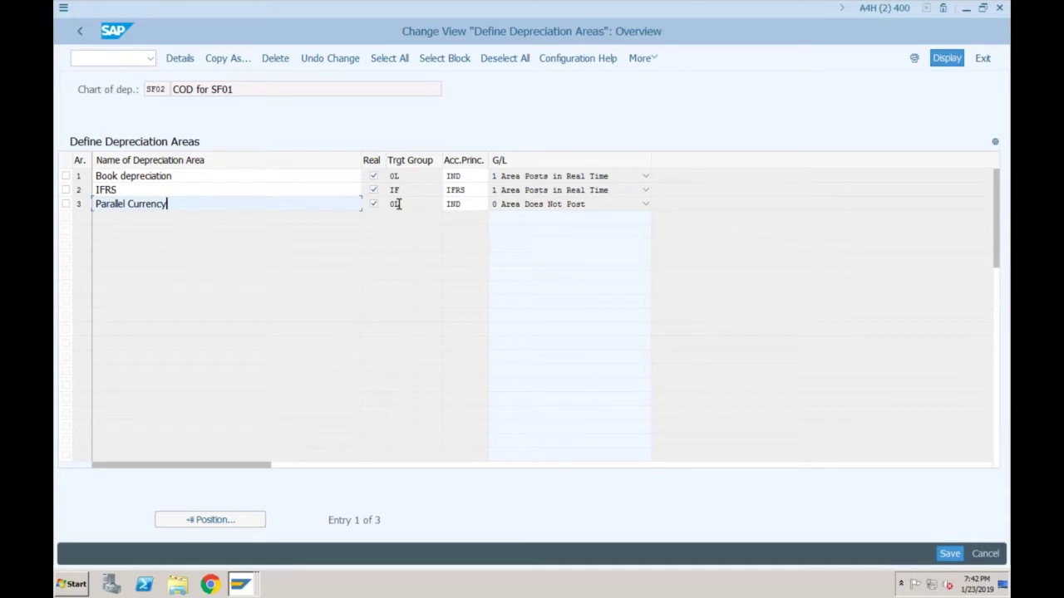
Compare the accounting principles and target ledger groups assigned to the three depreciation areas.
click(463, 189)
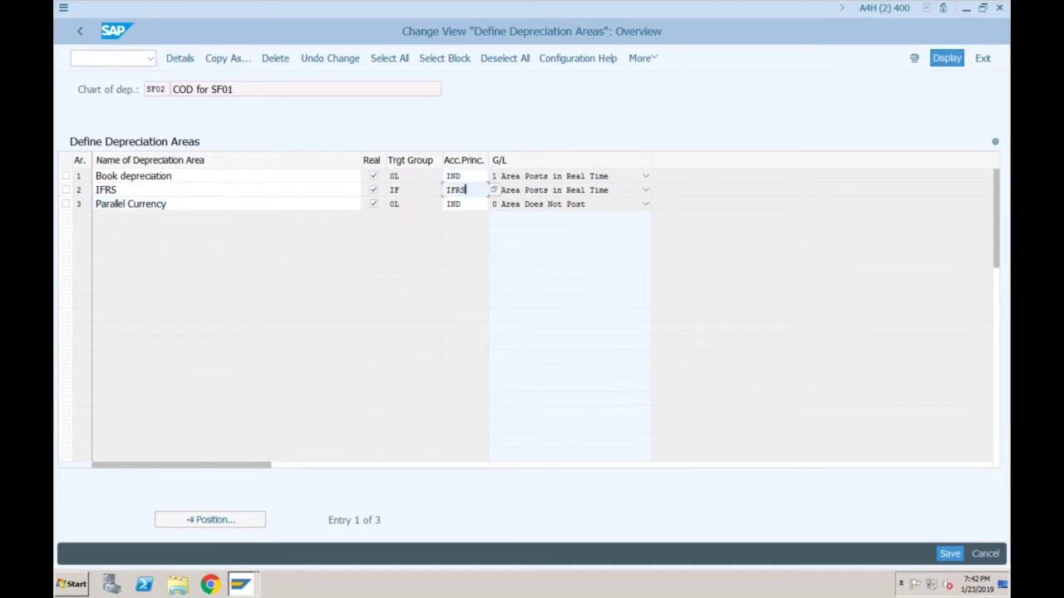
click(461, 203)
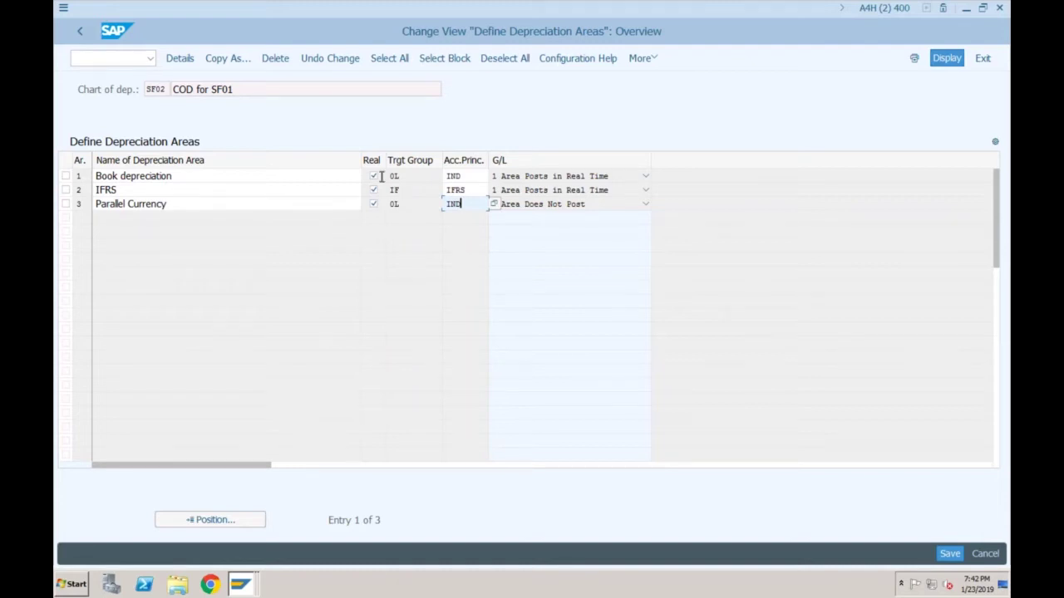
click(196, 177)
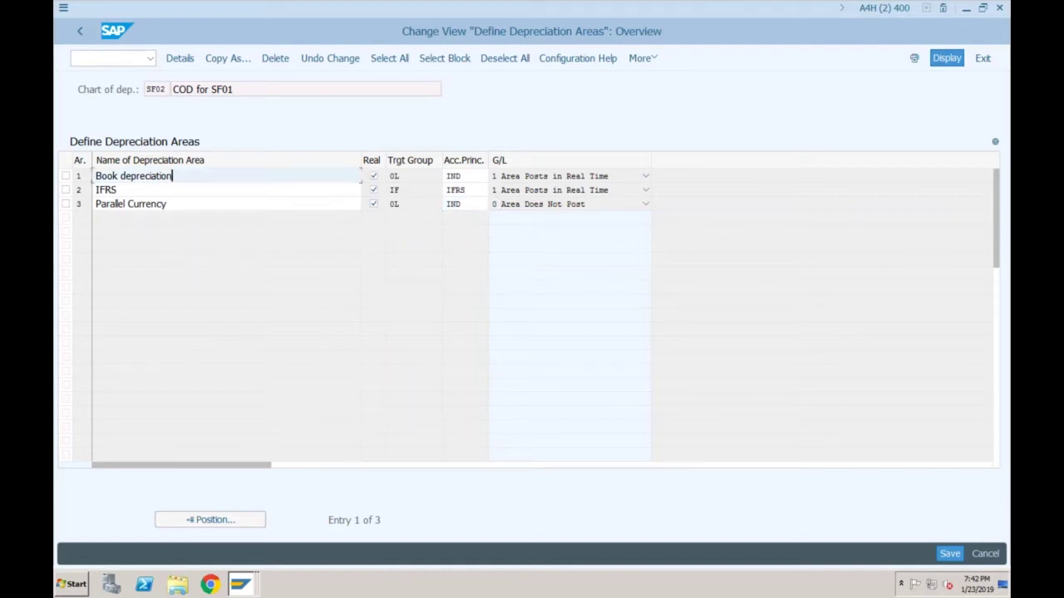
click(189, 204)
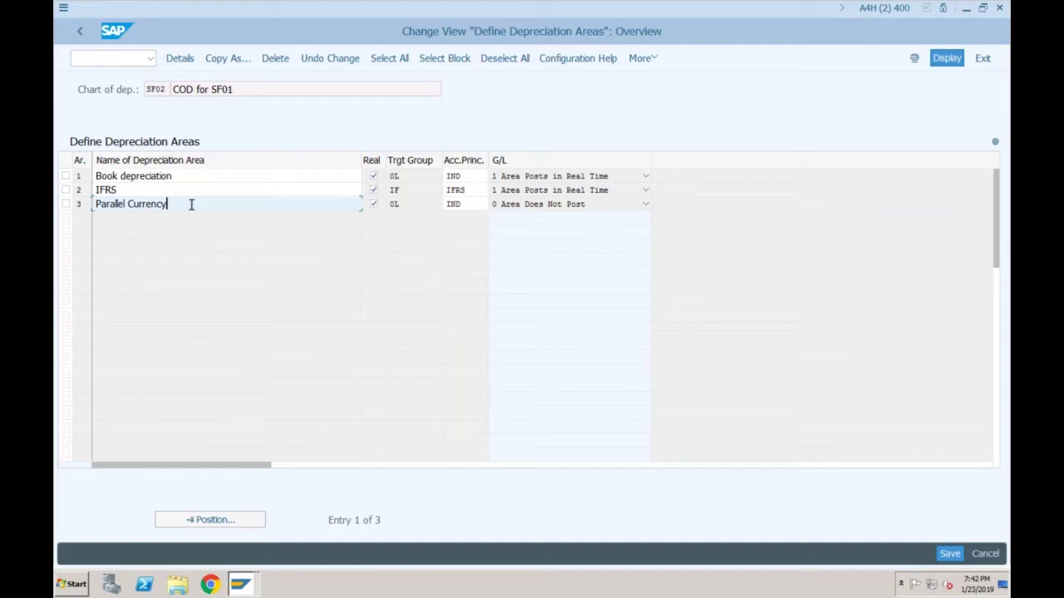
click(457, 176)
key(Down)
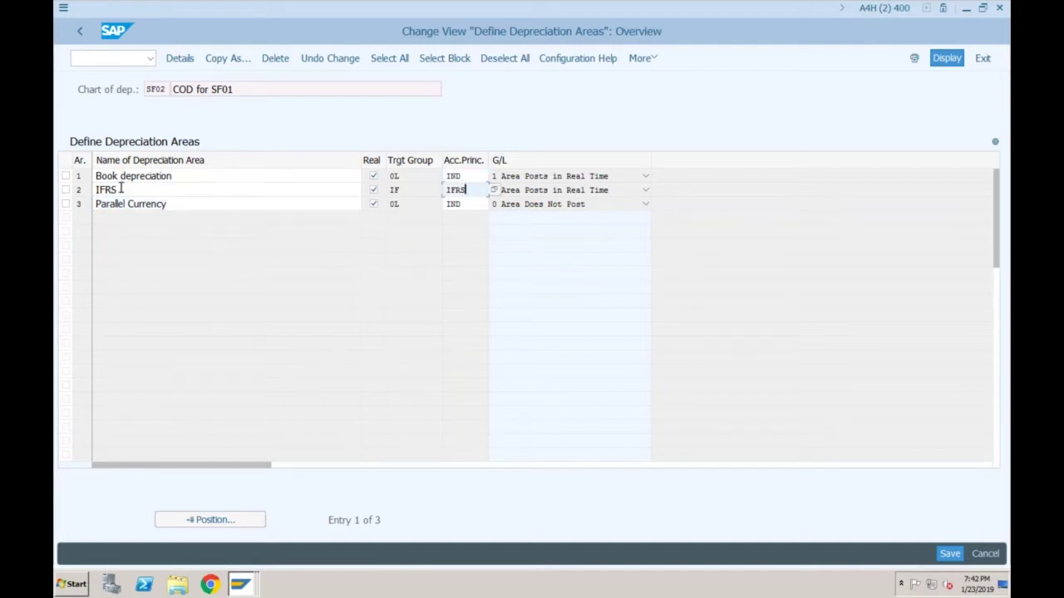
click(400, 189)
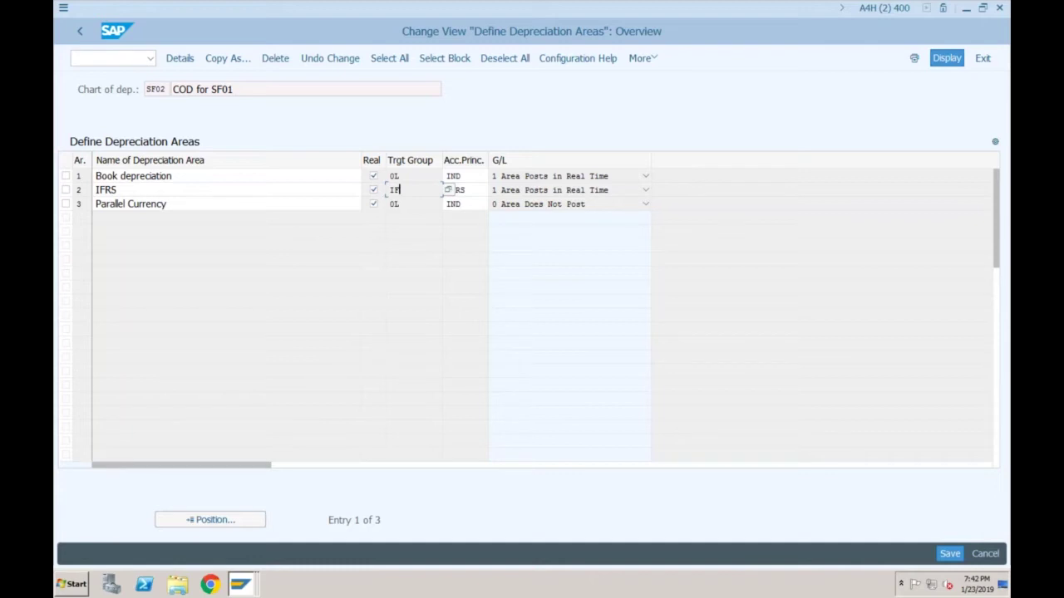
key(Return)
click(398, 176)
click(474, 176)
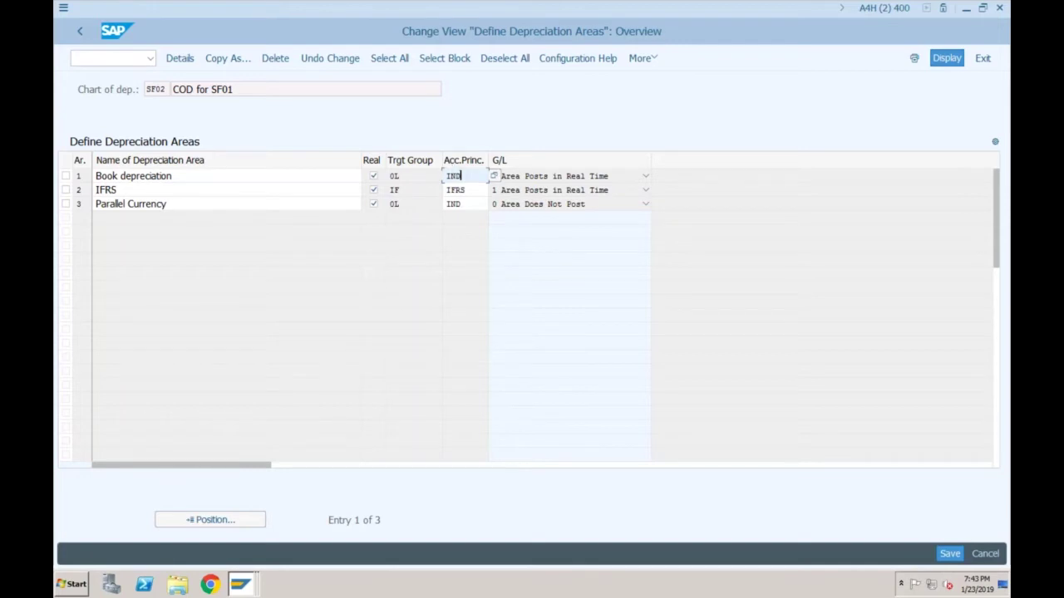
click(285, 176)
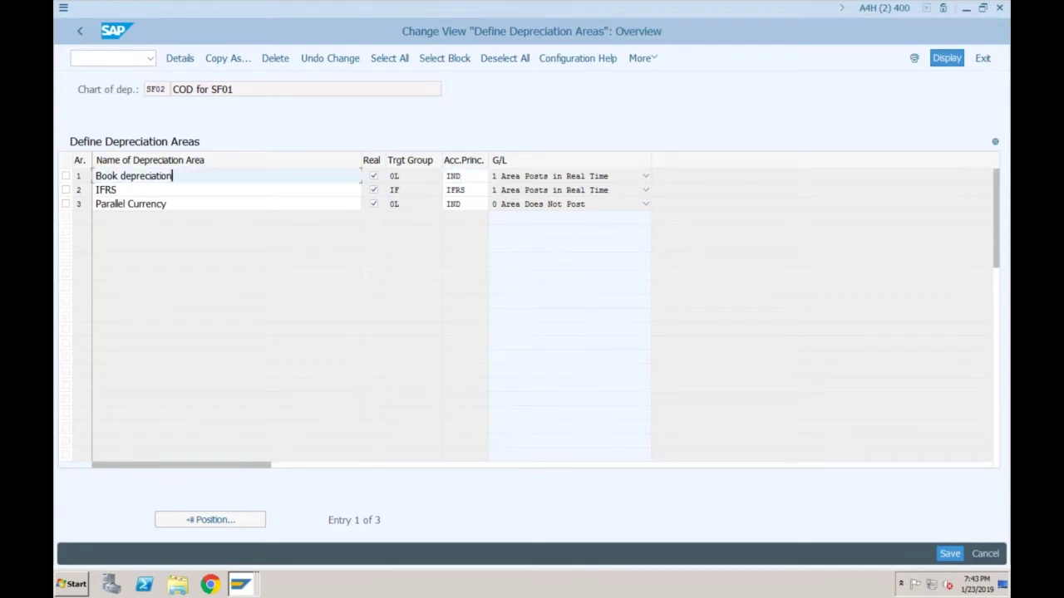
Check the IFRS and Parallel Currency area names and the accounting principles of Book depreciation and IFRS, and return to the IMG structure.
click(284, 193)
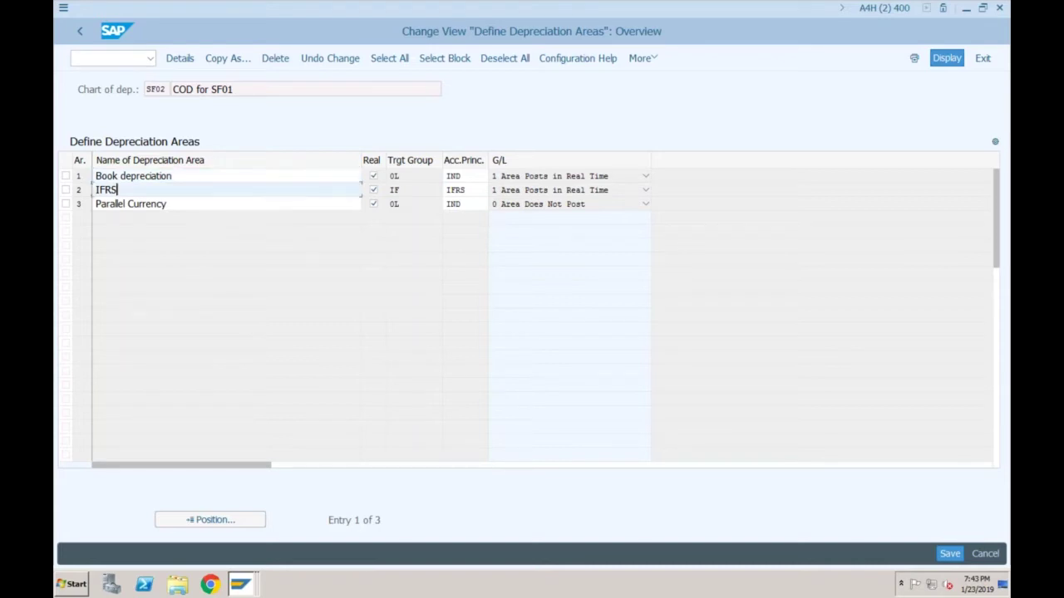
click(167, 204)
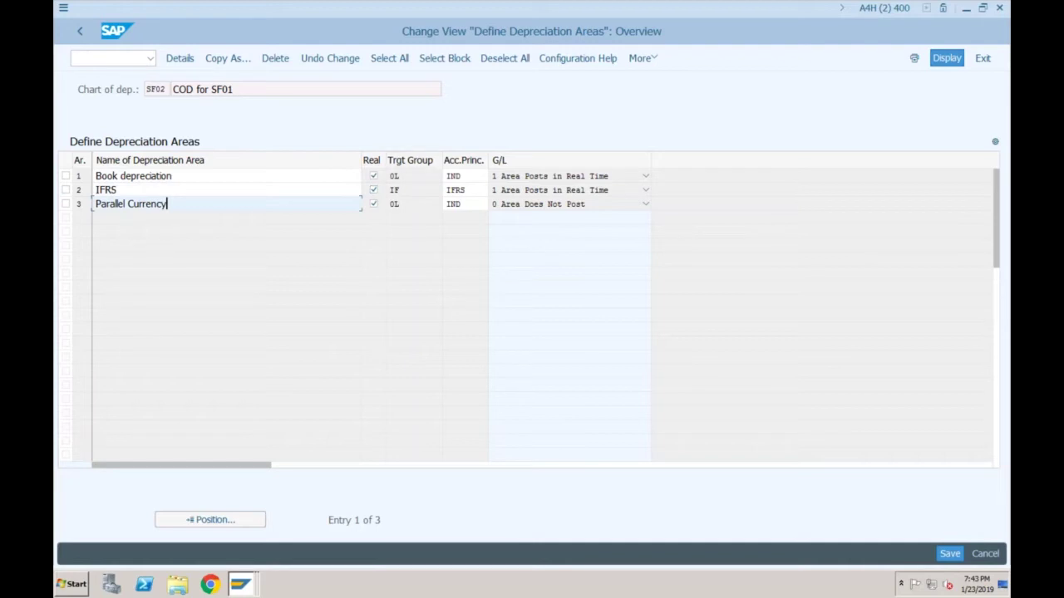
click(459, 175)
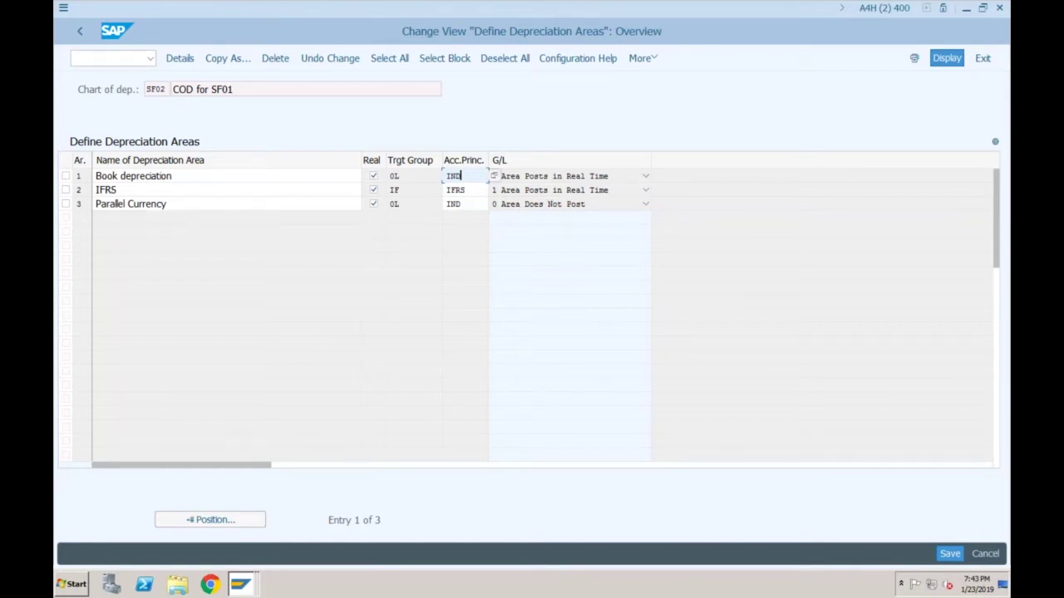
click(465, 189)
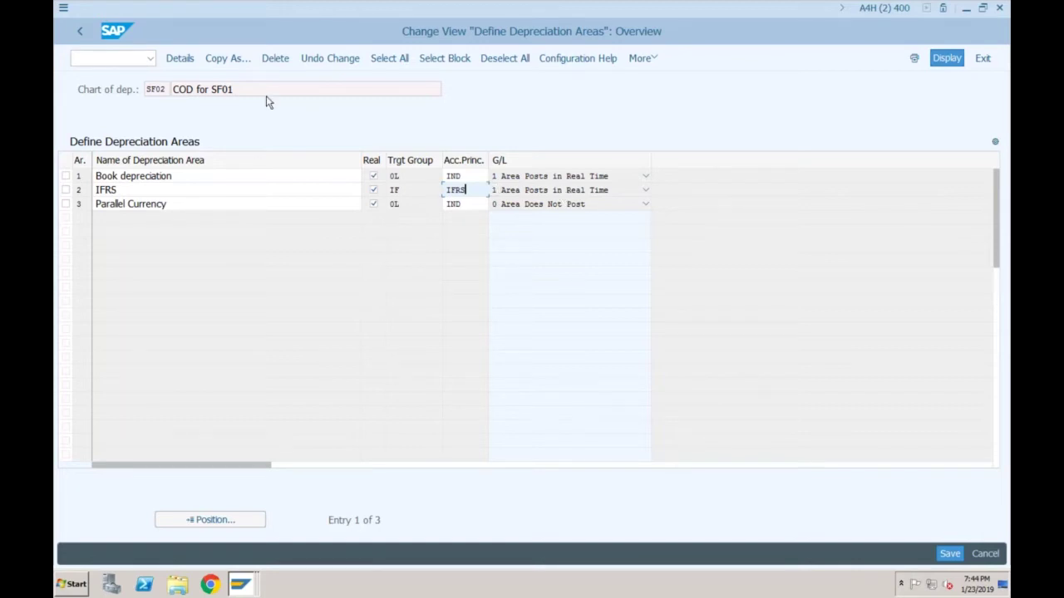
click(81, 35)
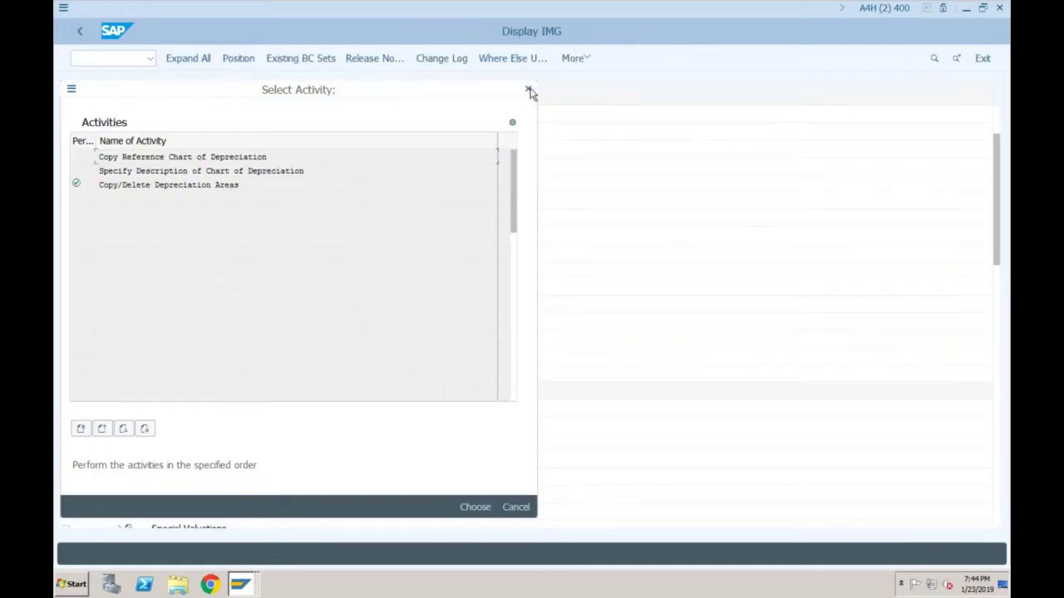
click(529, 89)
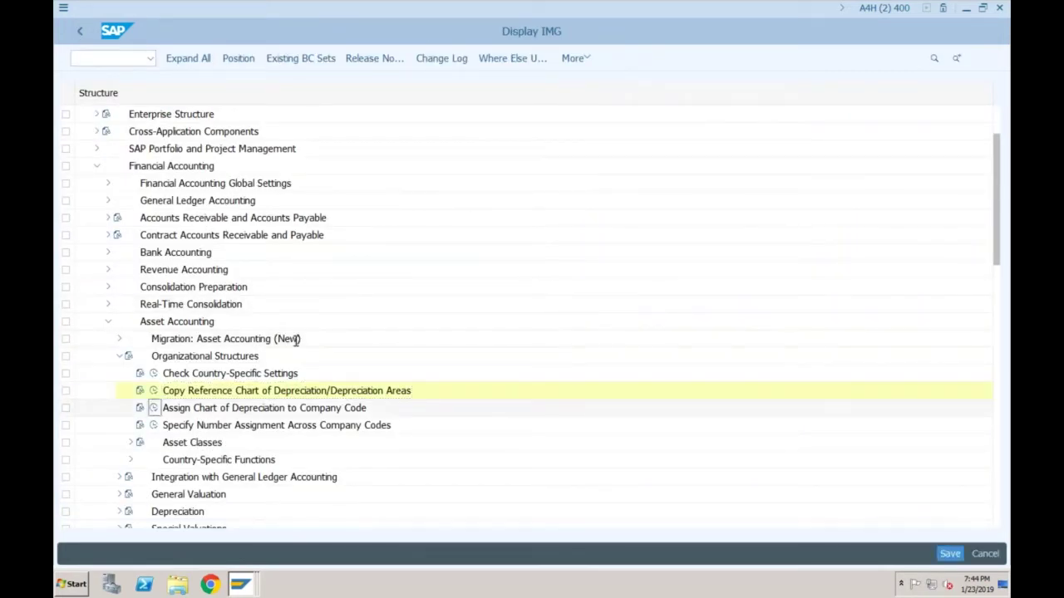
Check which chart of depreciation is assigned to company code SF01 in Assign Chart of Depreciation to Company Code.
click(153, 407)
click(120, 519)
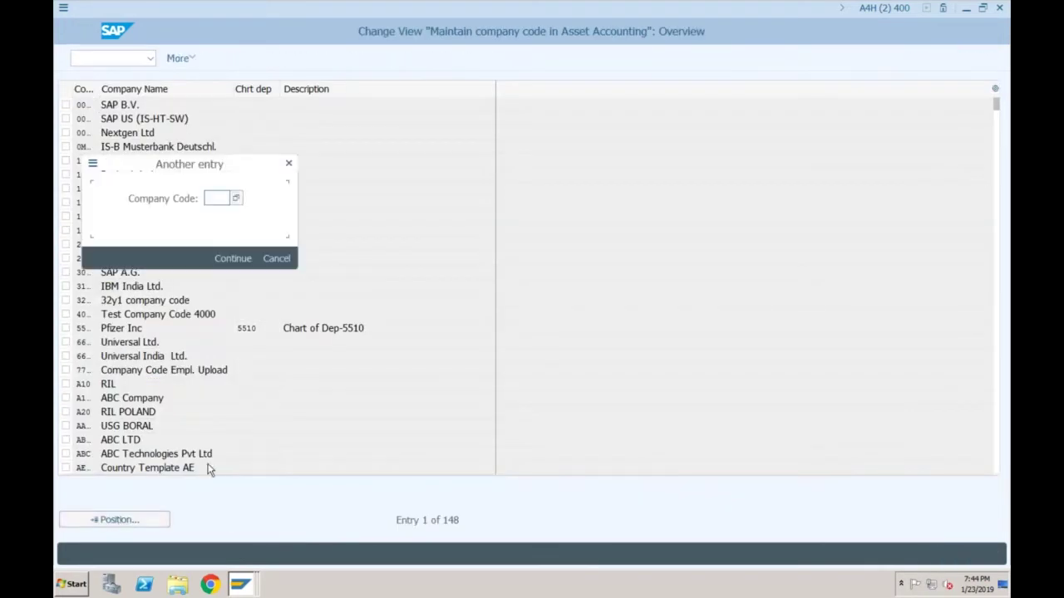
text(sf01)
key(Return)
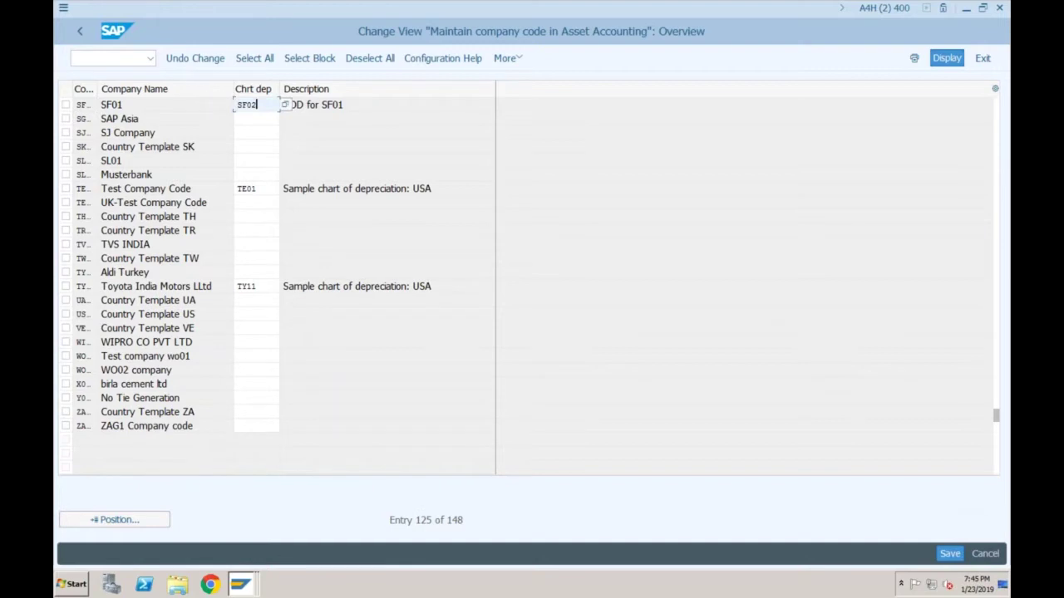
click(83, 36)
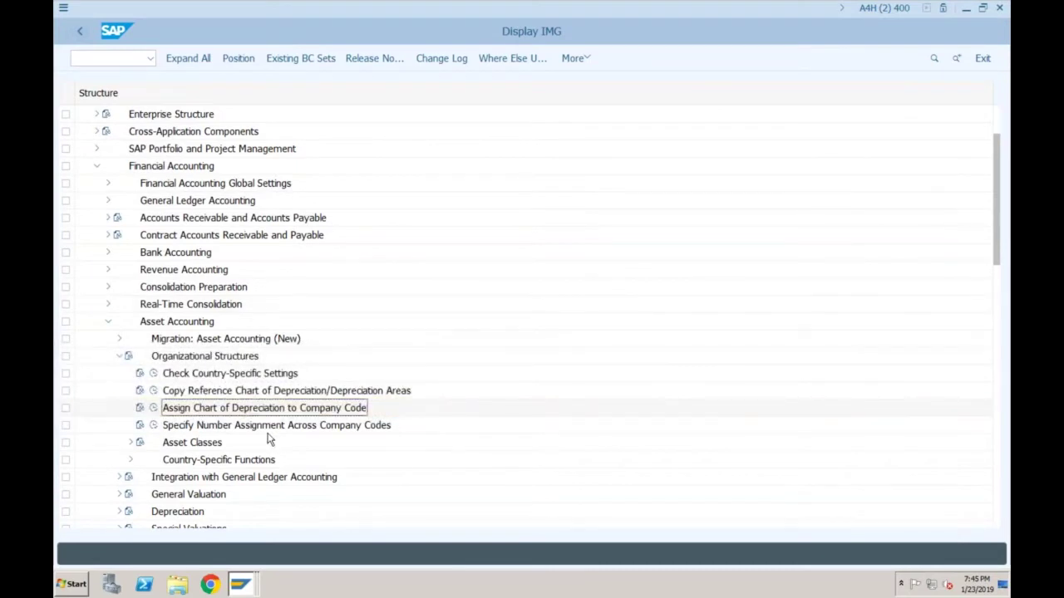
Open Specify Transfer of APC Values among the Depreciation Areas activities of General Valuation.
click(118, 355)
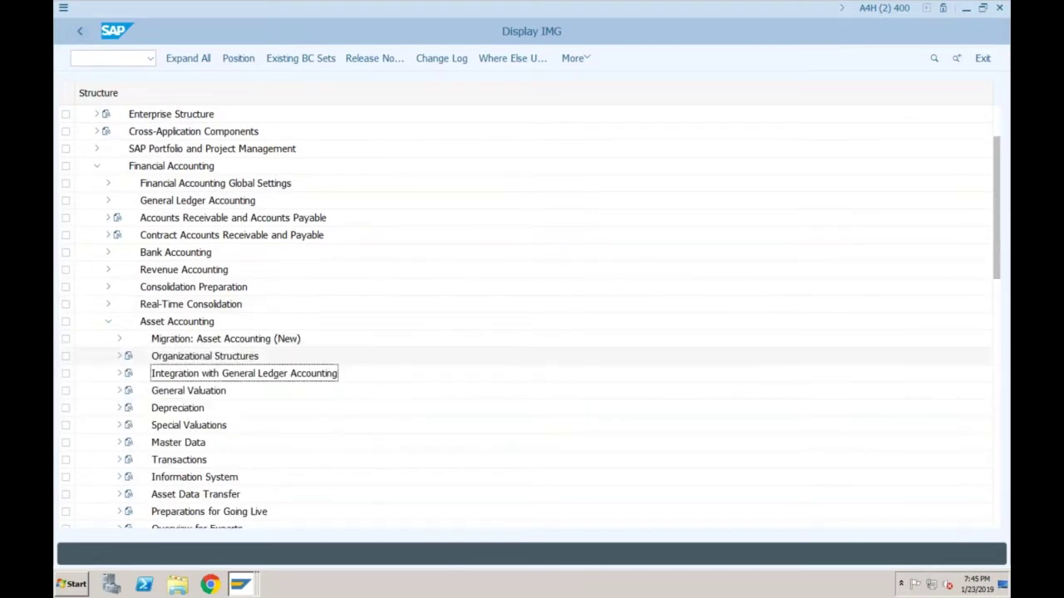
click(119, 390)
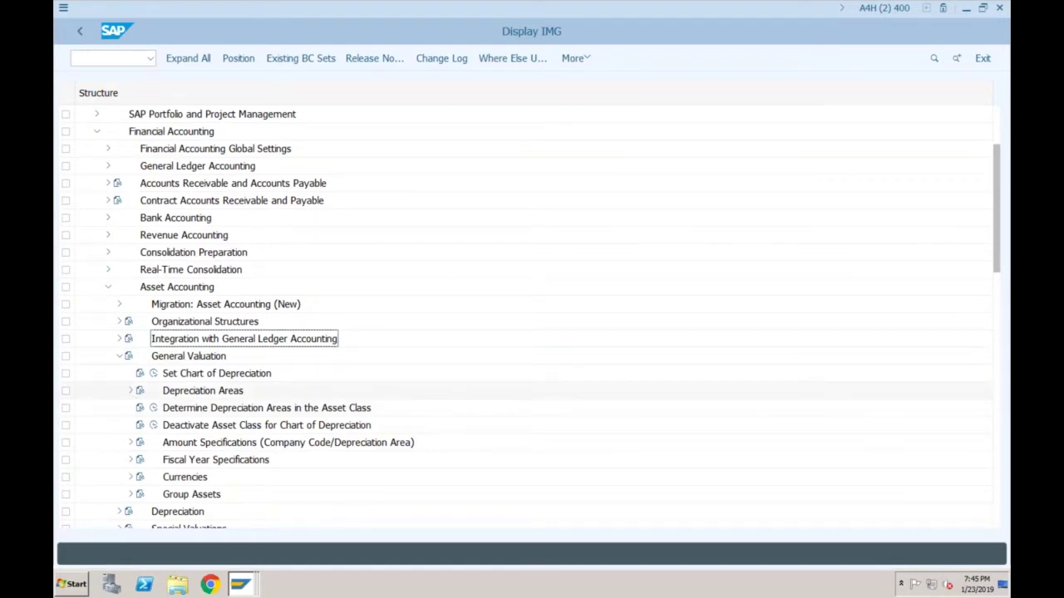
click(303, 445)
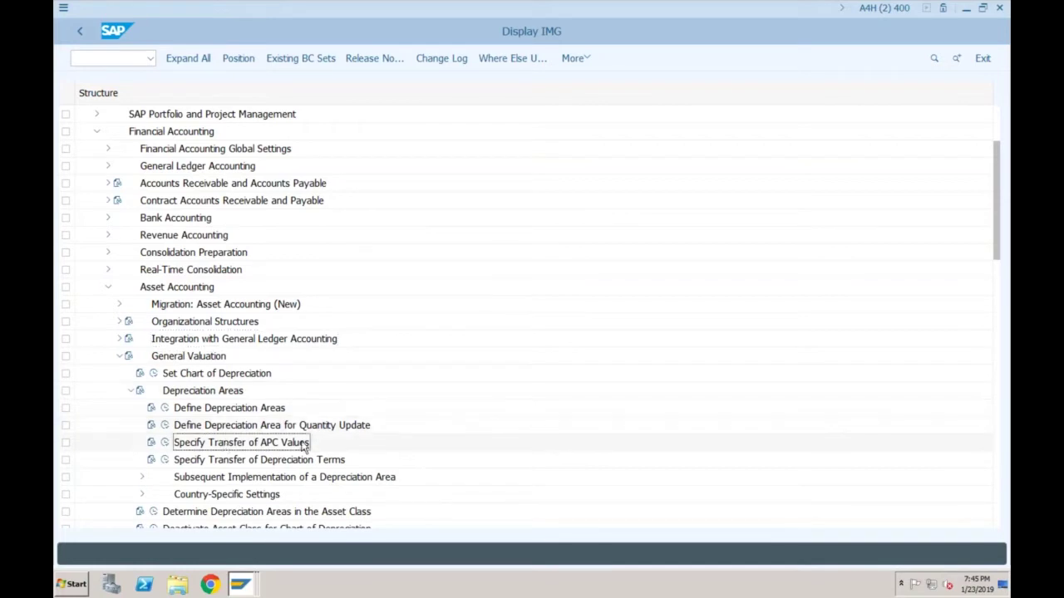
click(165, 443)
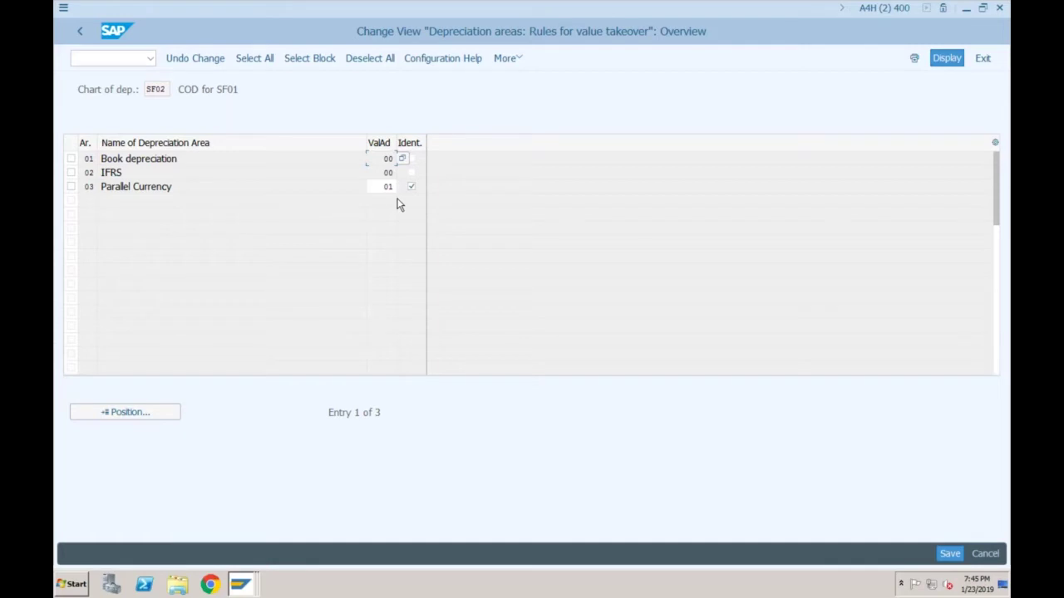
Review the APC value takeover rules for the Book depreciation, IFRS and Parallel Currency areas, and return to the IMG.
click(384, 173)
key(Down)
click(206, 158)
click(172, 186)
click(80, 31)
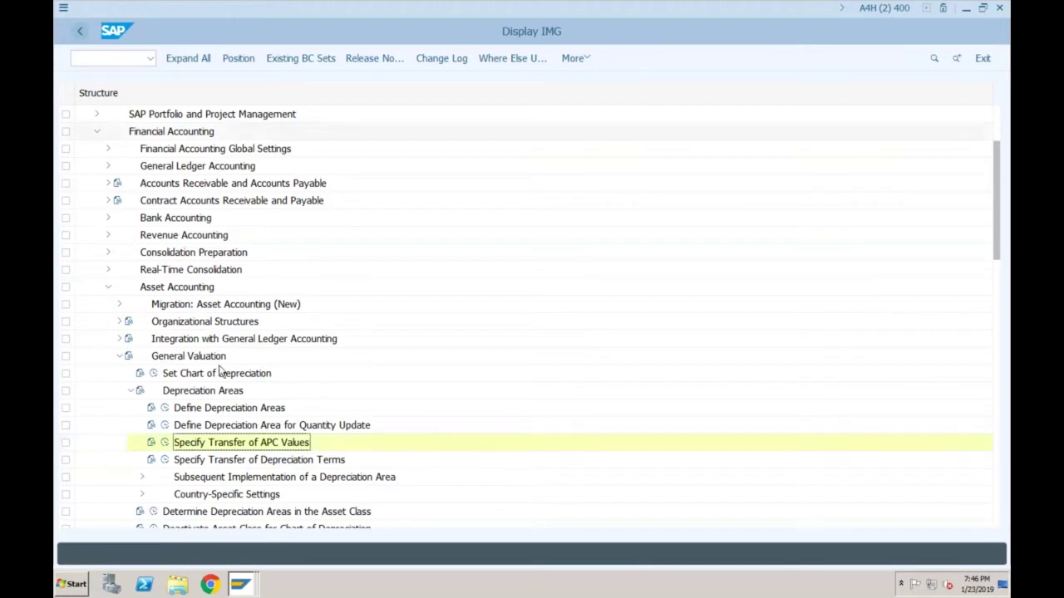
Open Specify Transfer of Depreciation Terms and examine the takeover rule for the IFRS area.
click(165, 462)
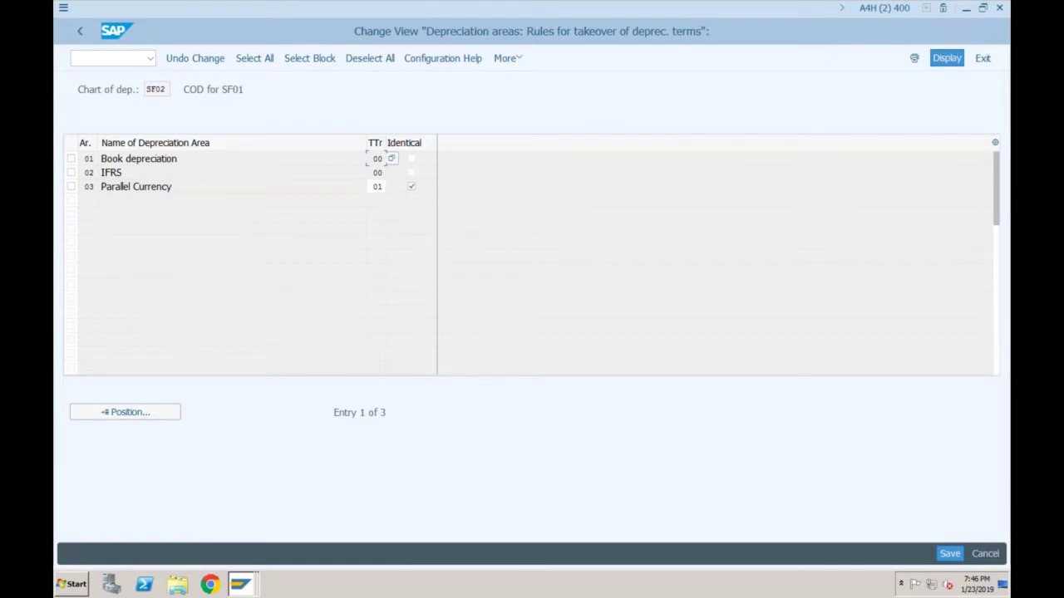
click(298, 175)
click(373, 172)
Try to set the Parallel Currency area's source area for depreciation terms takeover to 00.
double_click(381, 187)
text(00)
key(Return)
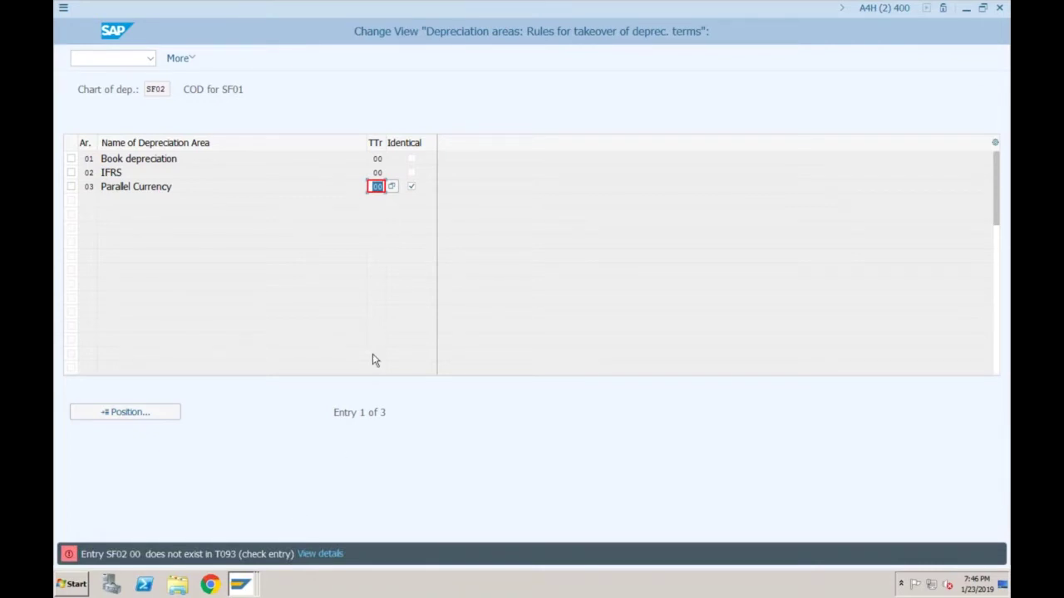
Set the Parallel Currency area's takeover source back to 01 and leave the depreciation terms rules without saving.
key(BackSpace)
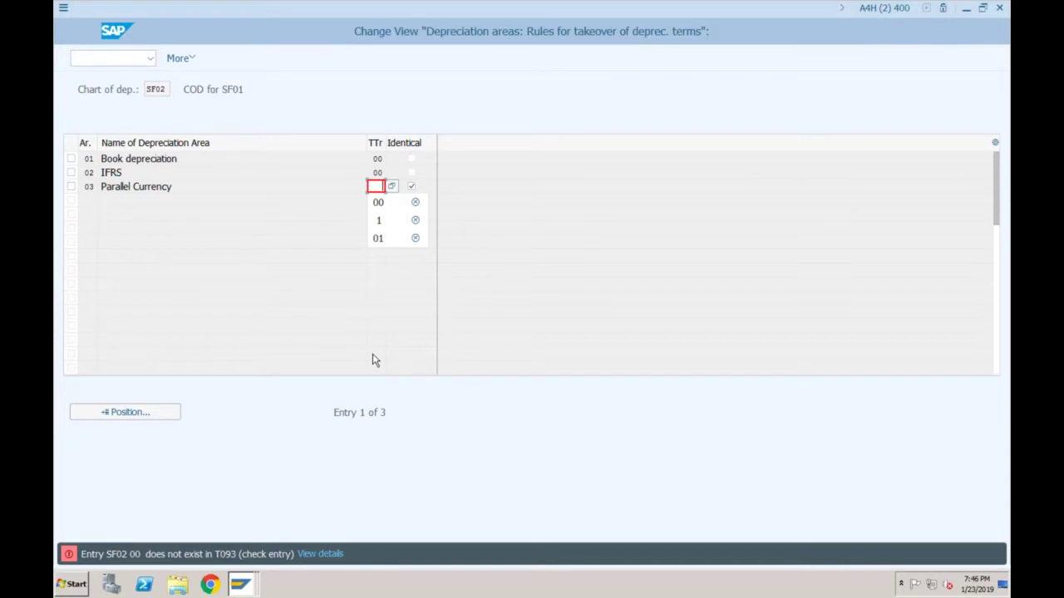
text(0)
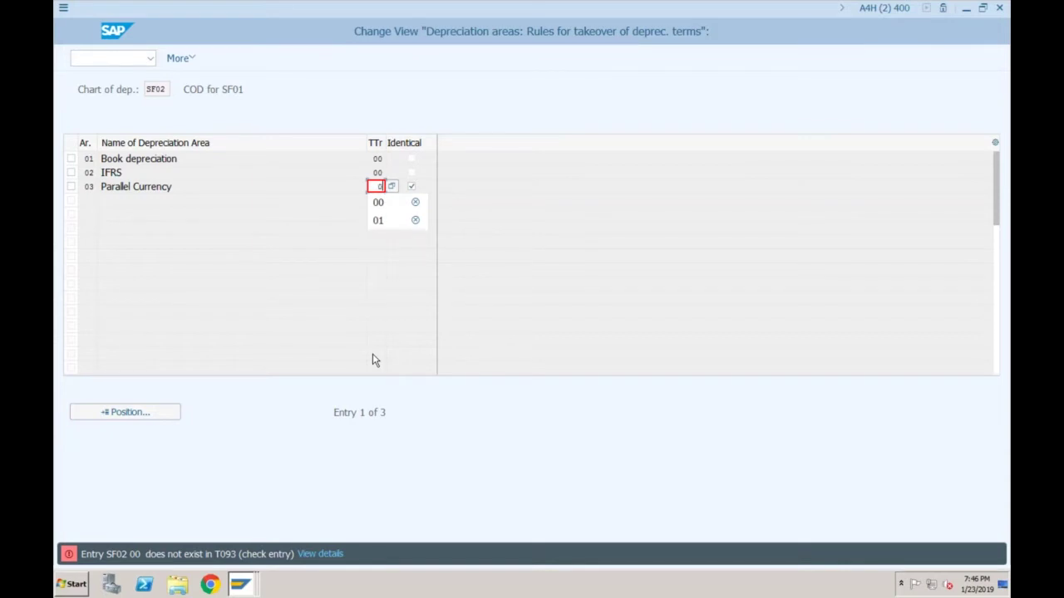
text(1)
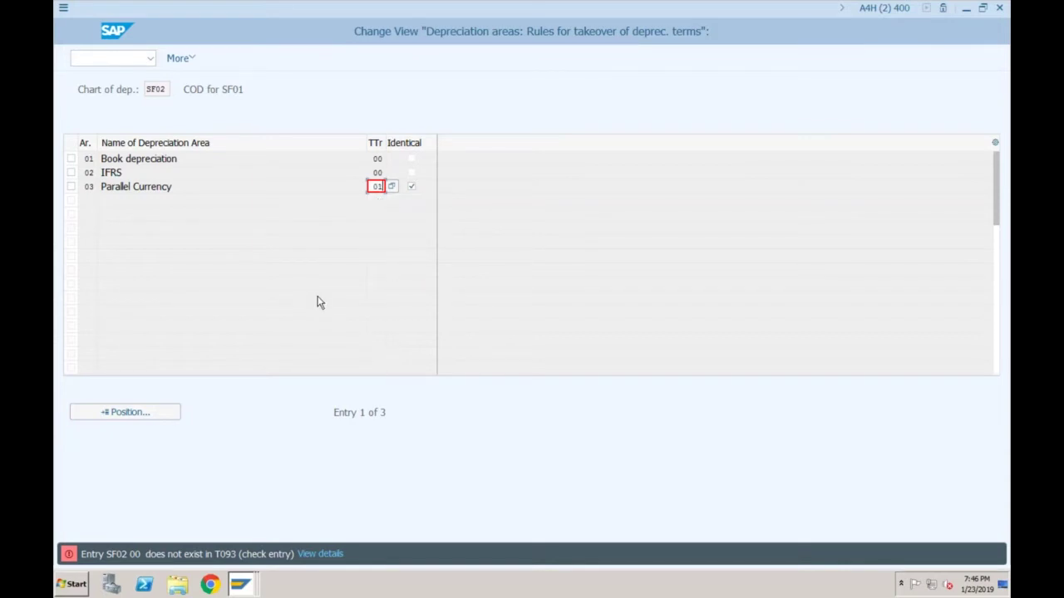
key(Return)
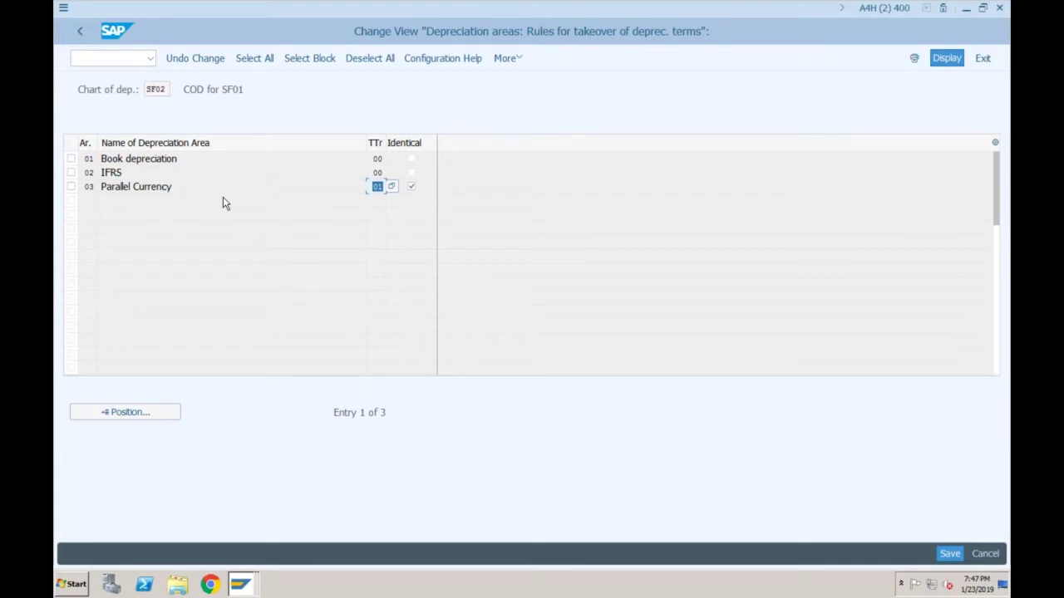
click(80, 30)
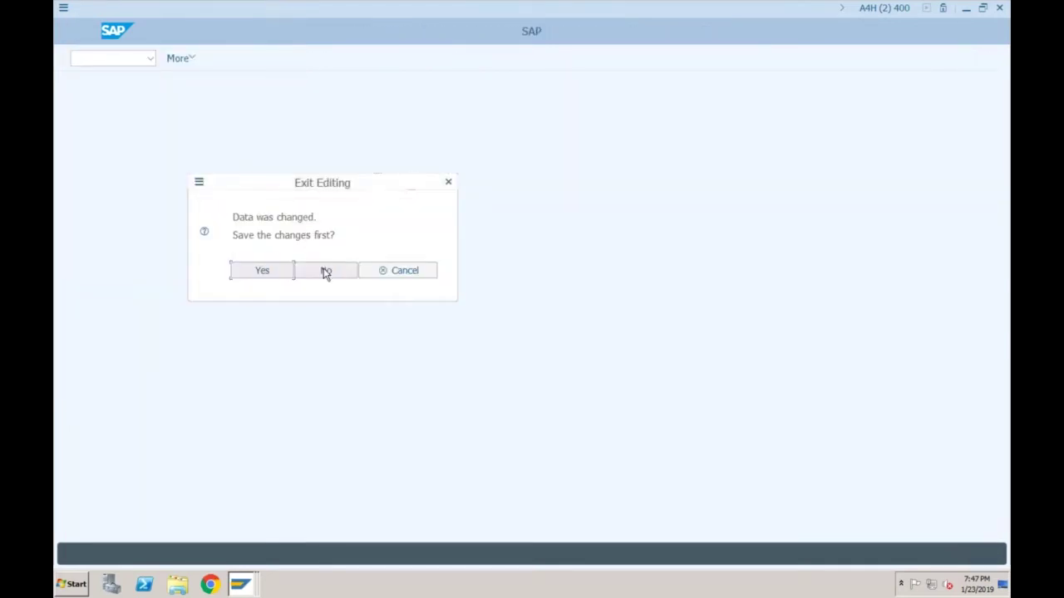
click(325, 271)
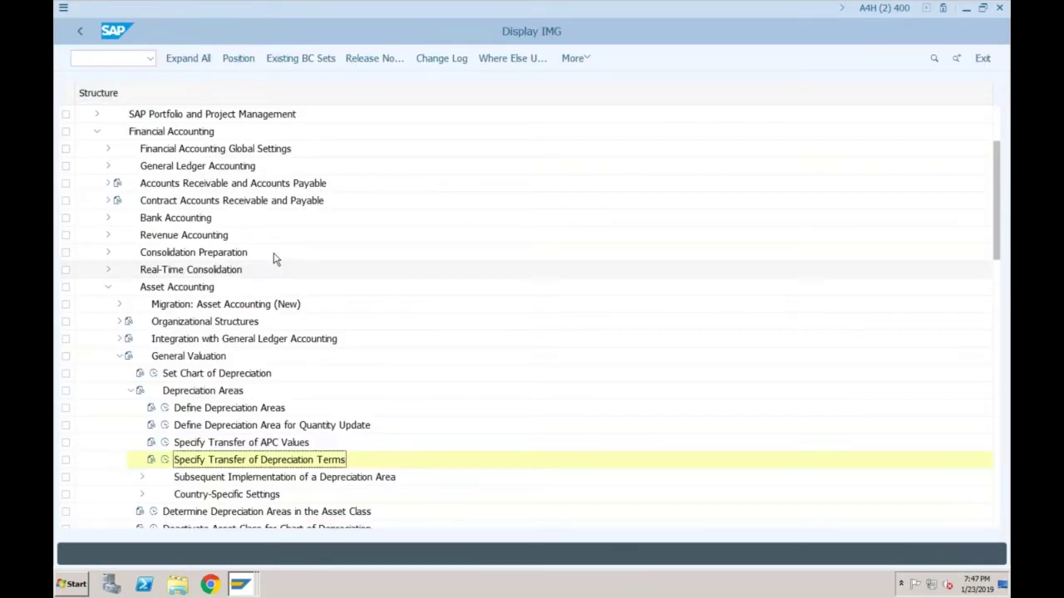
Open the depreciation area currencies for company code SF01 in Define Depreciation Areas for Foreign Currencies under General Valuation.
scroll(218, 280, down, 1)
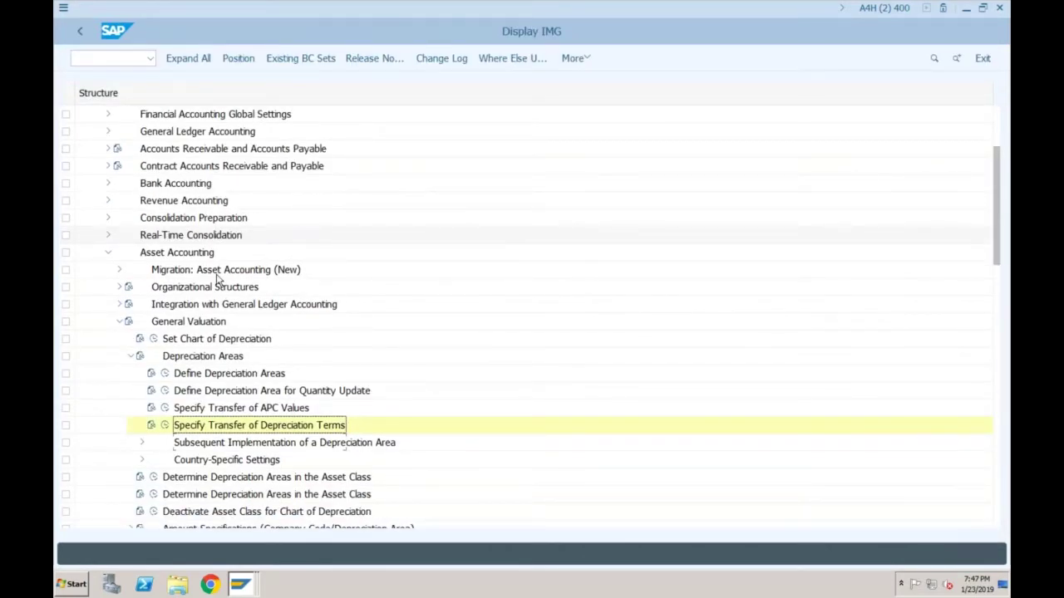
scroll(217, 279, down, 6)
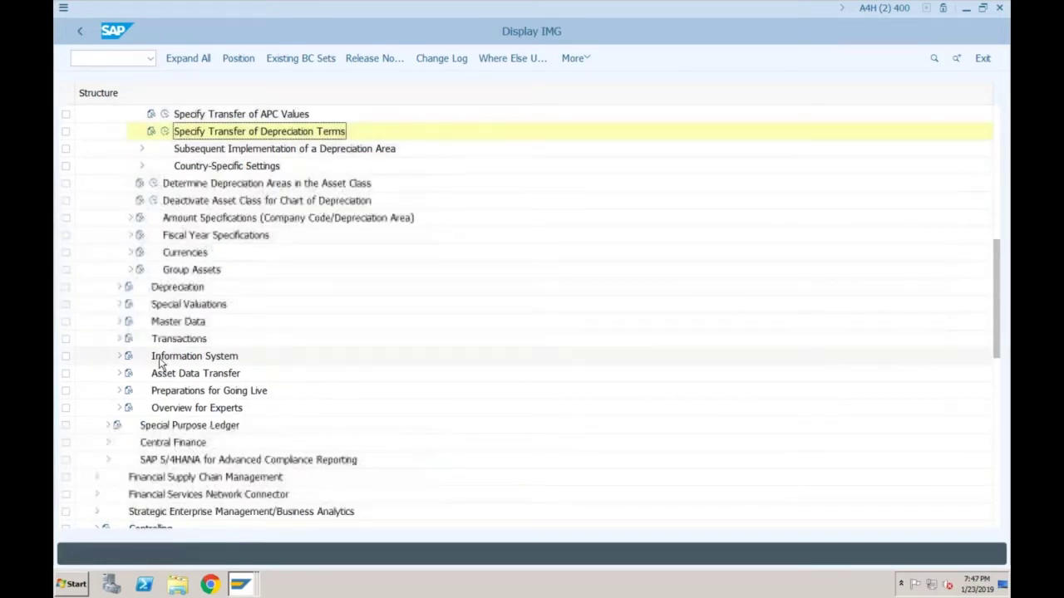
click(131, 253)
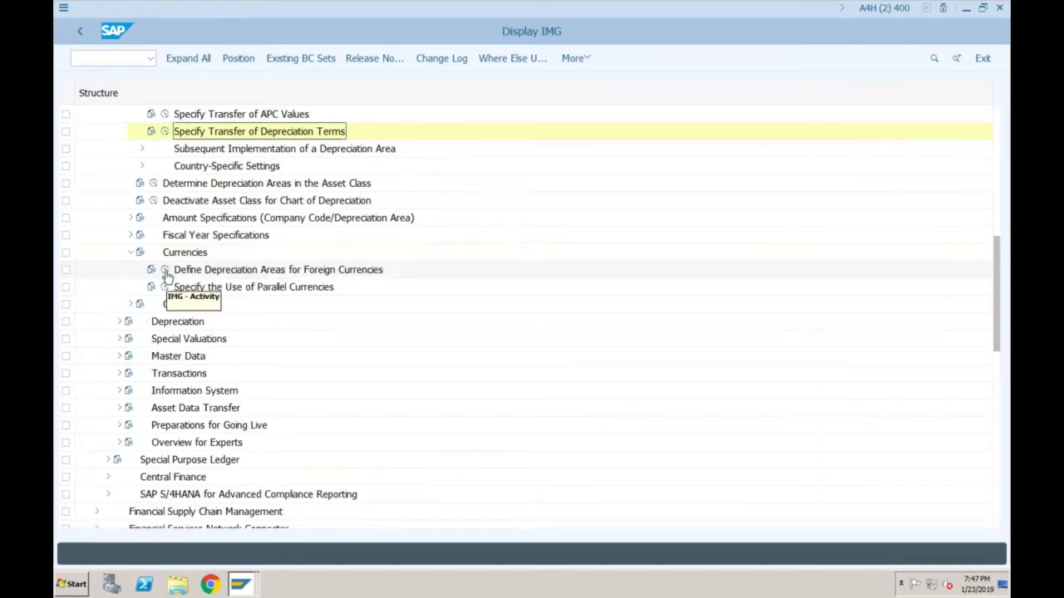
click(165, 270)
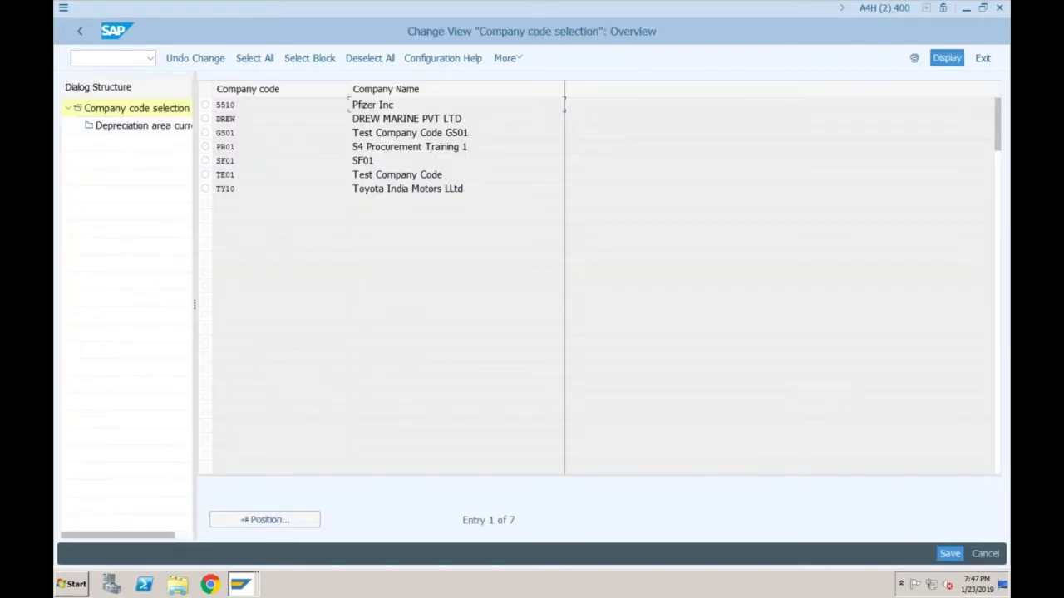
double_click(166, 126)
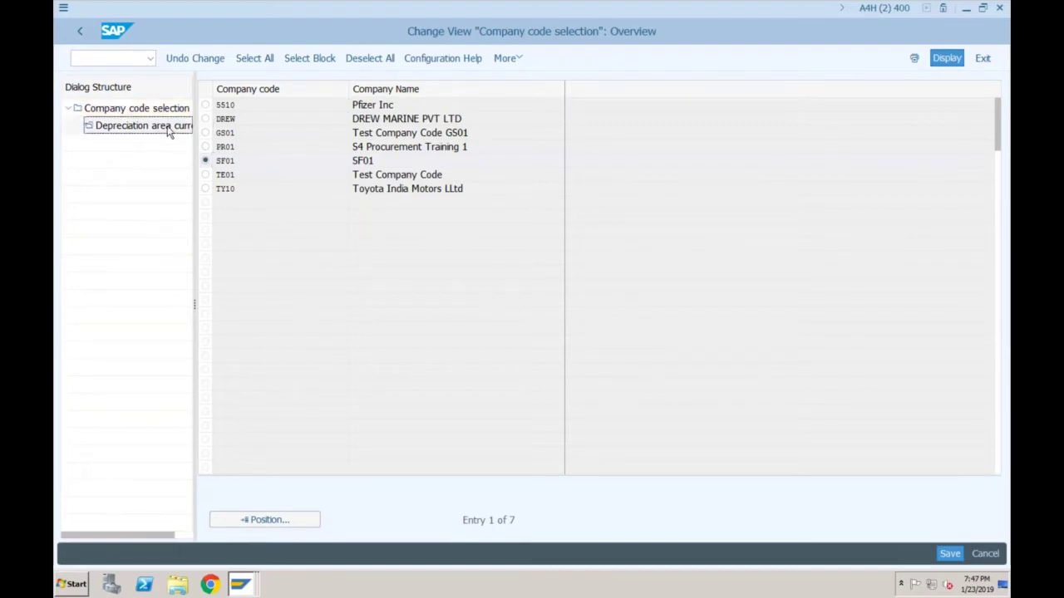
Check the Parallel Currency area's currency for SF01 and the currency types in Specify the Use of Parallel Currencies.
click(465, 169)
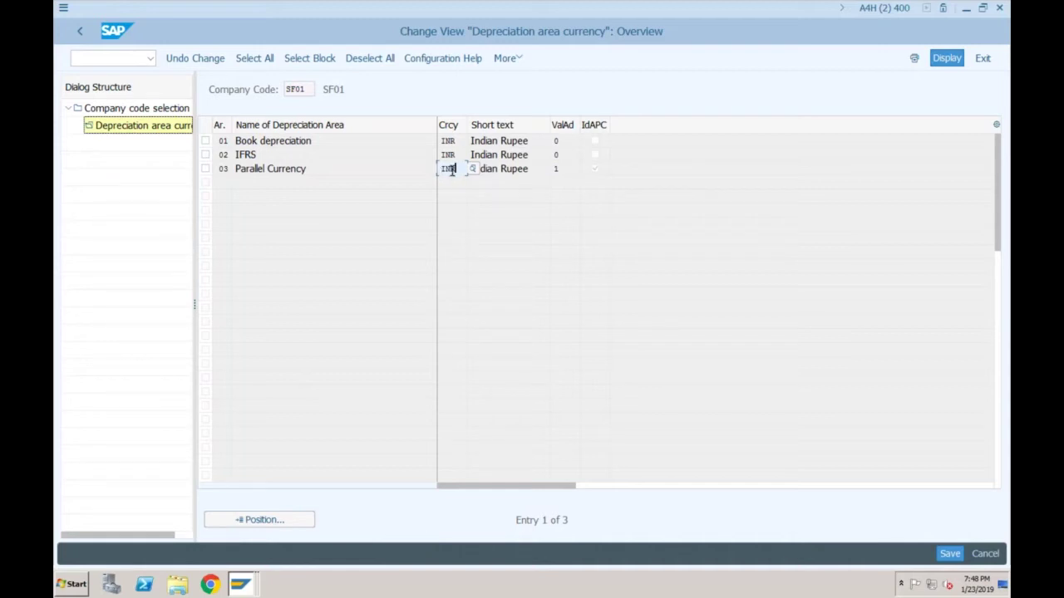
click(82, 35)
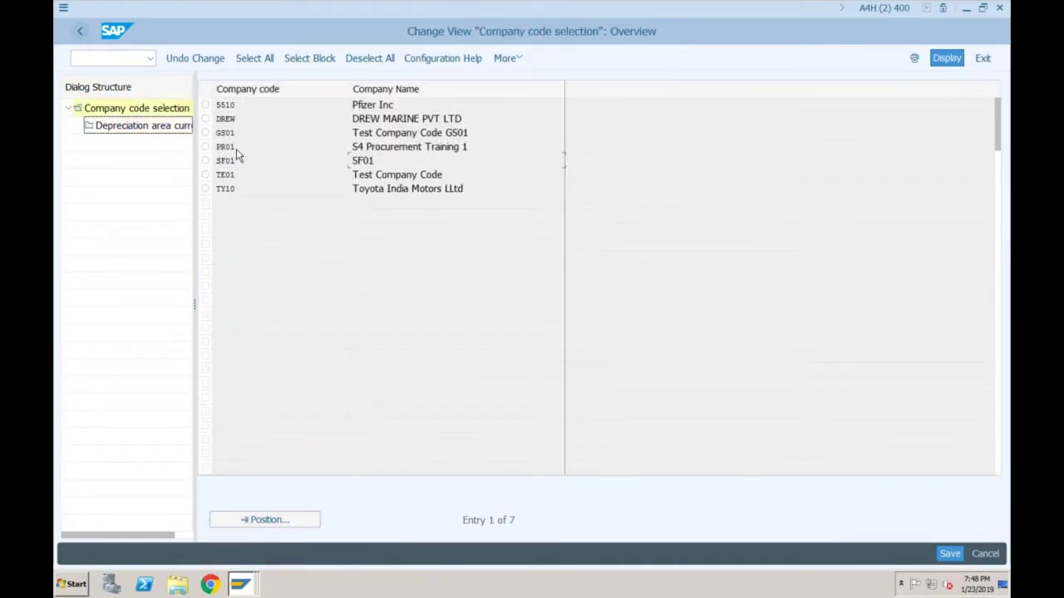
click(73, 35)
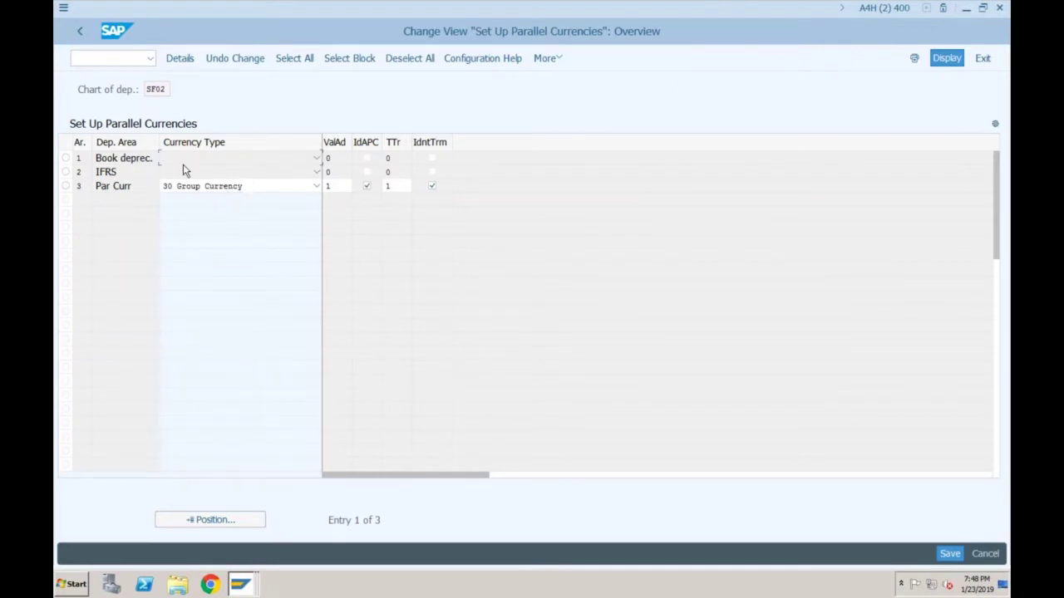
click(82, 31)
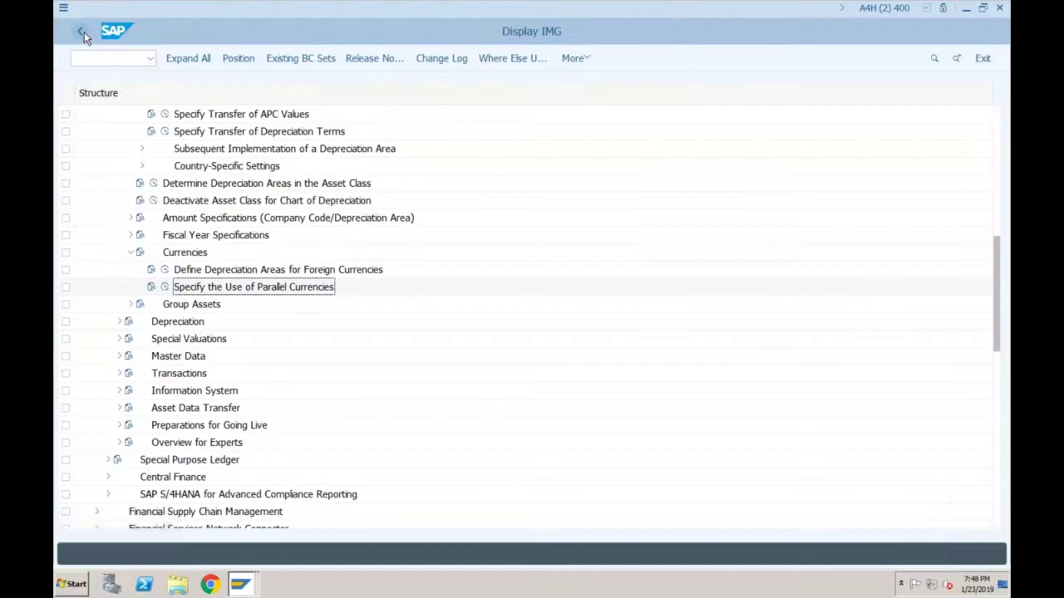
Leave the IMG structure and open the asset creation screen using transaction AS01.
click(84, 31)
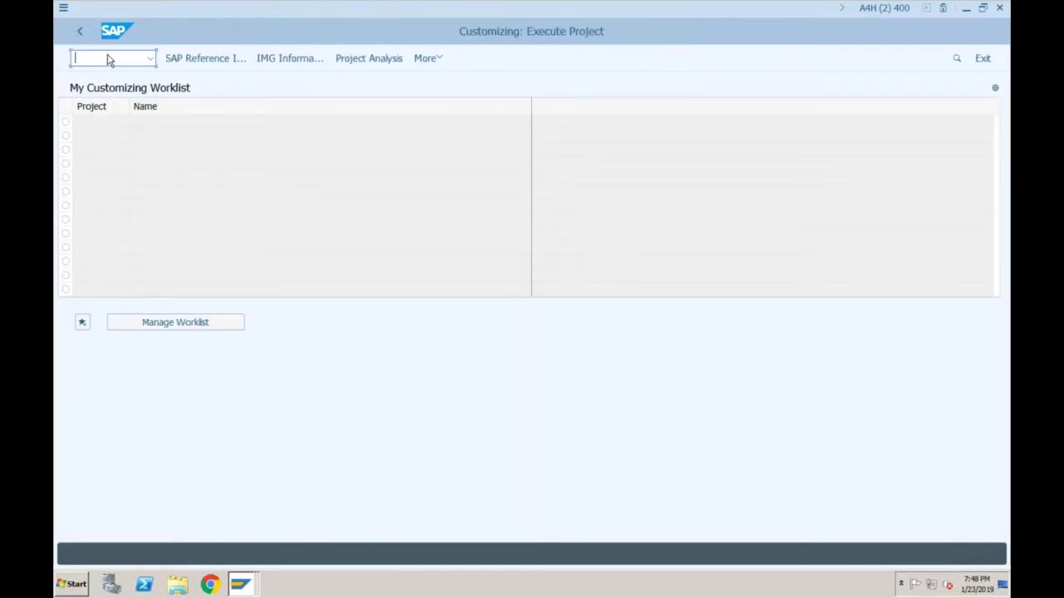
text(/nas01)
key(Return)
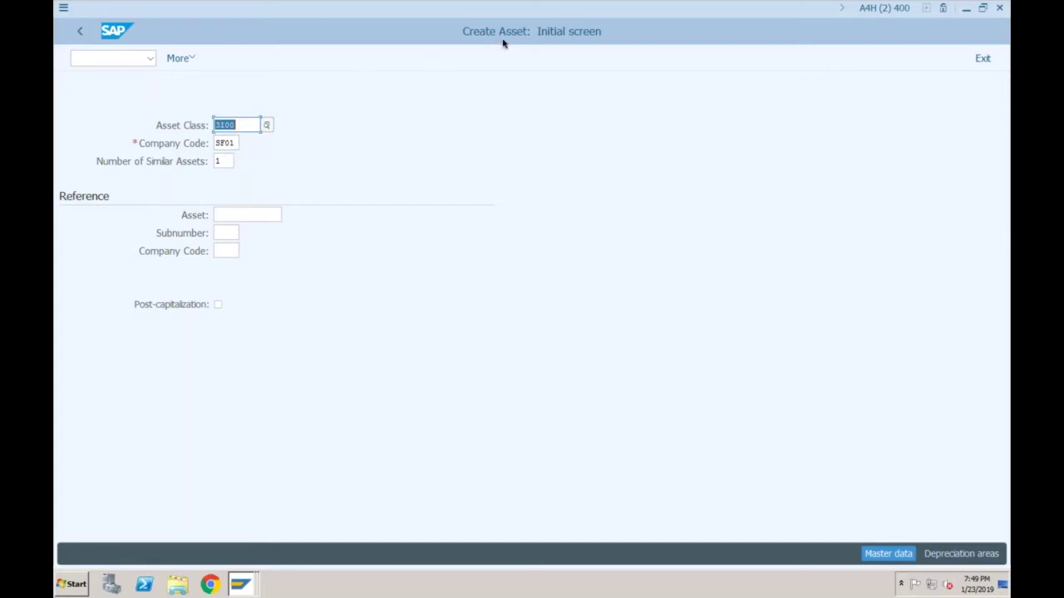
click(240, 124)
Switch to the configuration session and open Determine Depreciation Areas in the Asset Class under General Valuation.
click(246, 586)
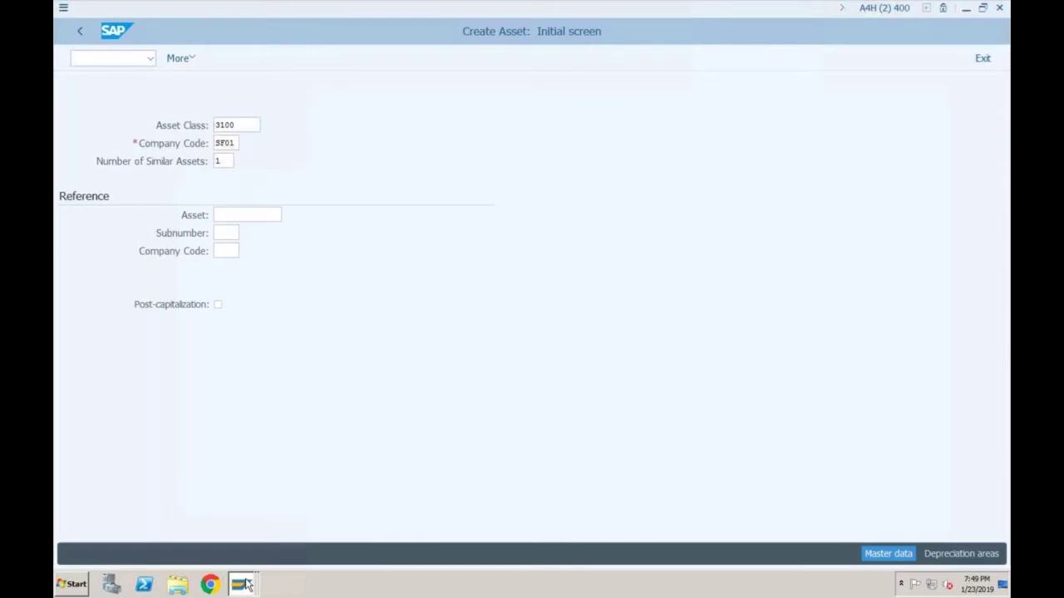
click(246, 586)
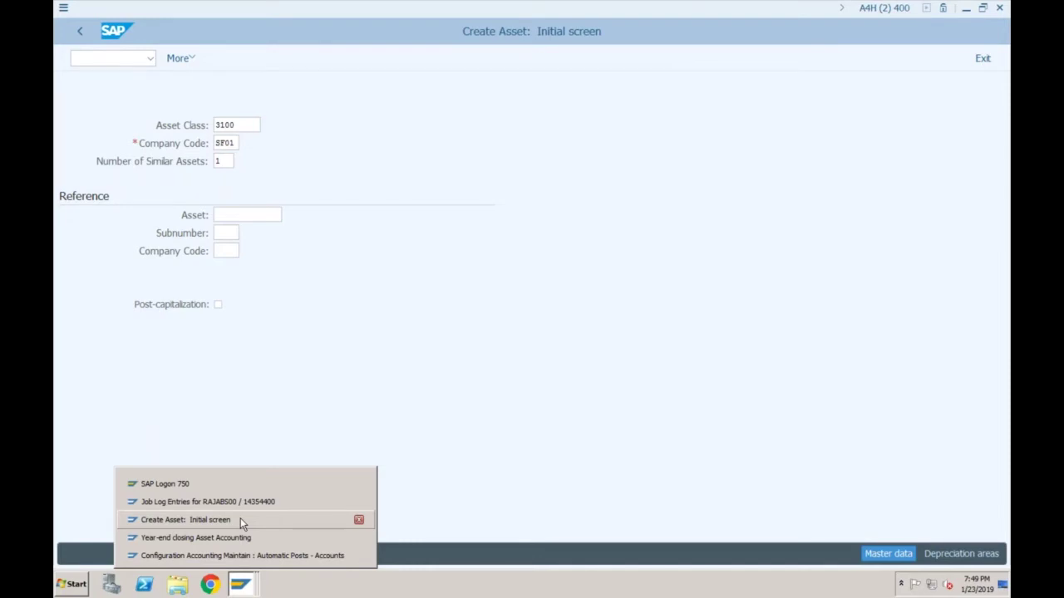
click(242, 555)
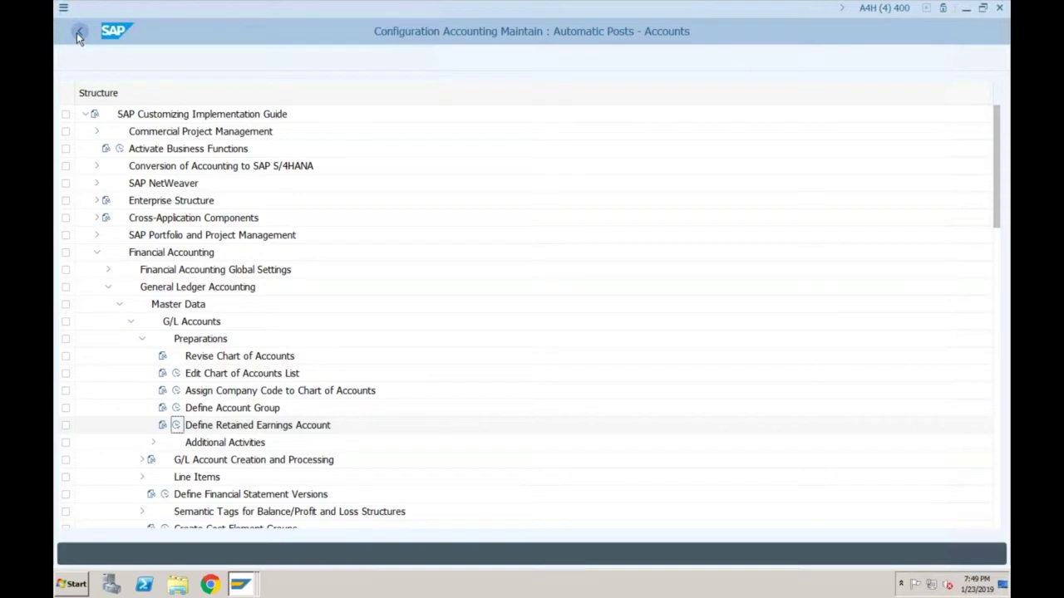
click(79, 33)
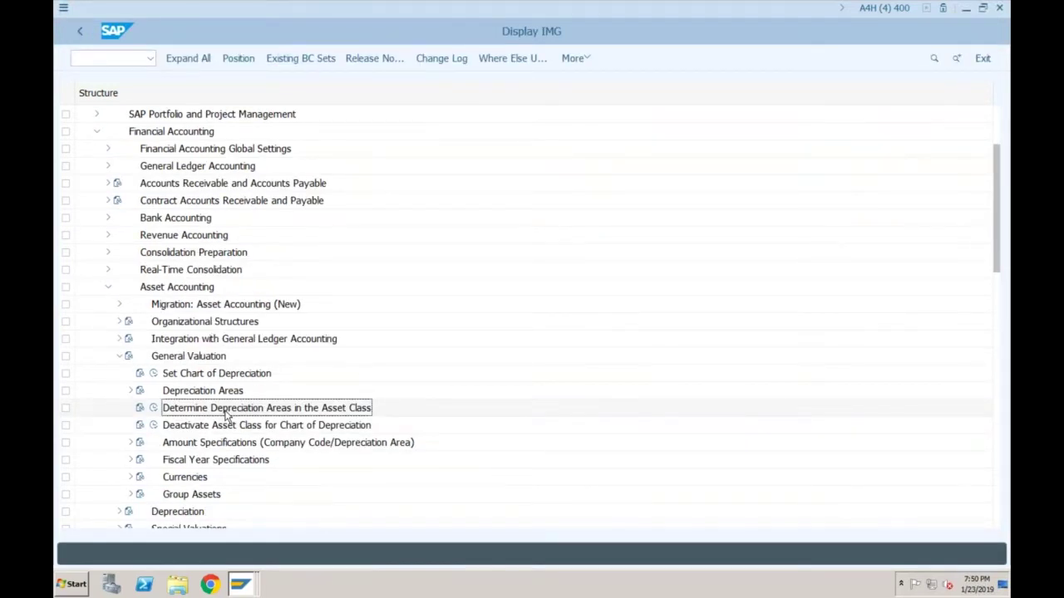
double_click(227, 408)
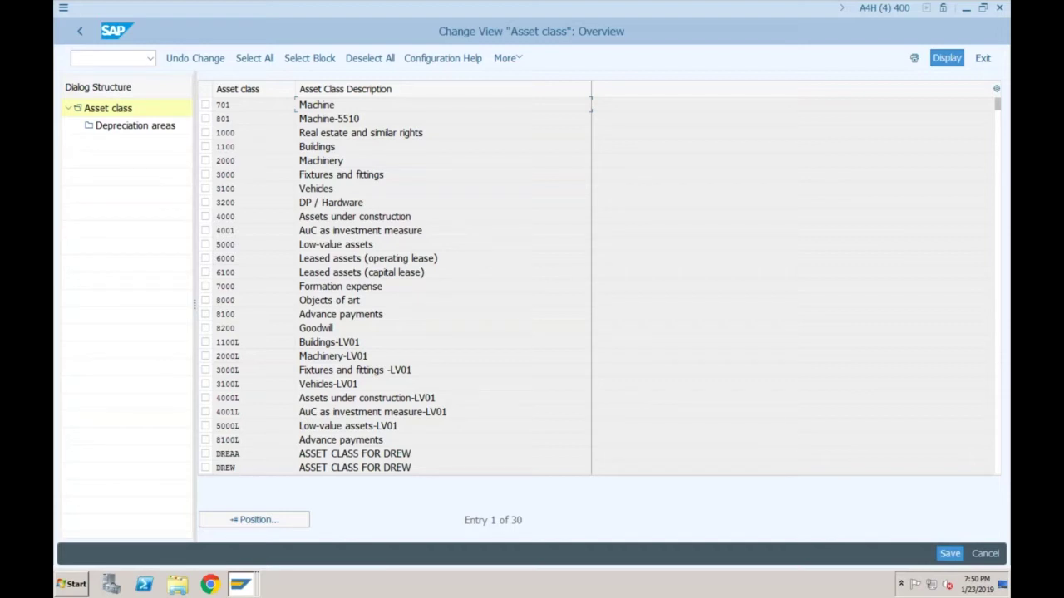
Review the depreciation area settings of asset class 3100 Vehicles and return to the asset class overview.
click(205, 189)
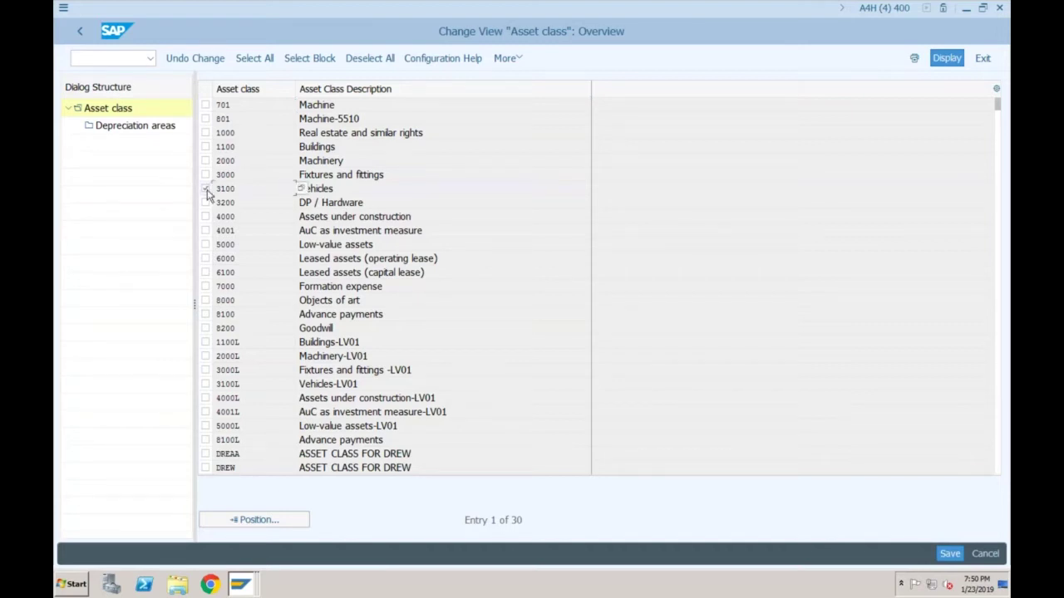
click(155, 134)
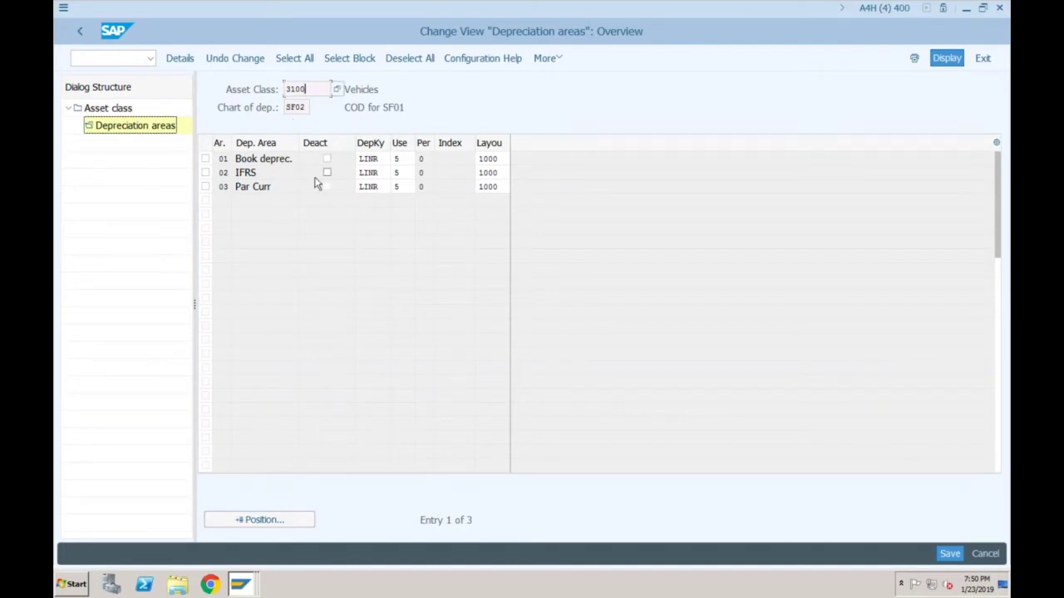
click(79, 30)
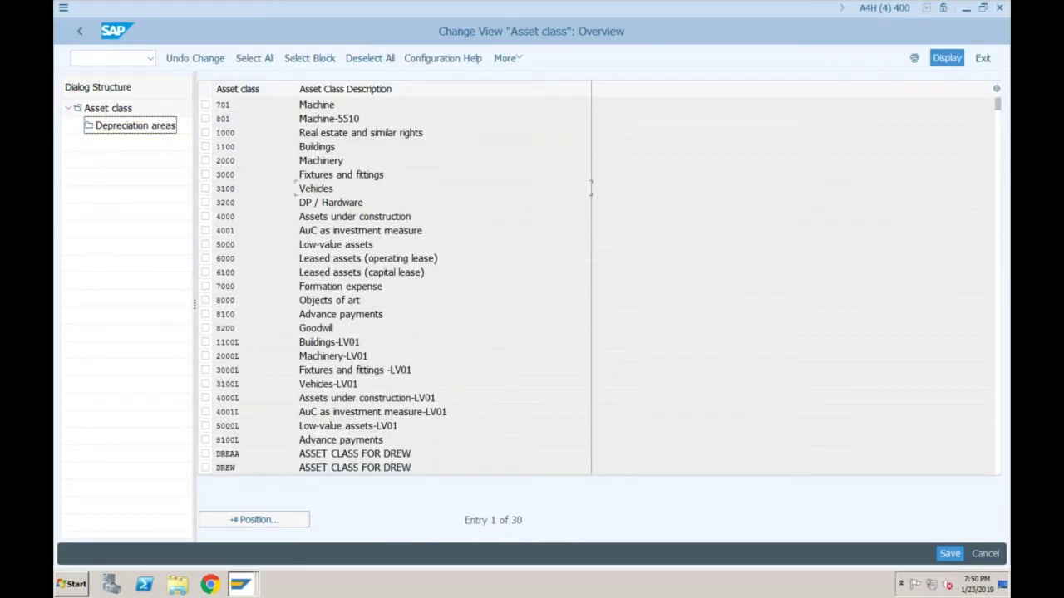
Review the depreciation areas of asset class 1100 Buildings, including the deactivation setting of the Par Curr area.
click(205, 147)
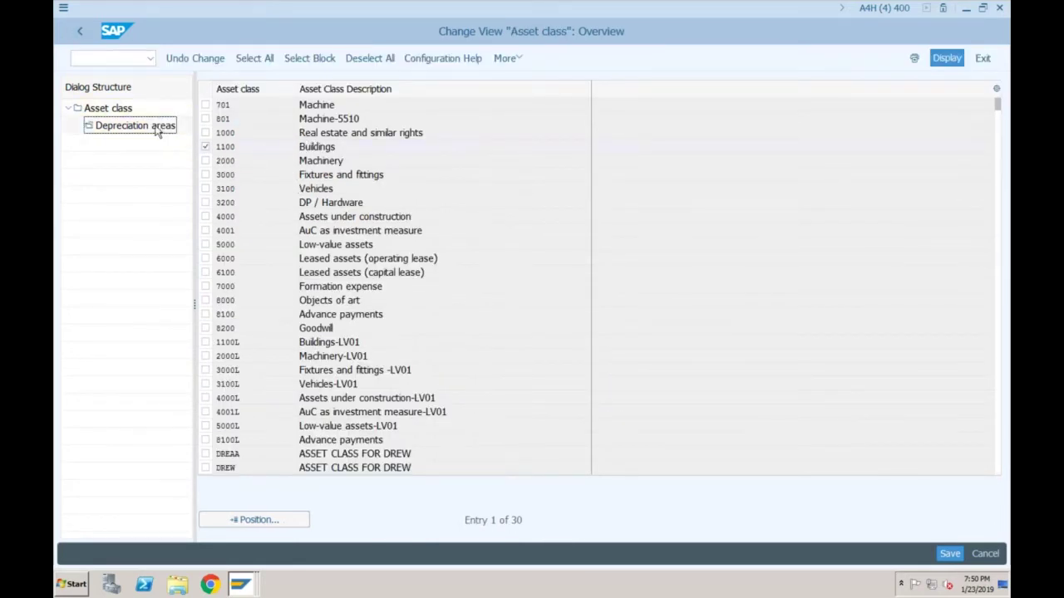
double_click(156, 131)
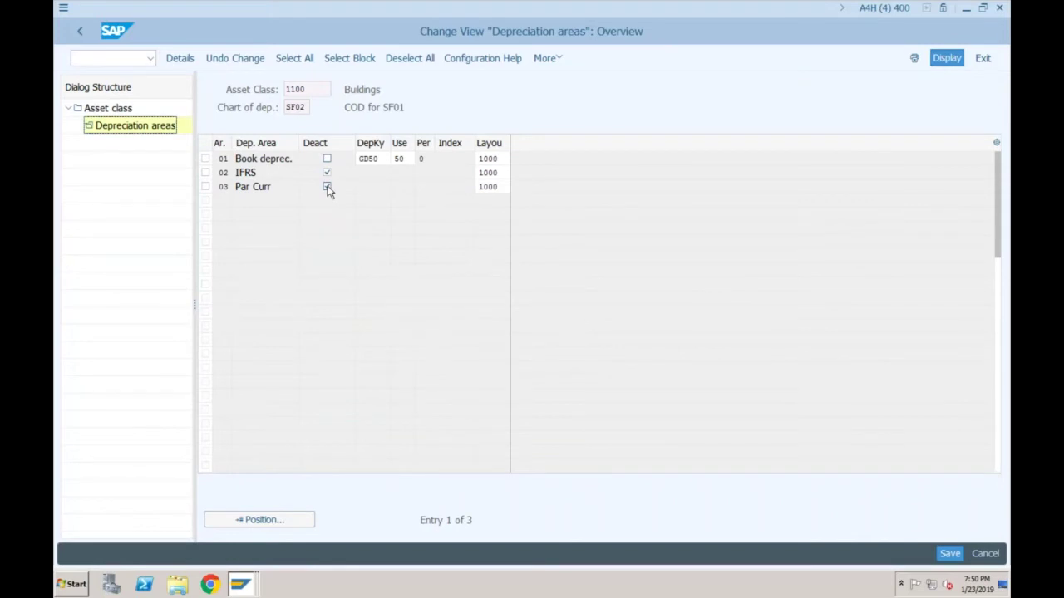
click(327, 187)
click(328, 185)
Return to the asset creation session, start a class 3100 asset for company code SF01 and enter the description Director Class.
click(239, 587)
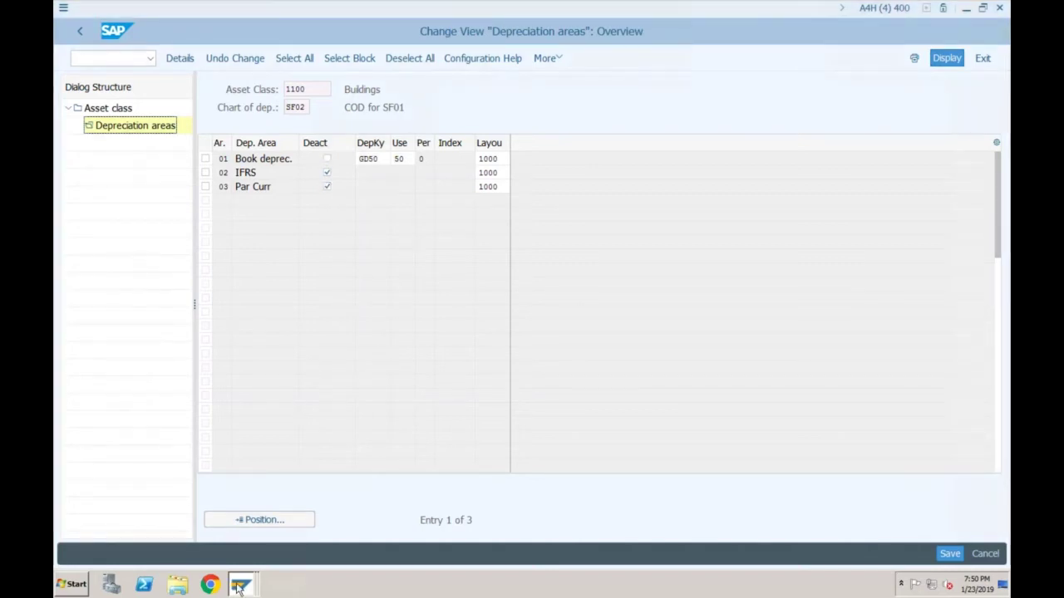
click(239, 587)
click(241, 520)
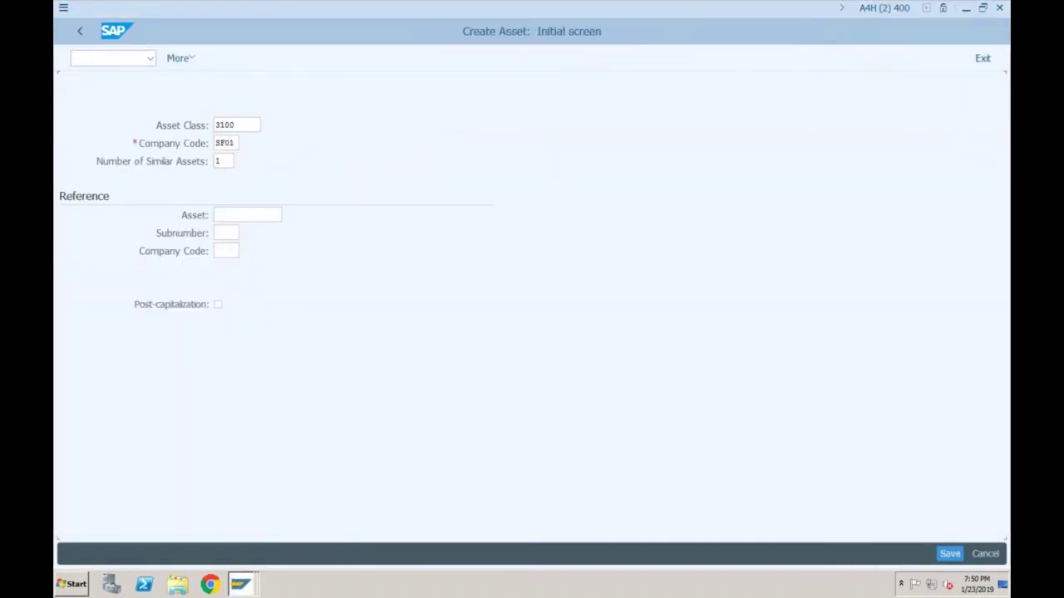
key(Return)
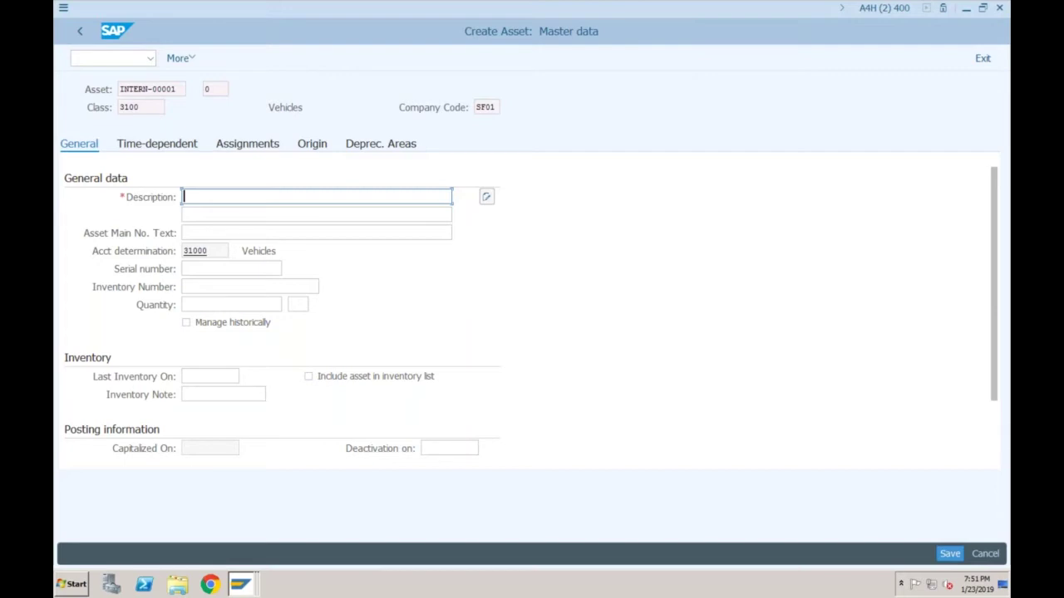
text(Director Class)
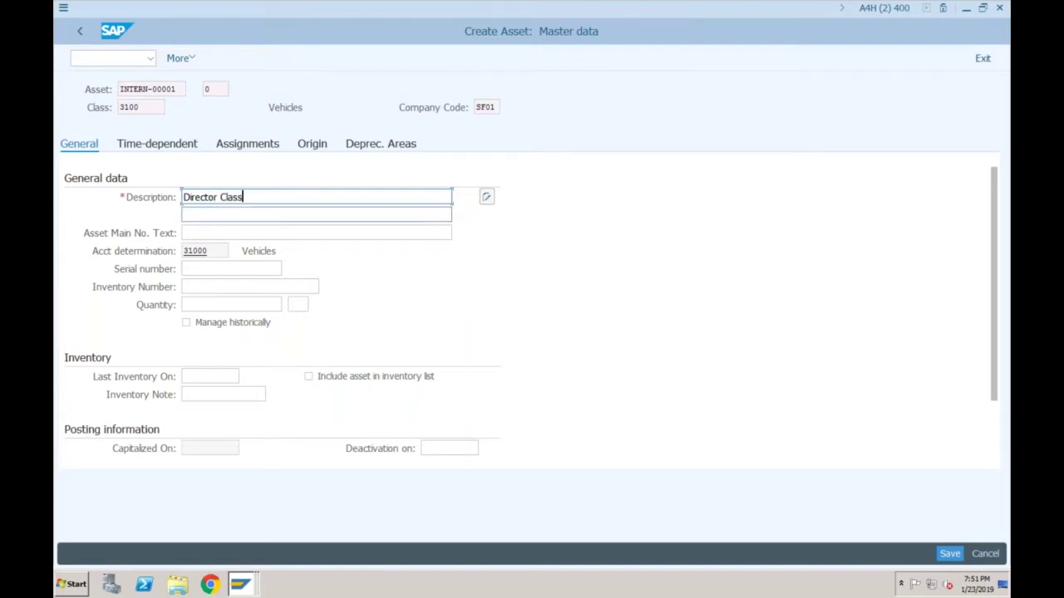
click(200, 232)
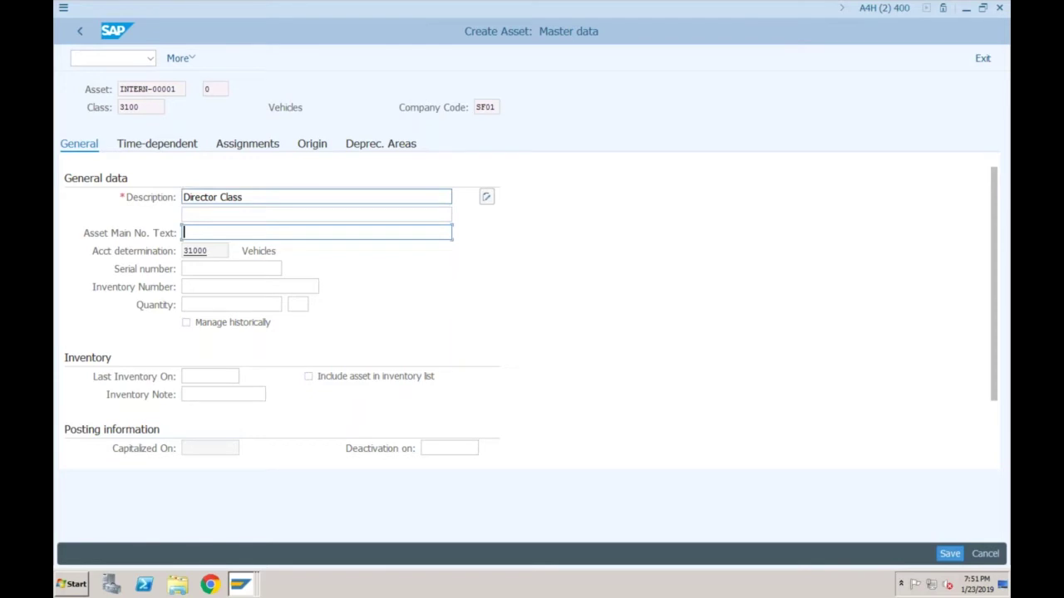
click(258, 197)
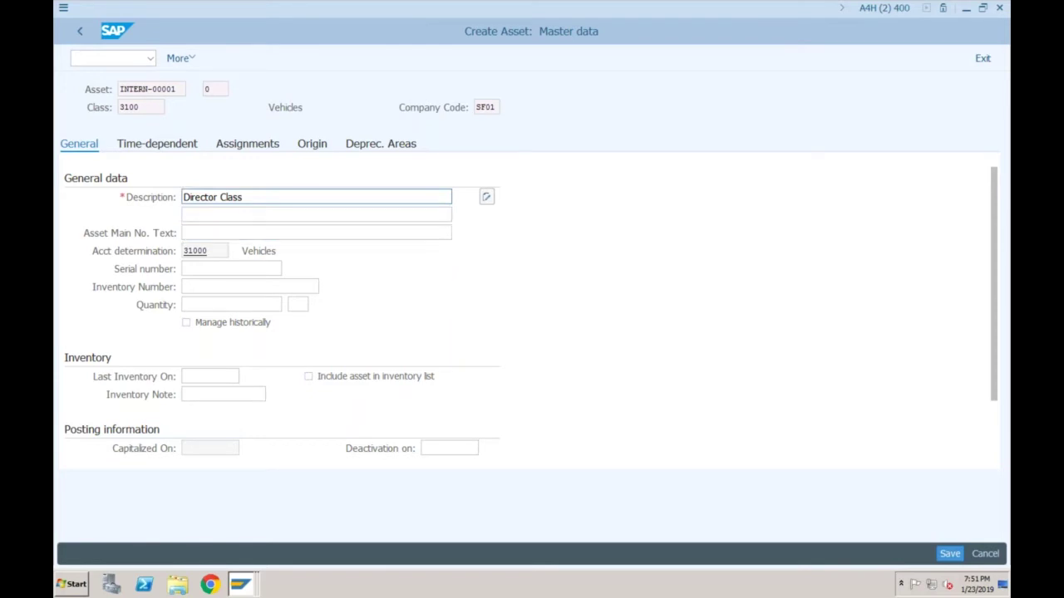
Assign cost center SF01-1 in the new asset's time-dependent data by searching the available cost centers.
click(175, 148)
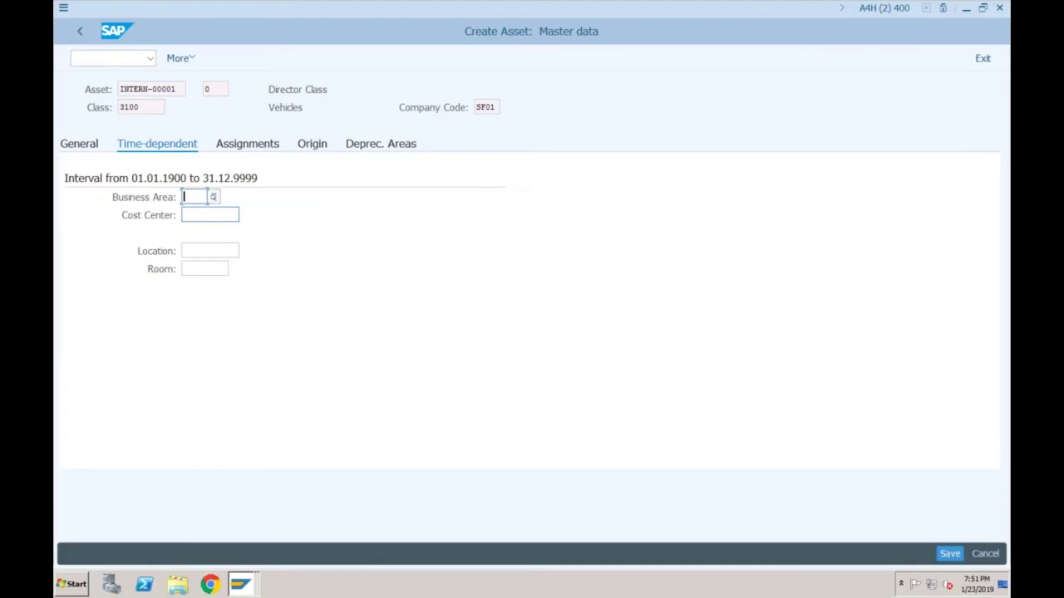
click(193, 215)
click(245, 215)
click(459, 490)
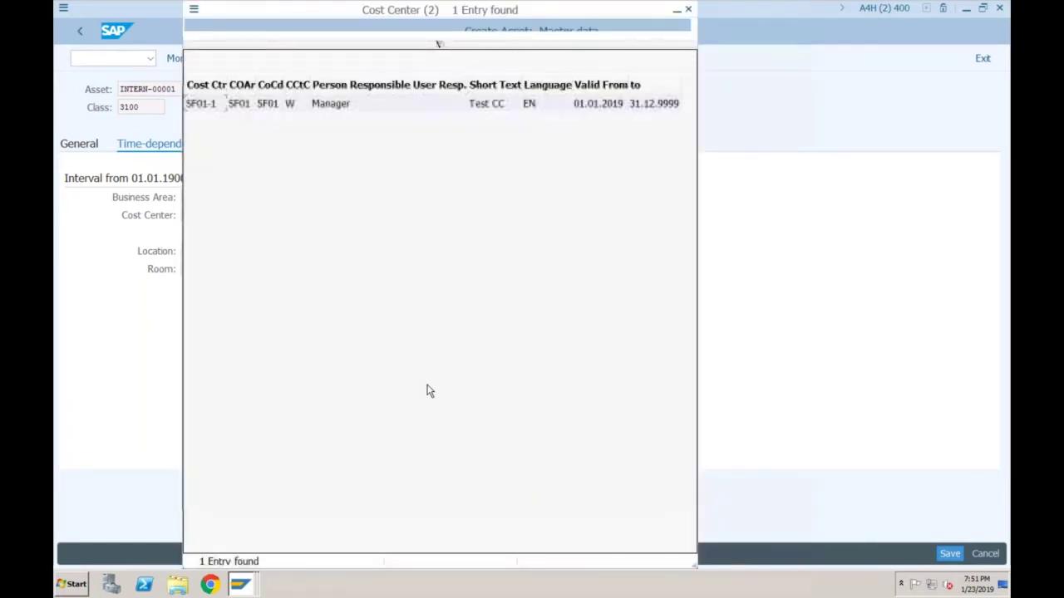
key(Return)
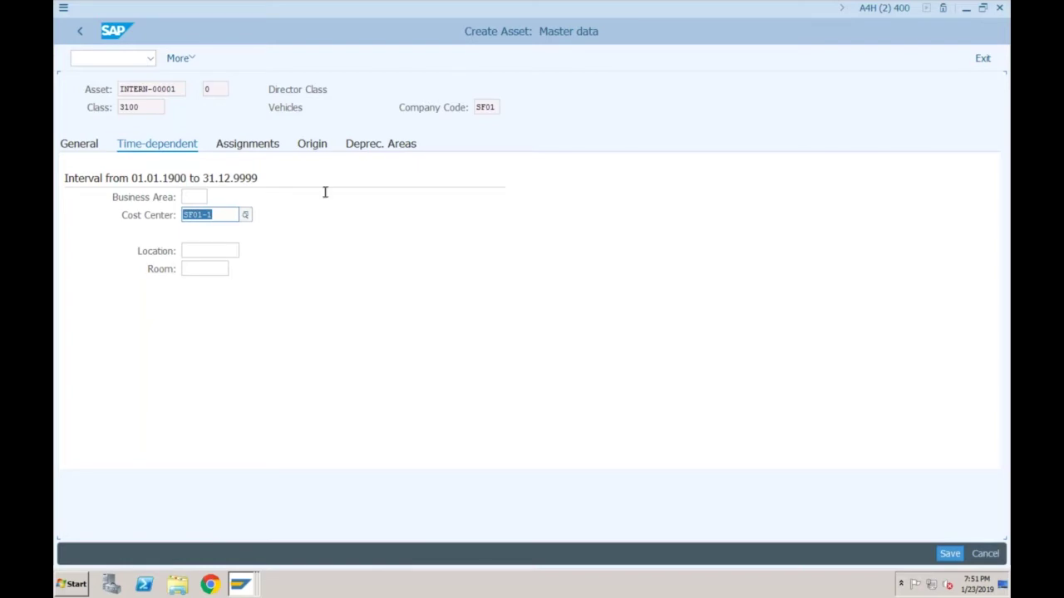
Look through the asset's origin data and set the IFRS depreciation area's useful life to 4.
click(266, 147)
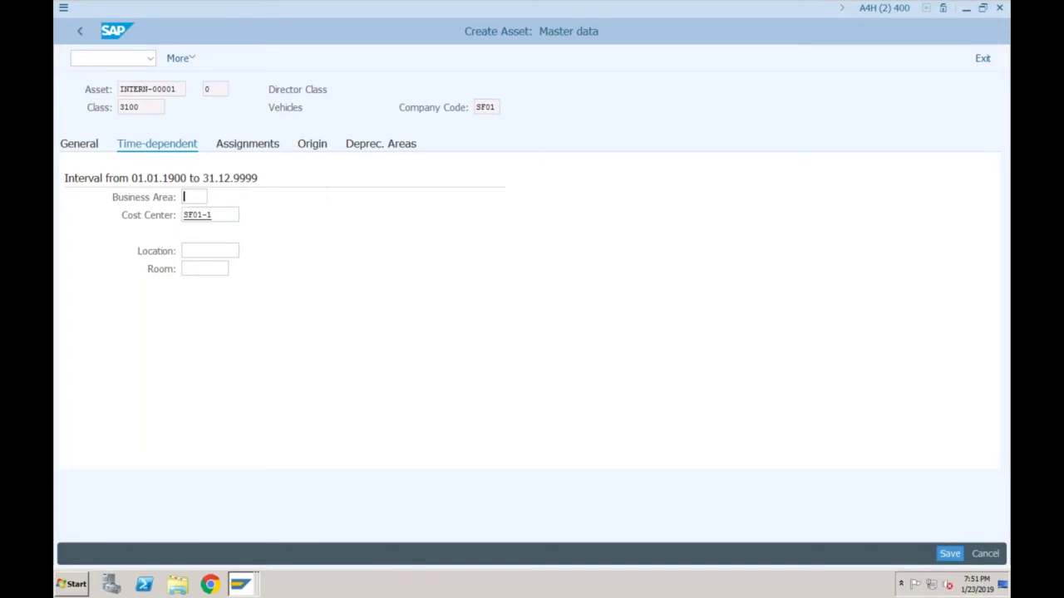
click(319, 146)
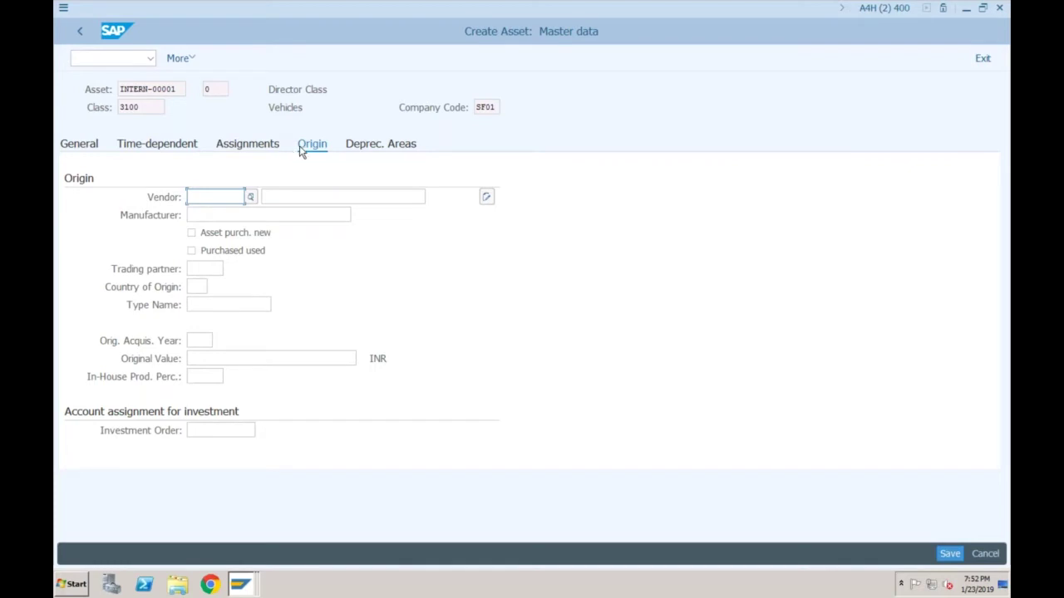
click(371, 146)
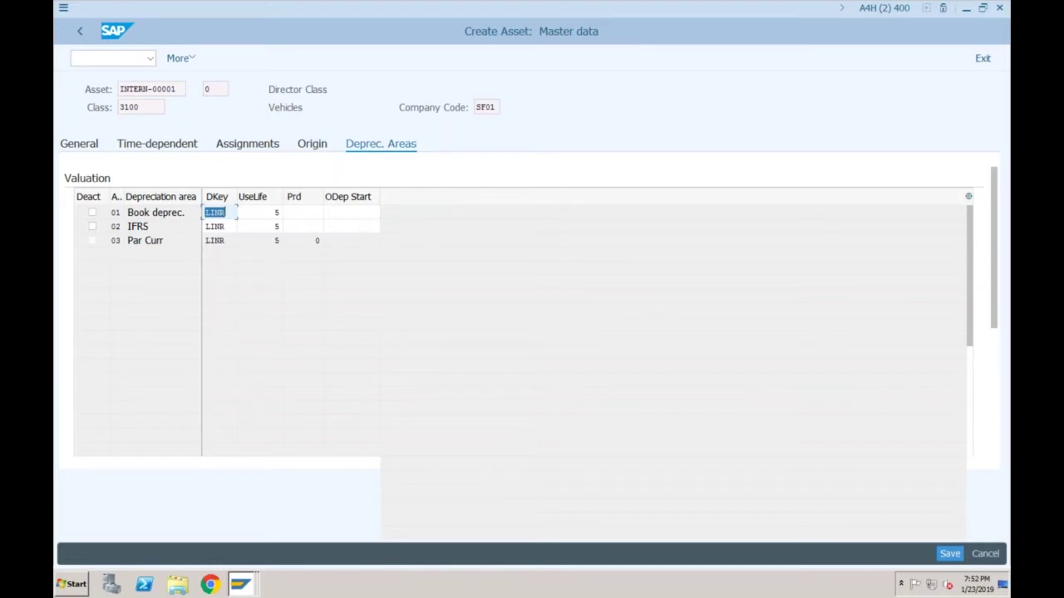
click(276, 212)
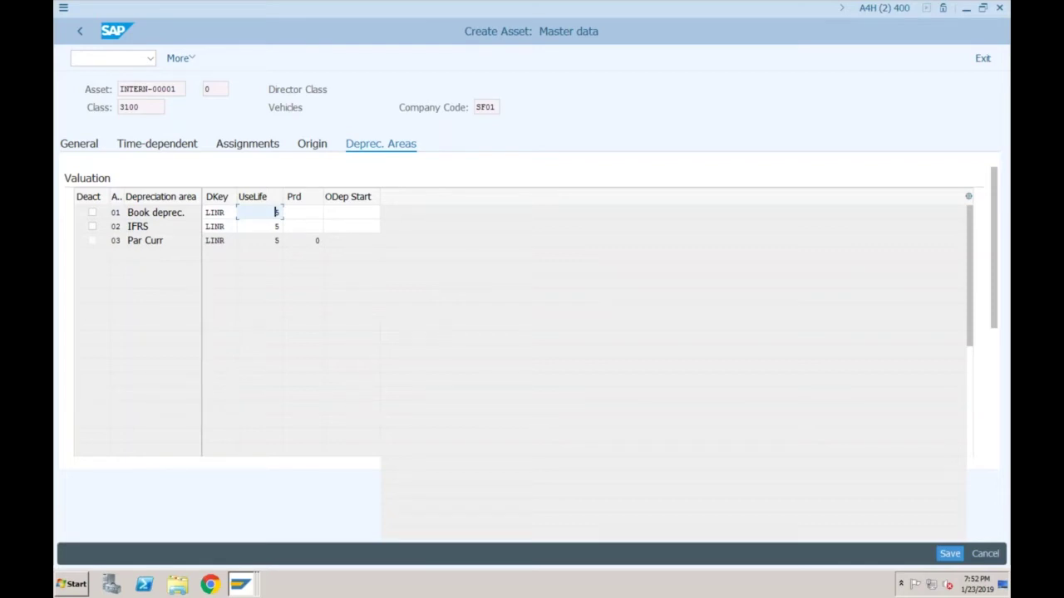
double_click(277, 213)
double_click(284, 227)
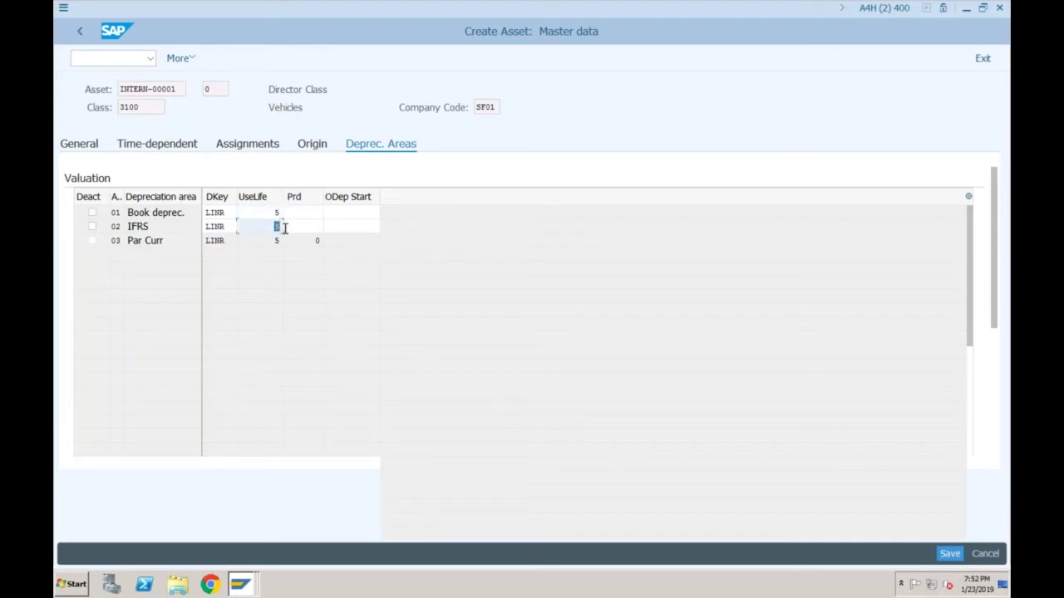
text(4)
Check the useful lives and depreciation start fields of the Book deprec. and IFRS areas, and save the asset.
double_click(276, 212)
click(185, 213)
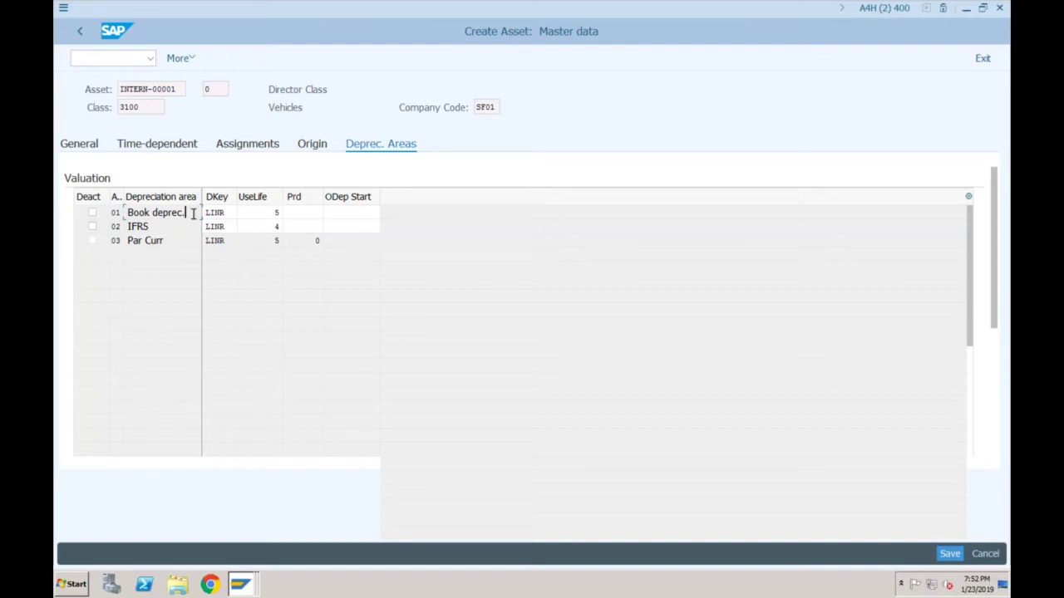
double_click(255, 212)
click(149, 226)
double_click(255, 226)
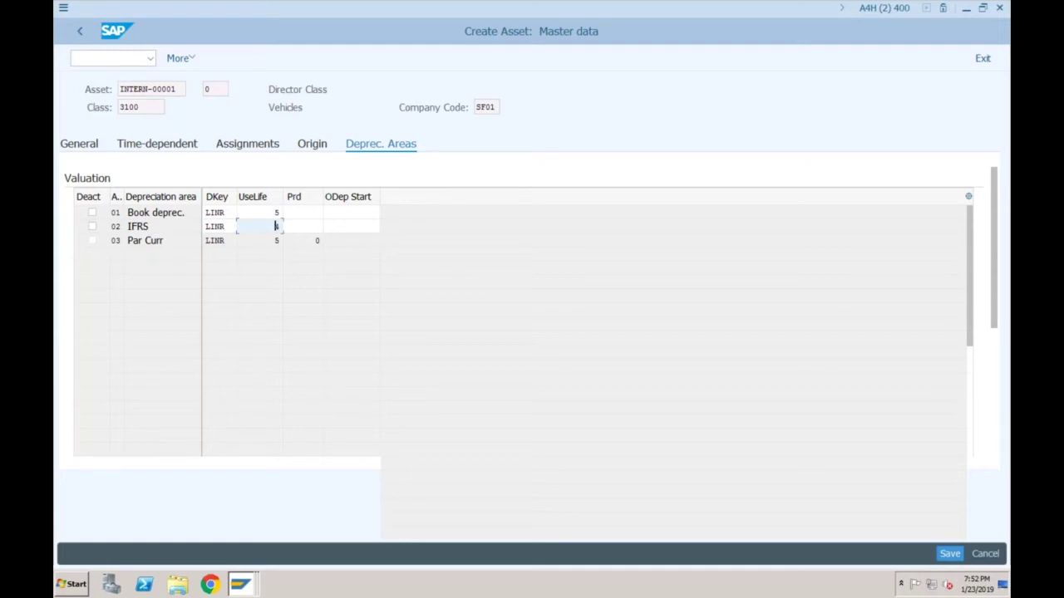
key(Return)
double_click(271, 224)
click(350, 213)
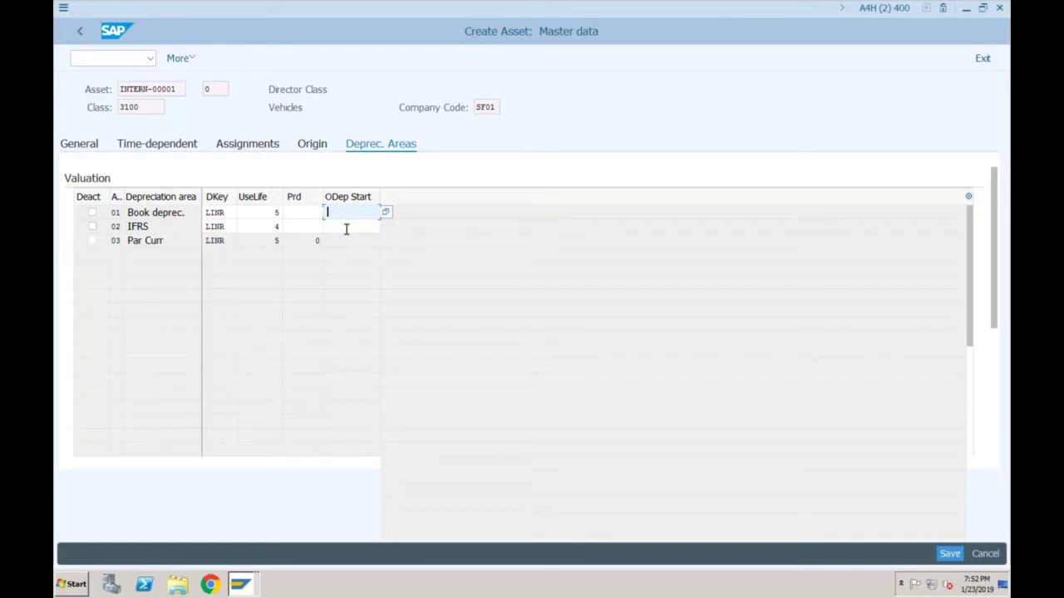
click(950, 554)
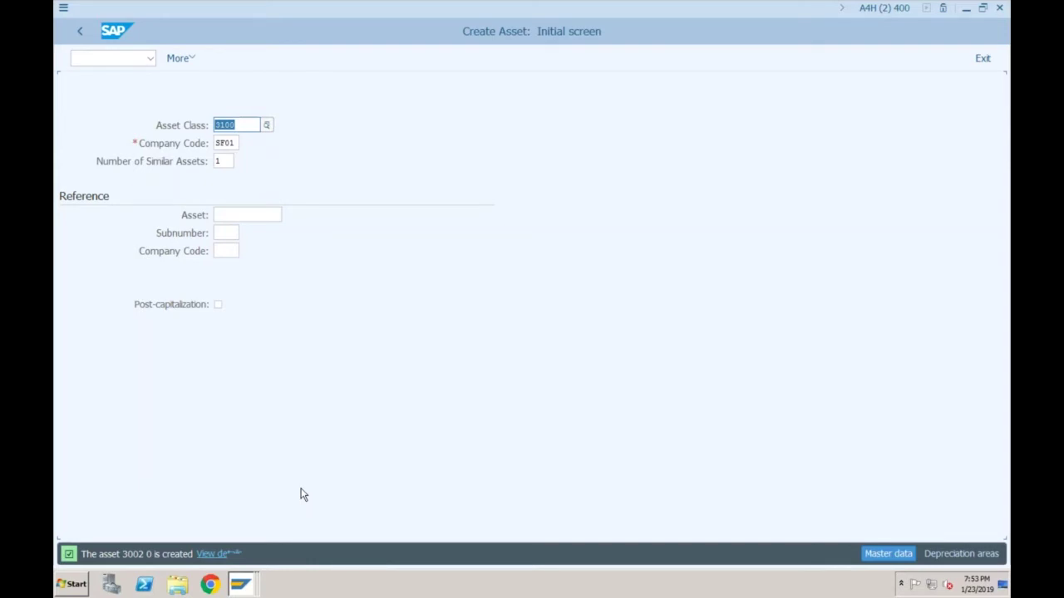
Leave asset creation and open transaction F-90 With Vendor from the external acquisition postings for fixed assets.
click(118, 64)
text(/n)
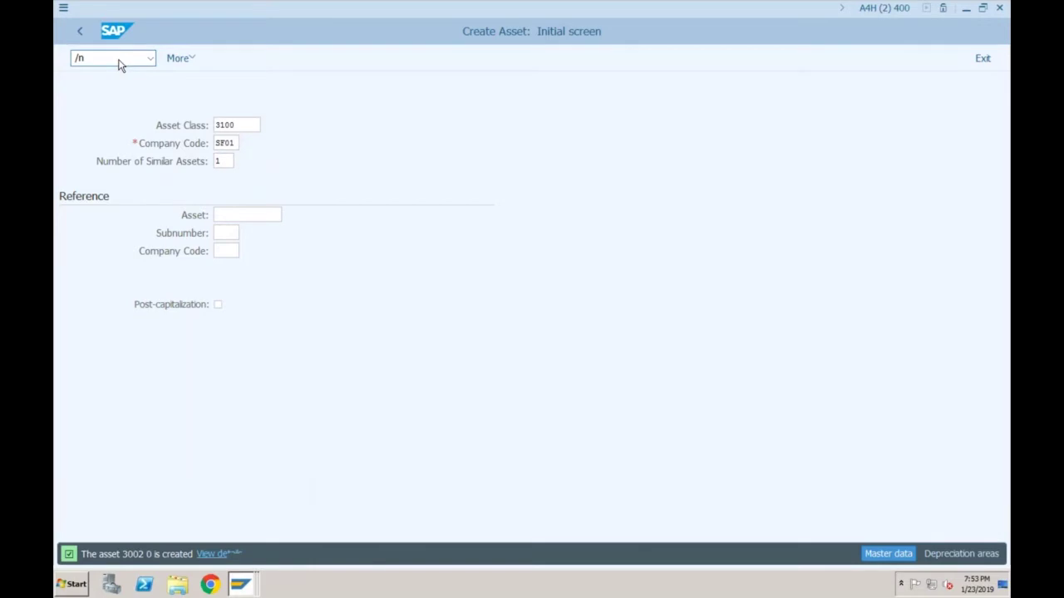
key(Return)
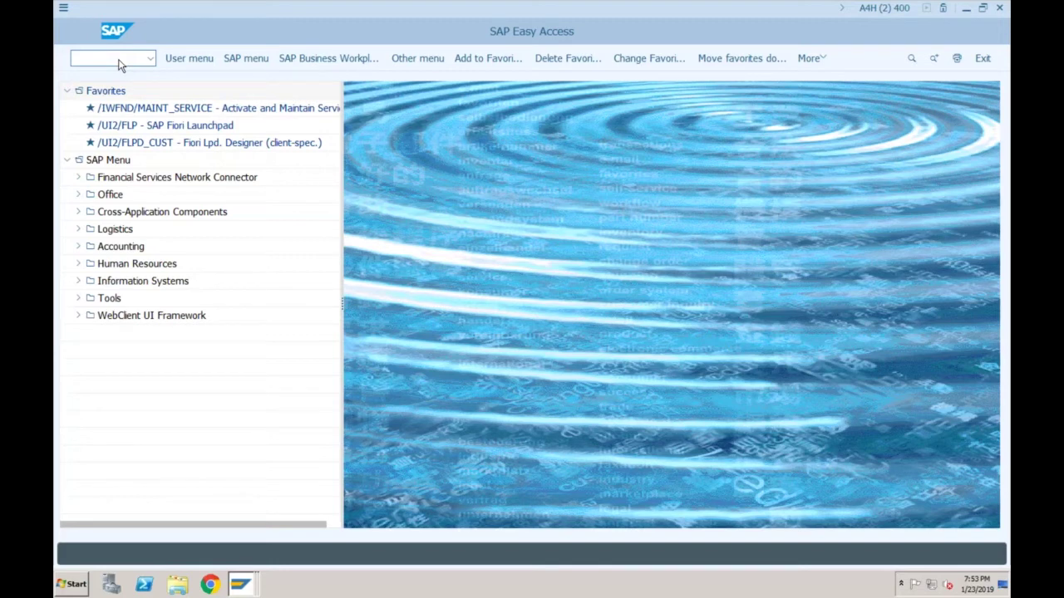
click(80, 247)
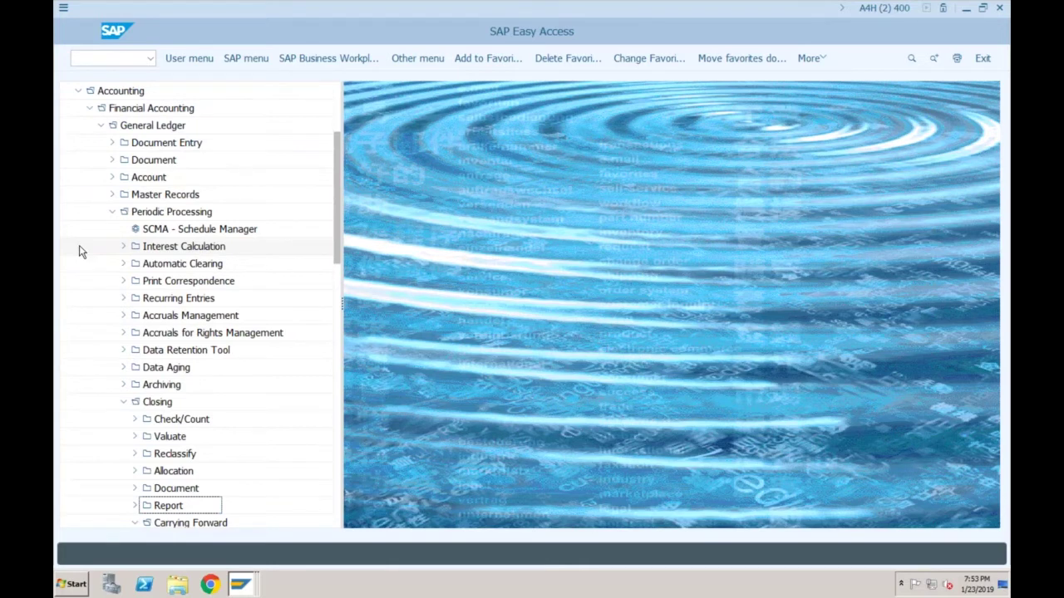
double_click(146, 211)
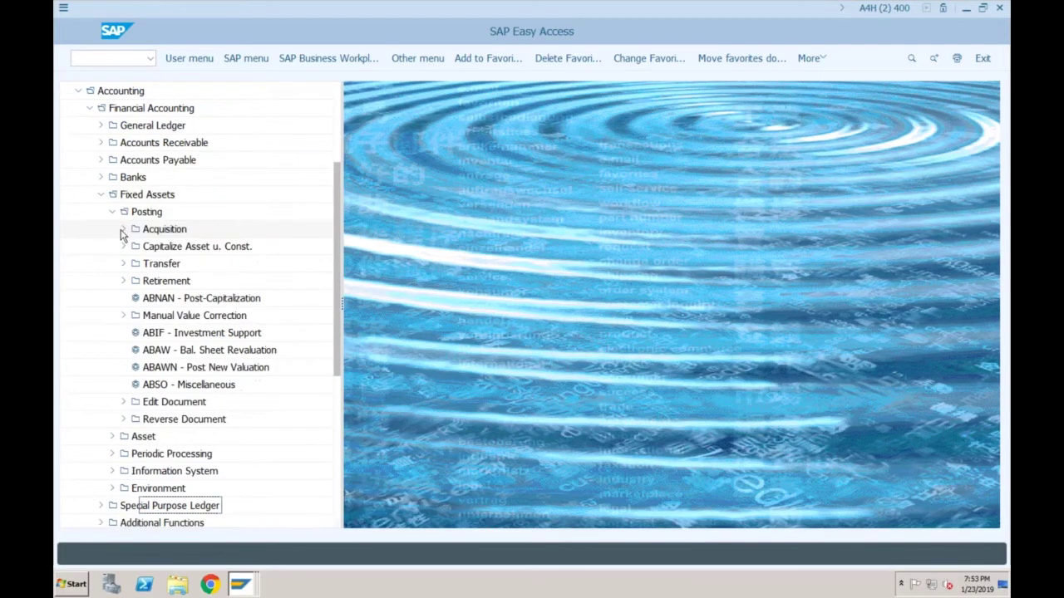
click(123, 229)
click(212, 266)
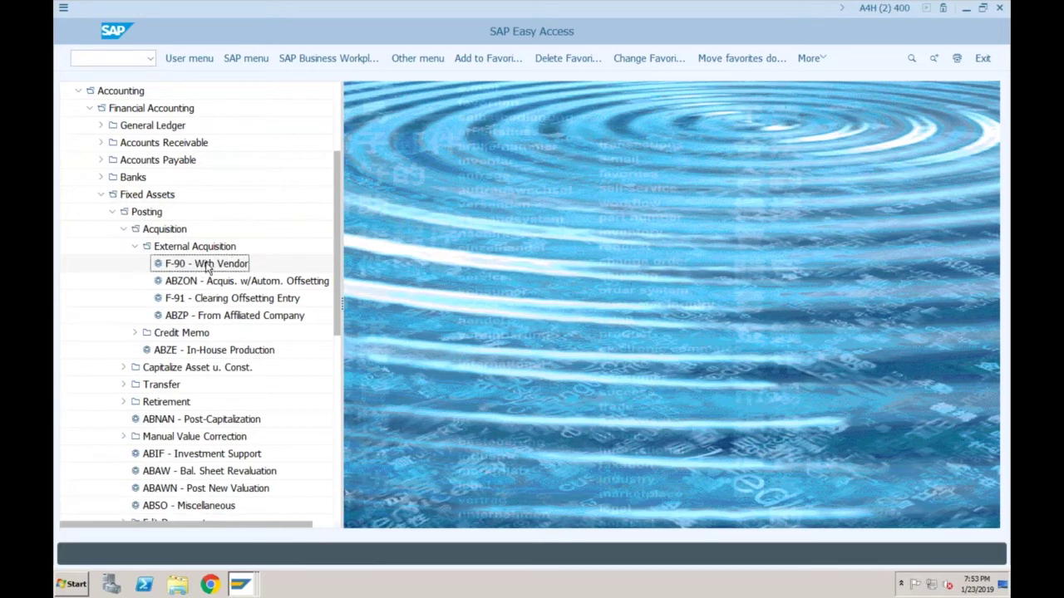
double_click(207, 266)
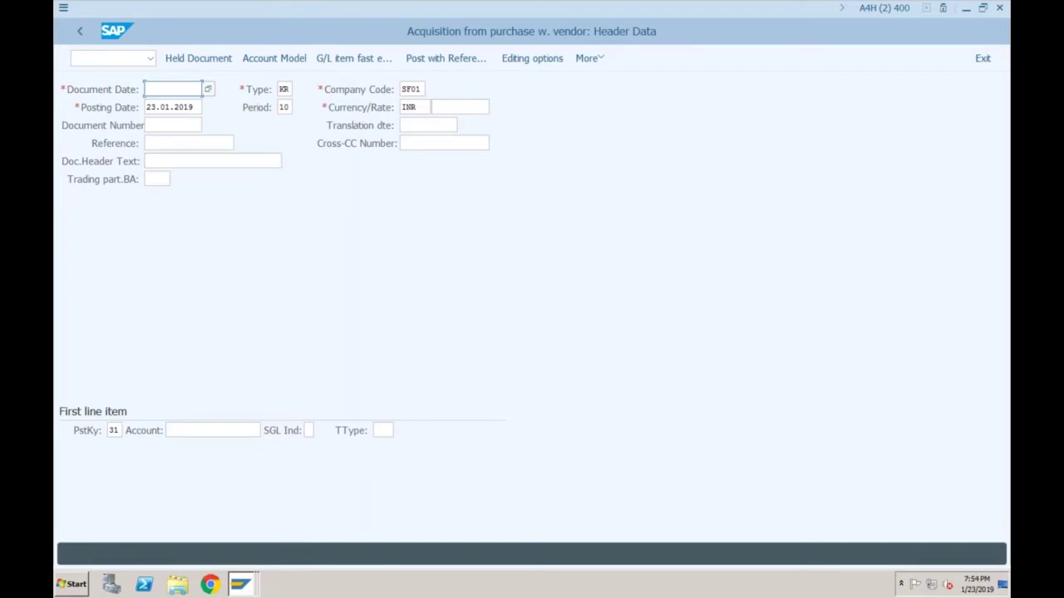
Set both the document date and the posting date of the vendor acquisition to 01.04.2019.
click(169, 108)
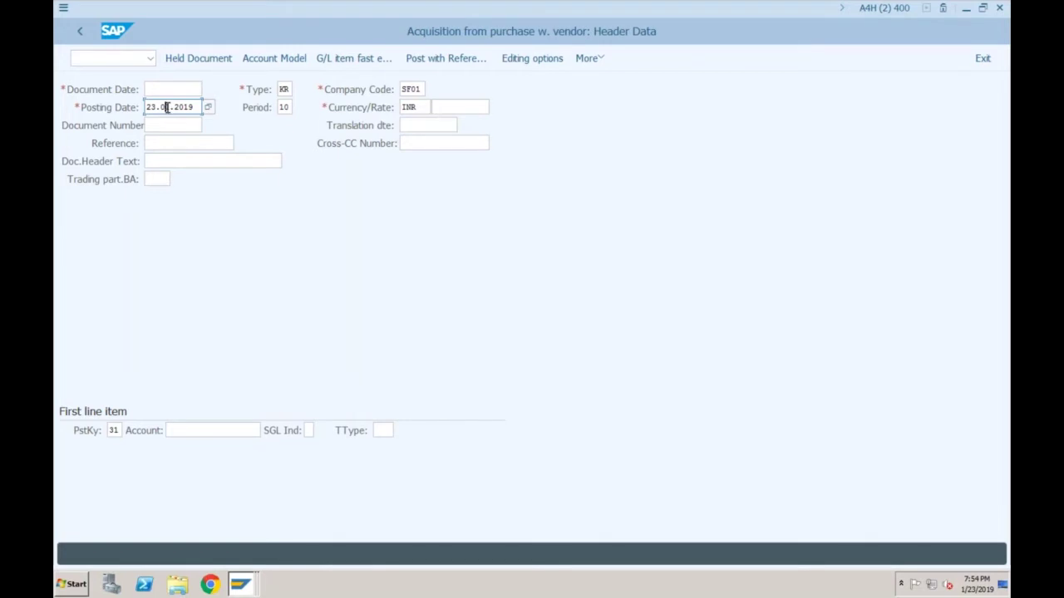
click(147, 88)
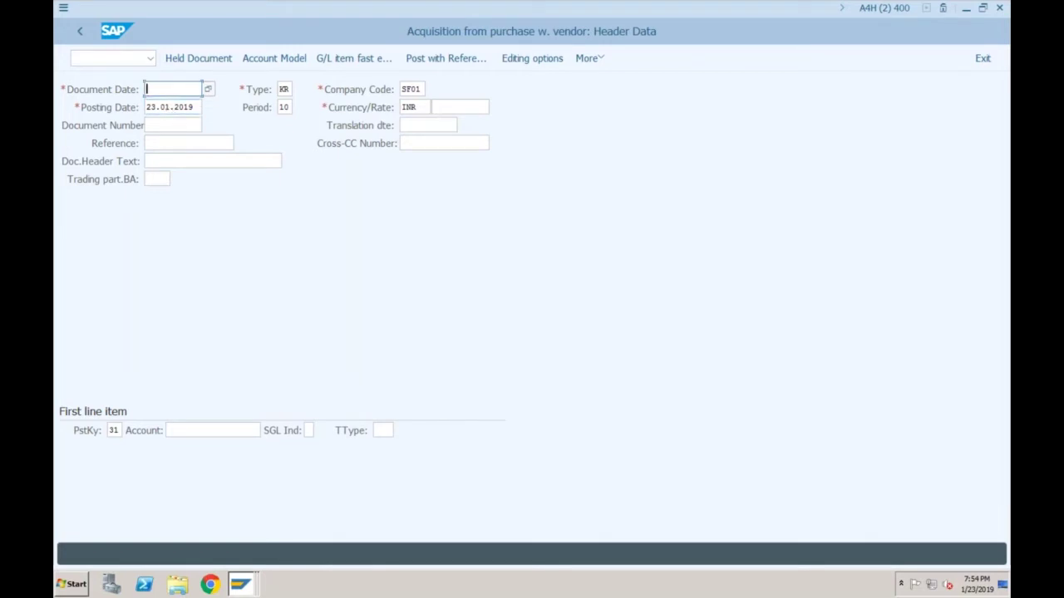
text(01042019)
key(Tab)
key(Tab)
key(Tab)
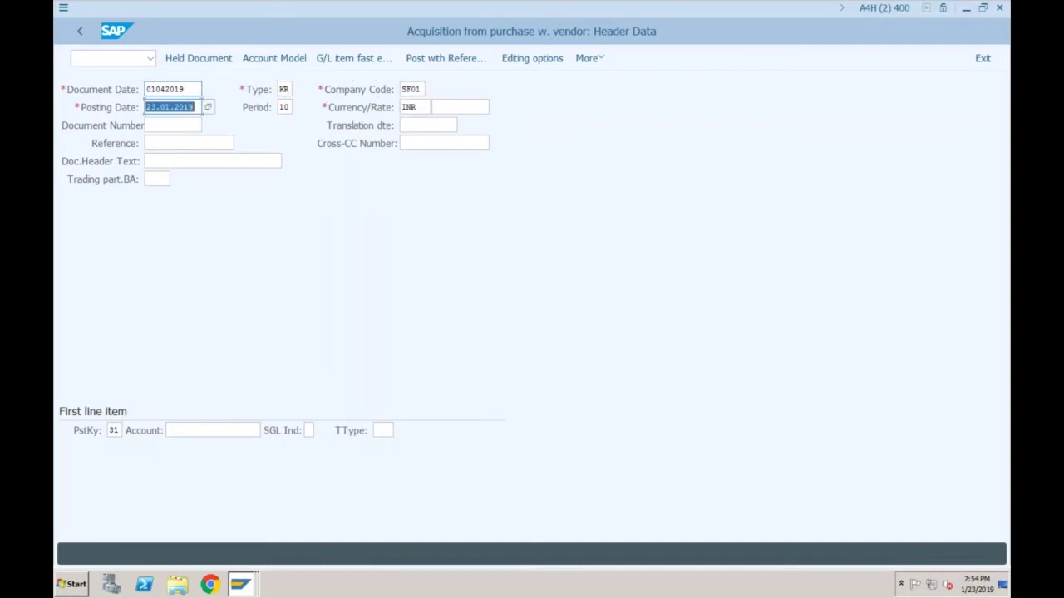
text(01042019)
click(283, 89)
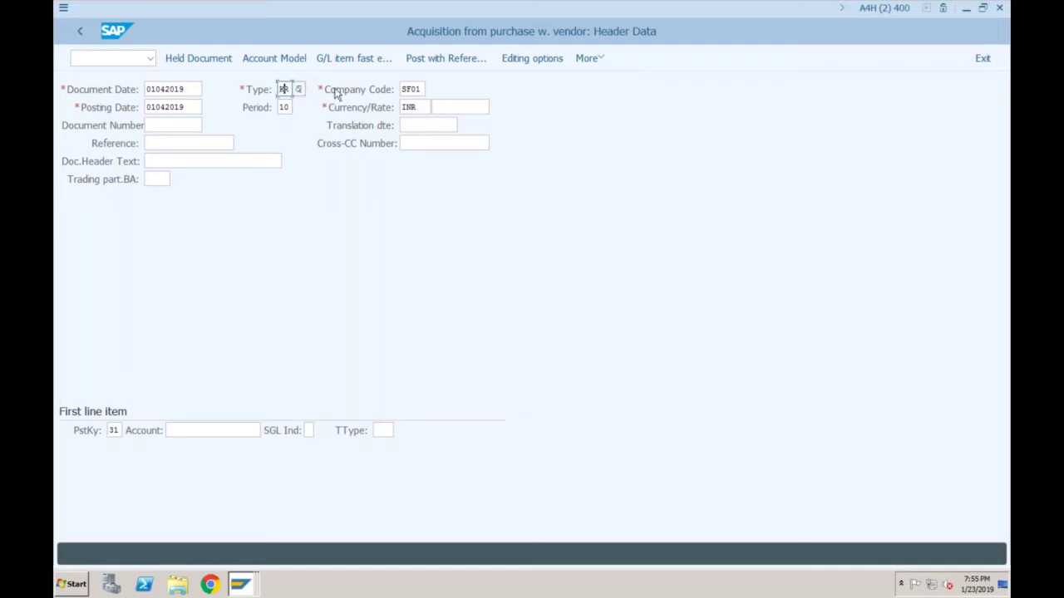
Use posting key 31 for the first line item and pick the test vendor from the suppliers of company code SF01.
click(116, 430)
text(3)
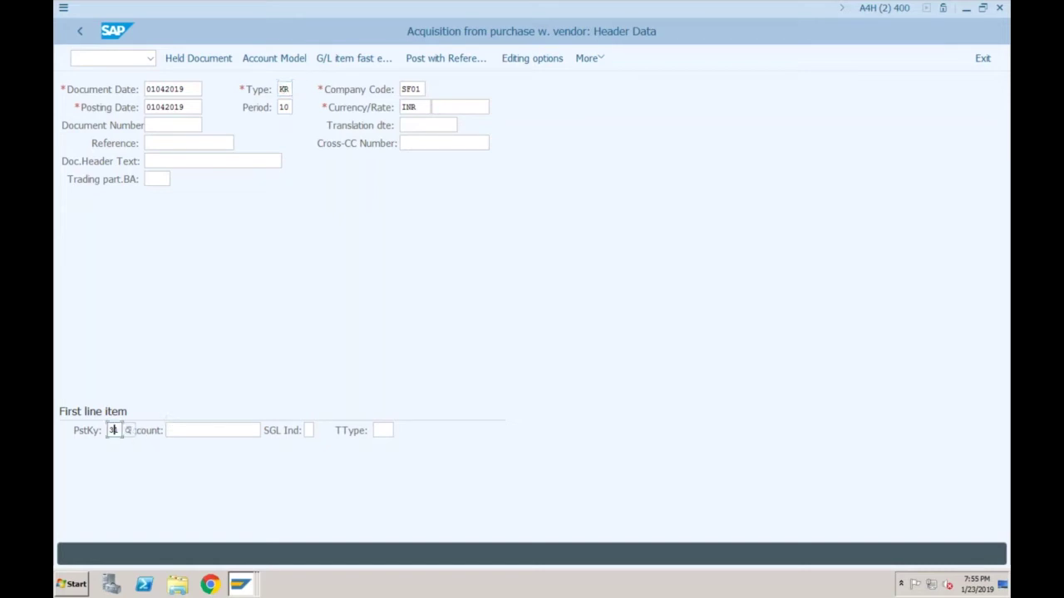
text(1)
click(167, 430)
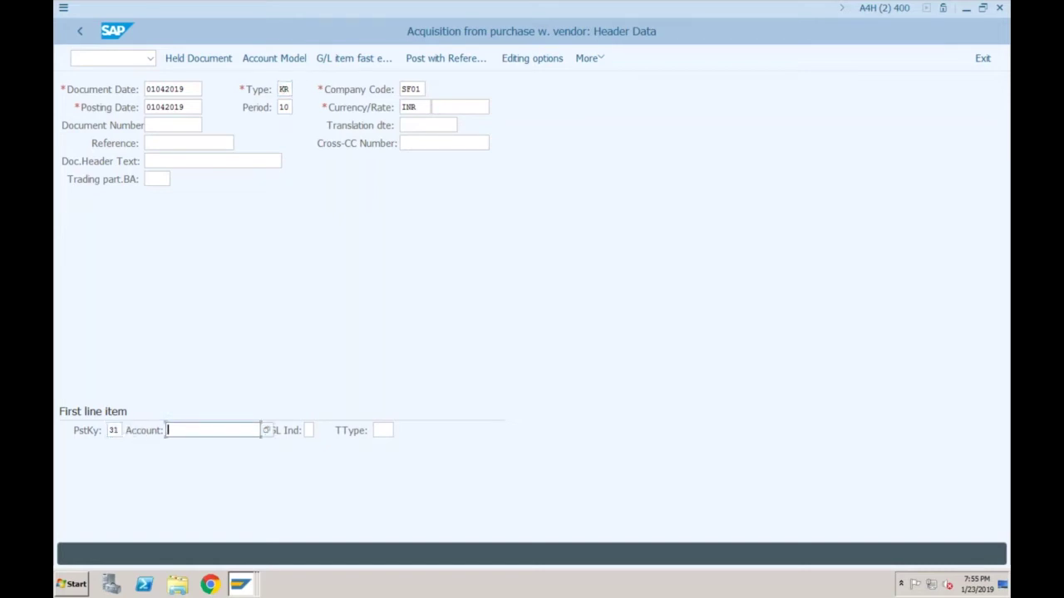
click(116, 430)
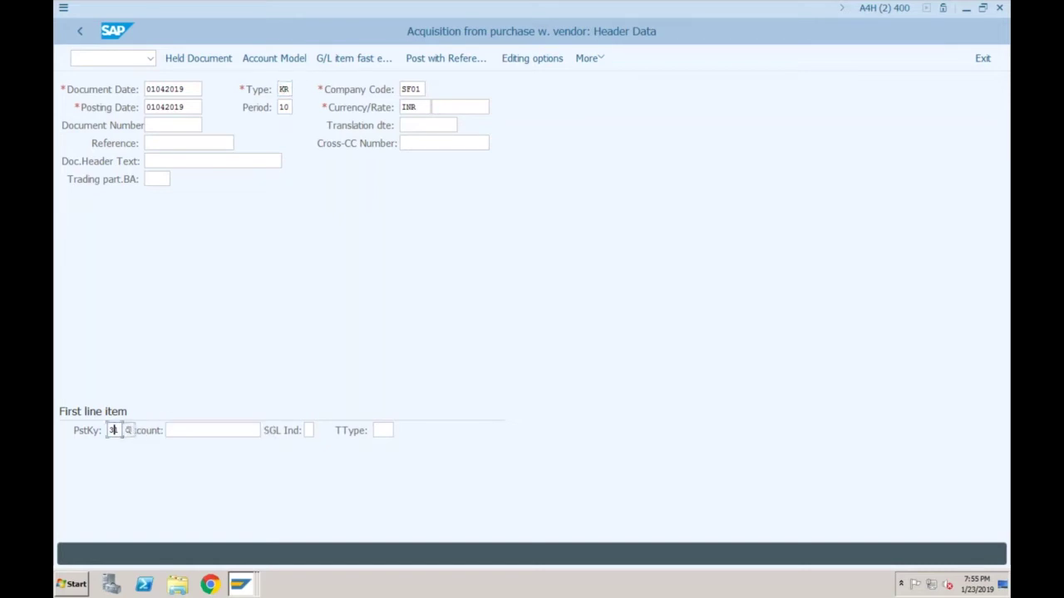
click(213, 430)
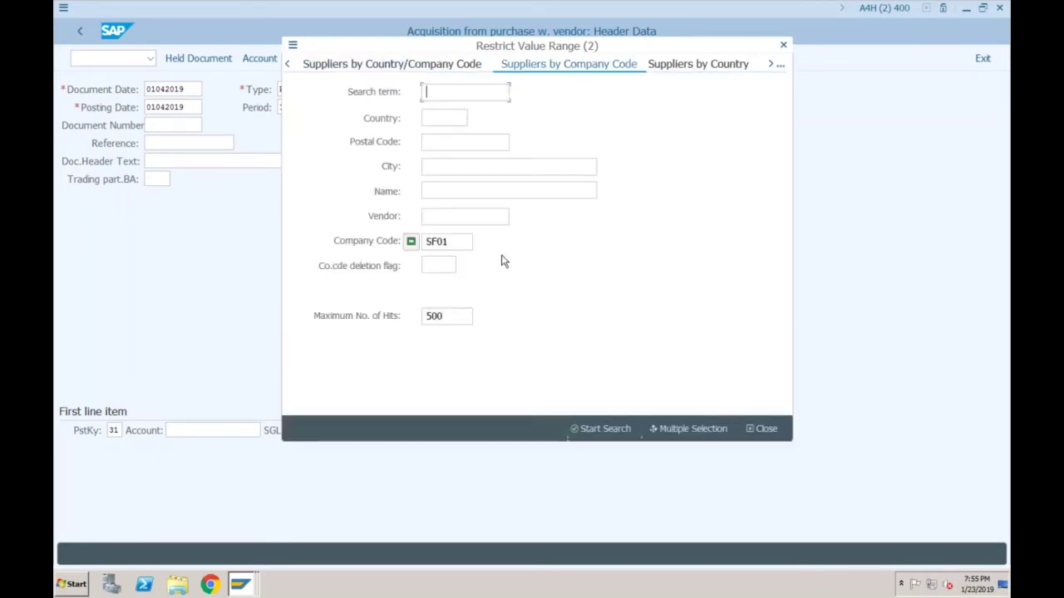
key(Return)
double_click(317, 170)
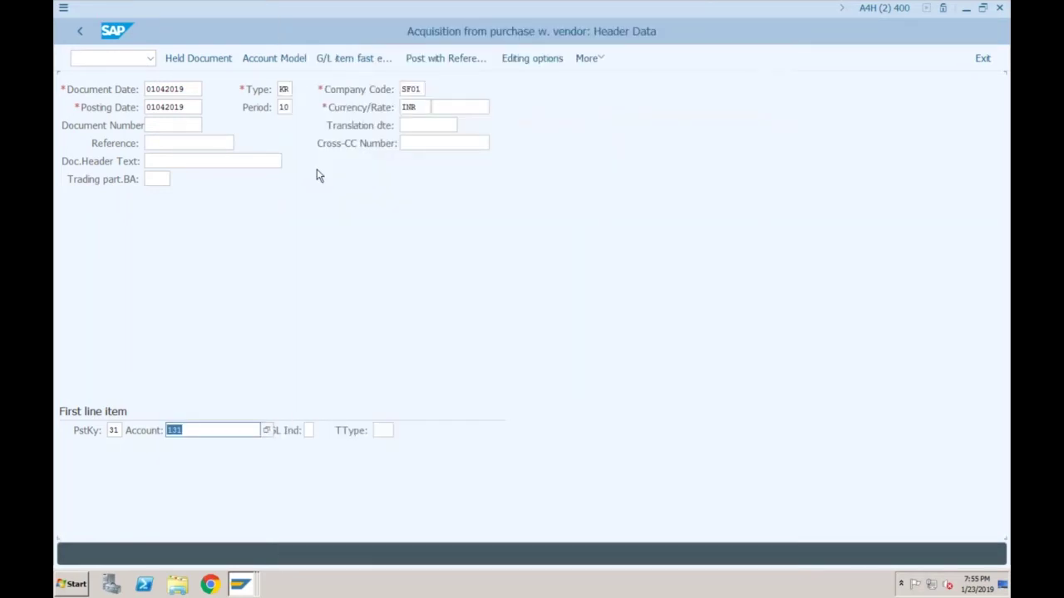
Enter Test1 as the document reference and proceed from the header data to the vendor item.
key(Return)
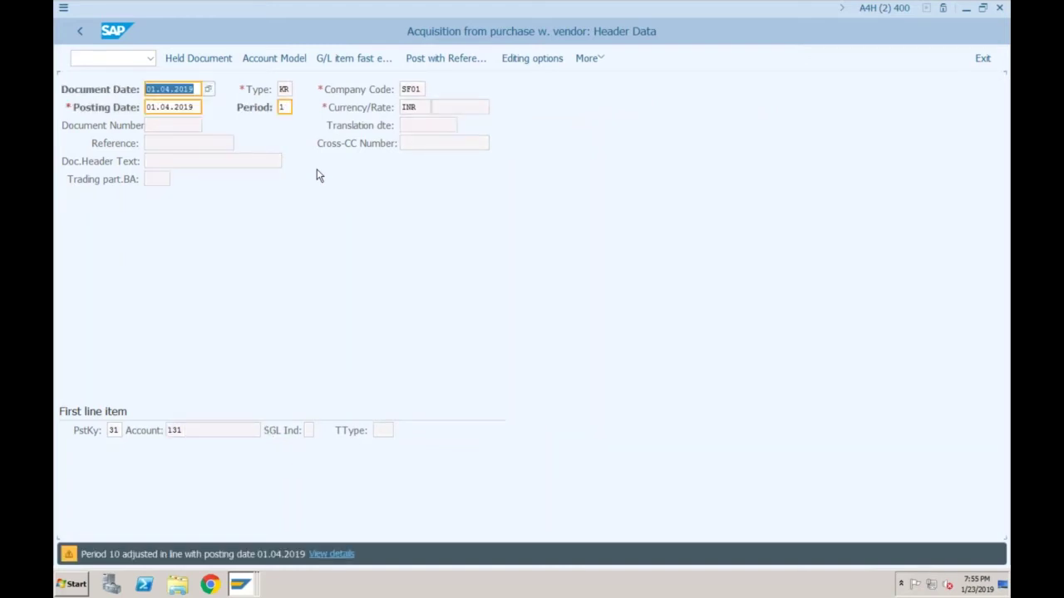
key(Return)
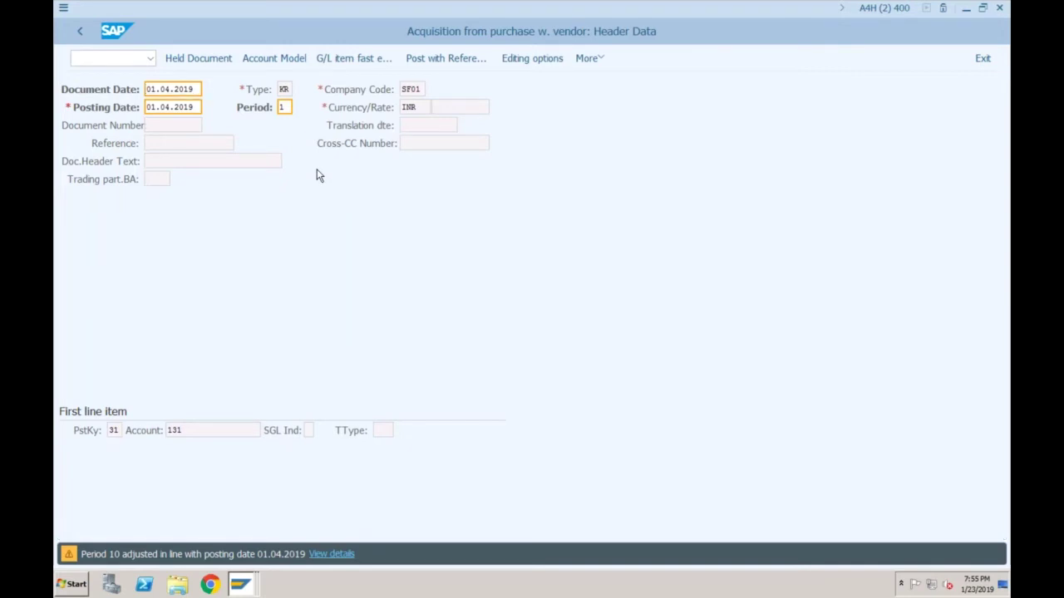
key(Return)
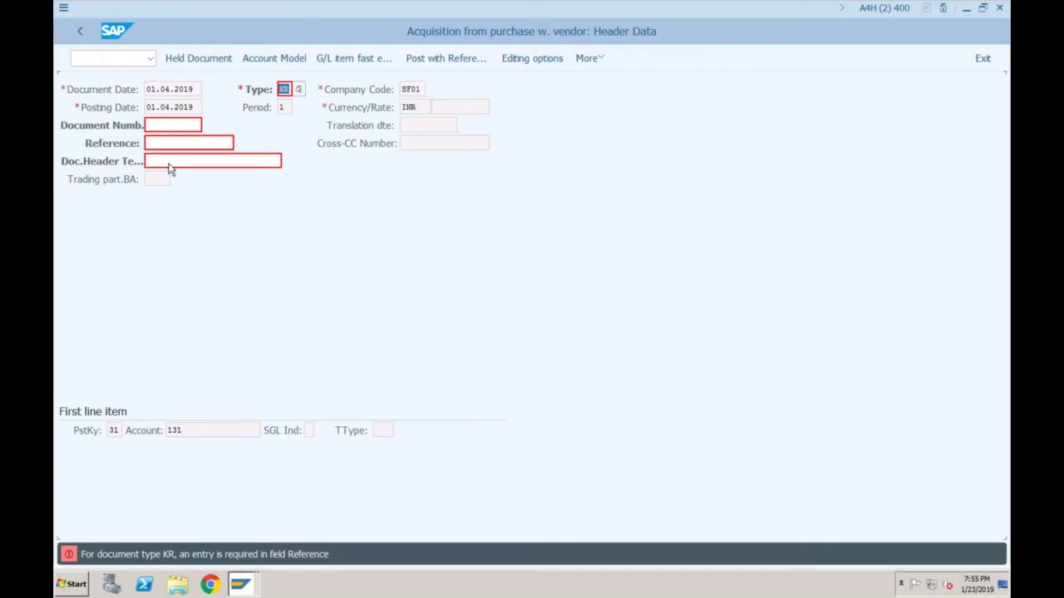
click(231, 142)
text(Test1)
key(Return)
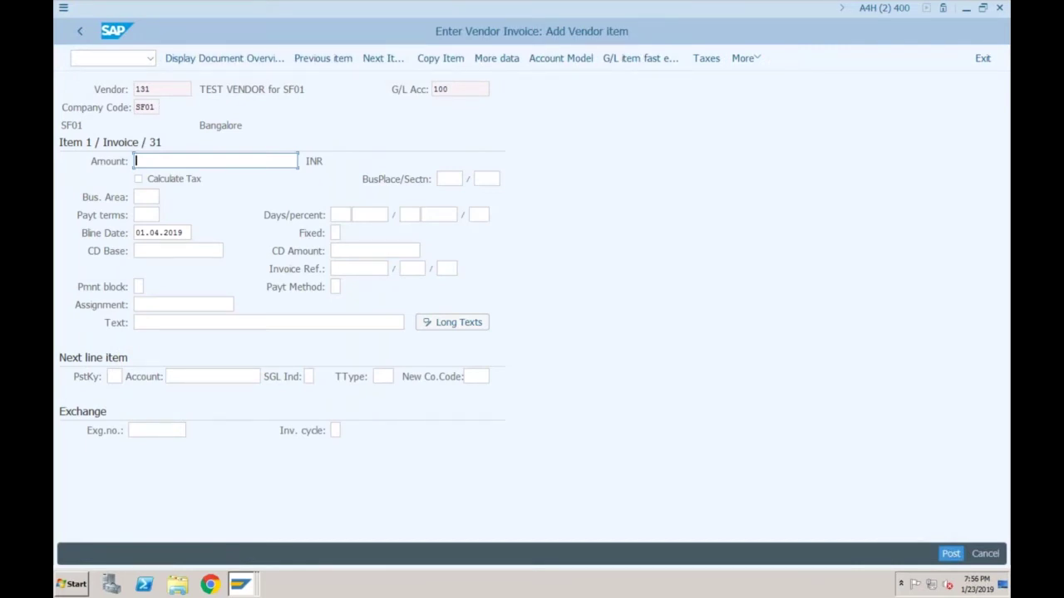
Set the vendor invoice item's amount to 10000 INR and check its baseline date.
text(100)
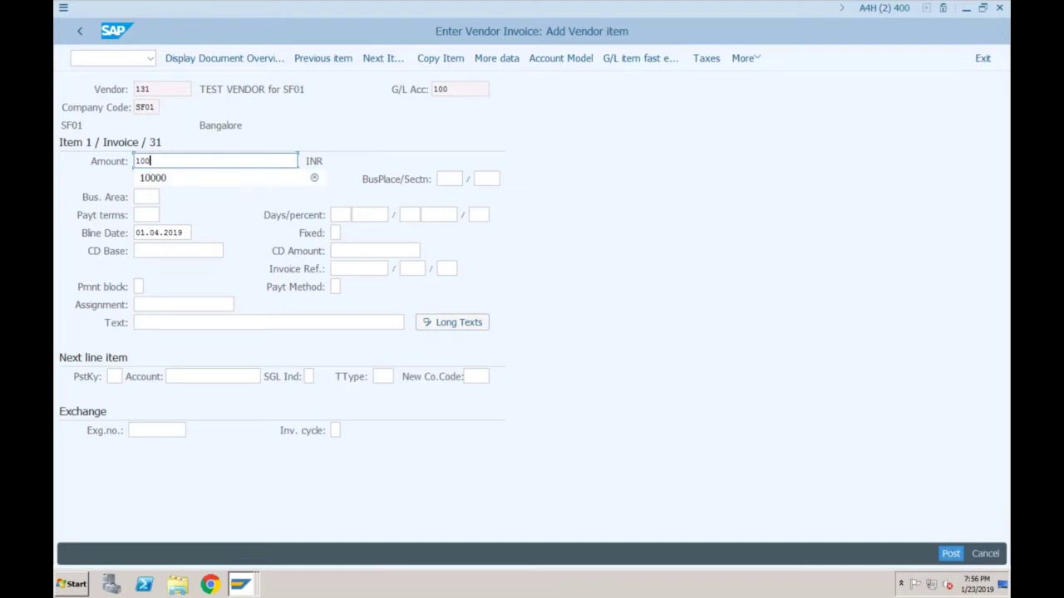
text(00)
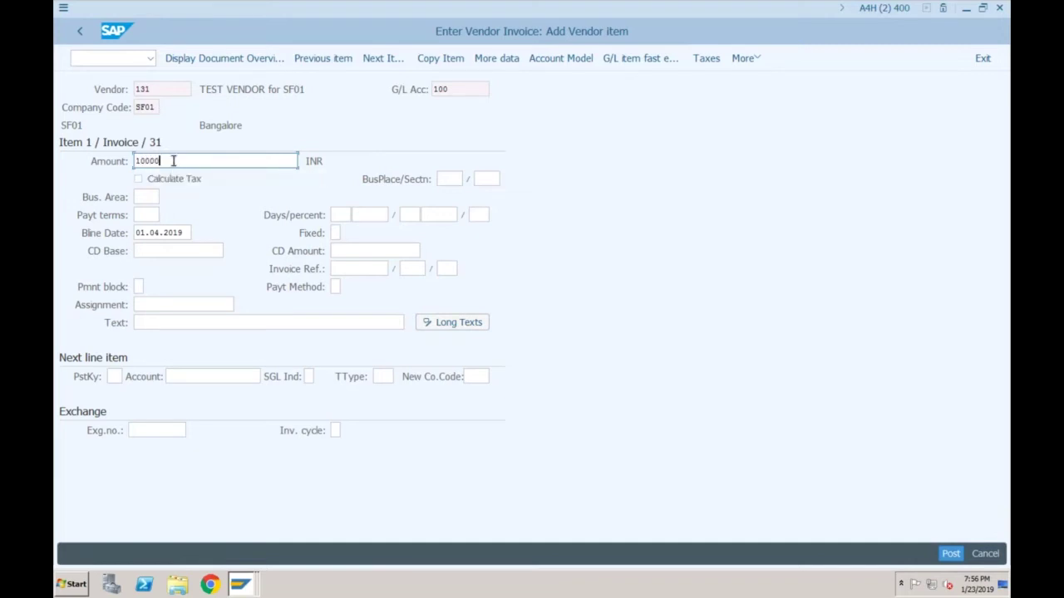
click(184, 234)
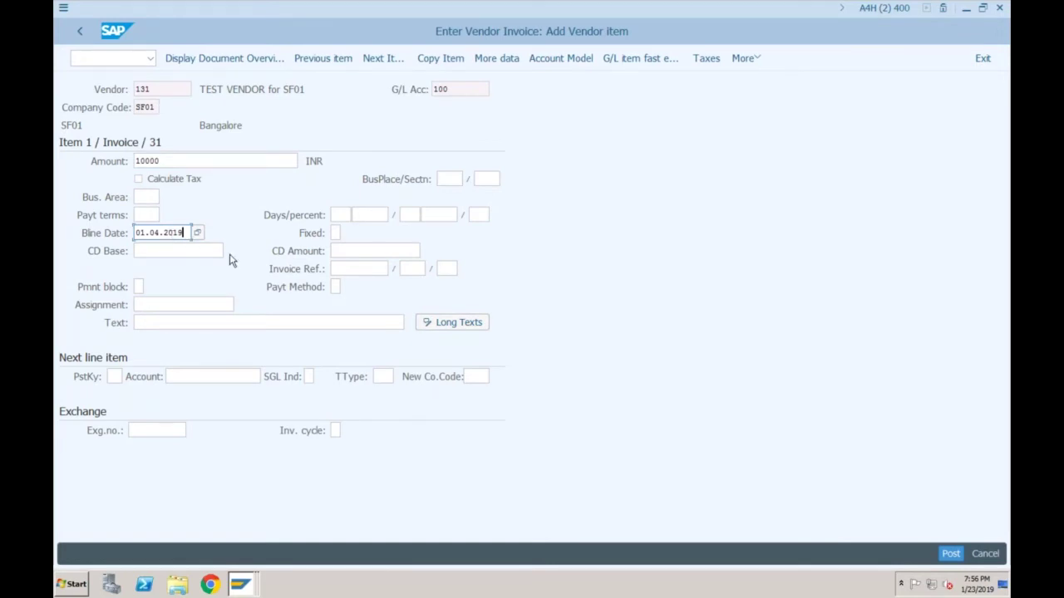
Fill the next line item with posting key 70, DIRECTOR CLASS asset 3002-0 and transaction type 100, and try to proceed to it.
click(117, 377)
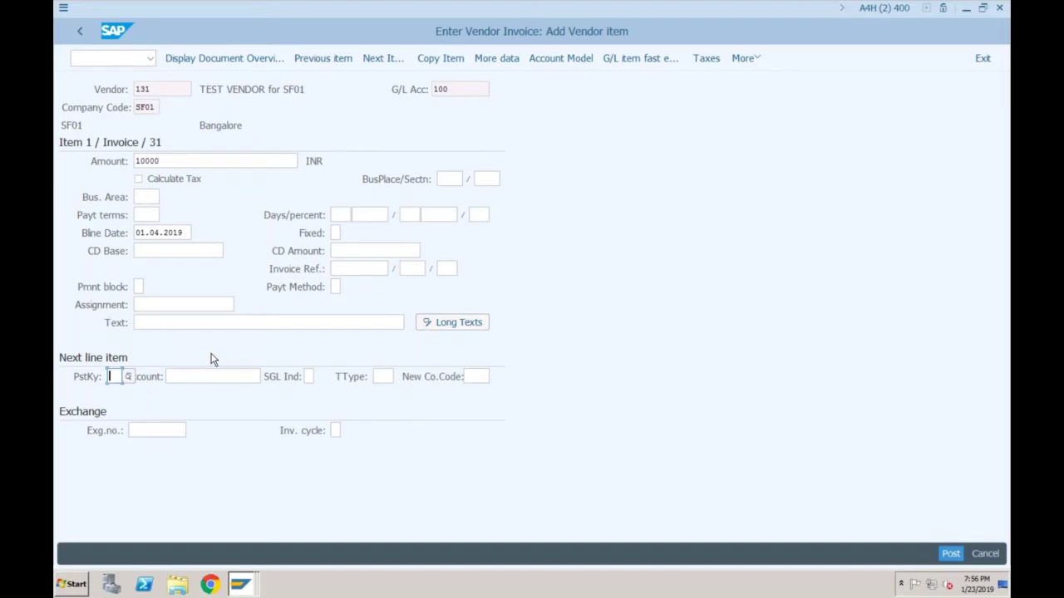
text(70)
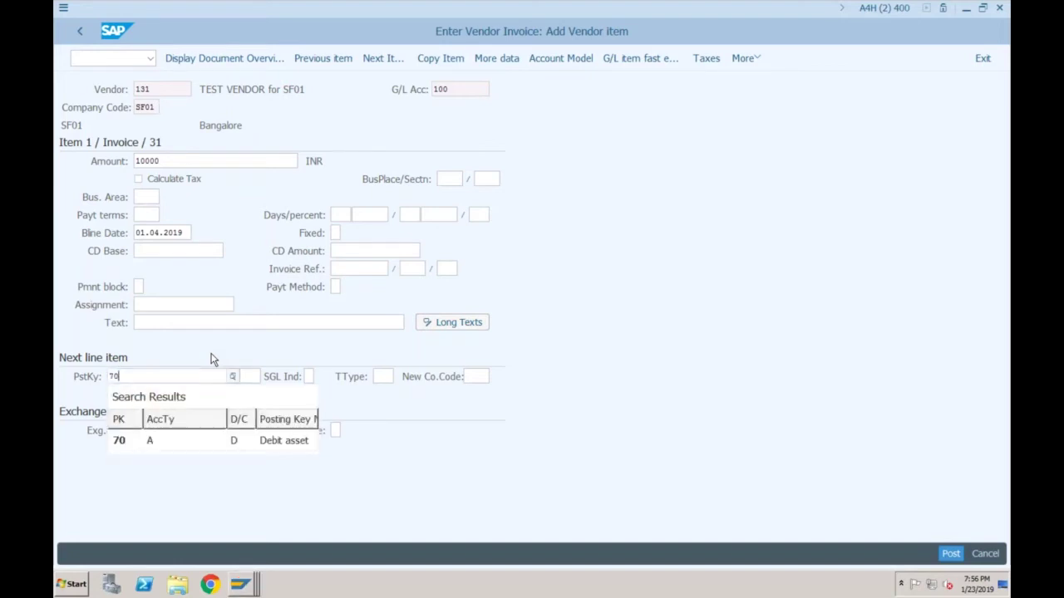
click(133, 438)
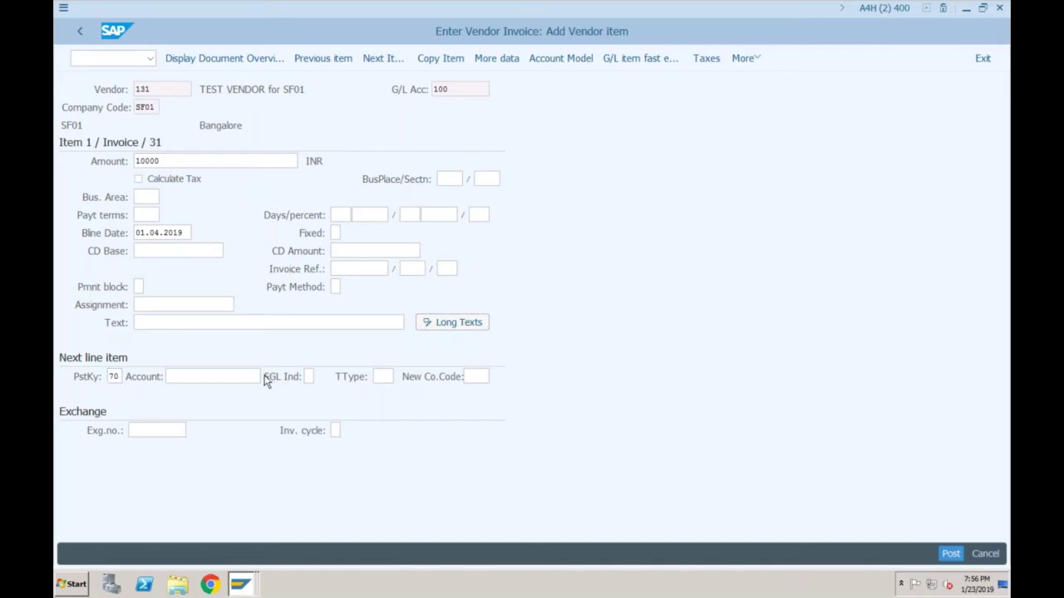
key(F4)
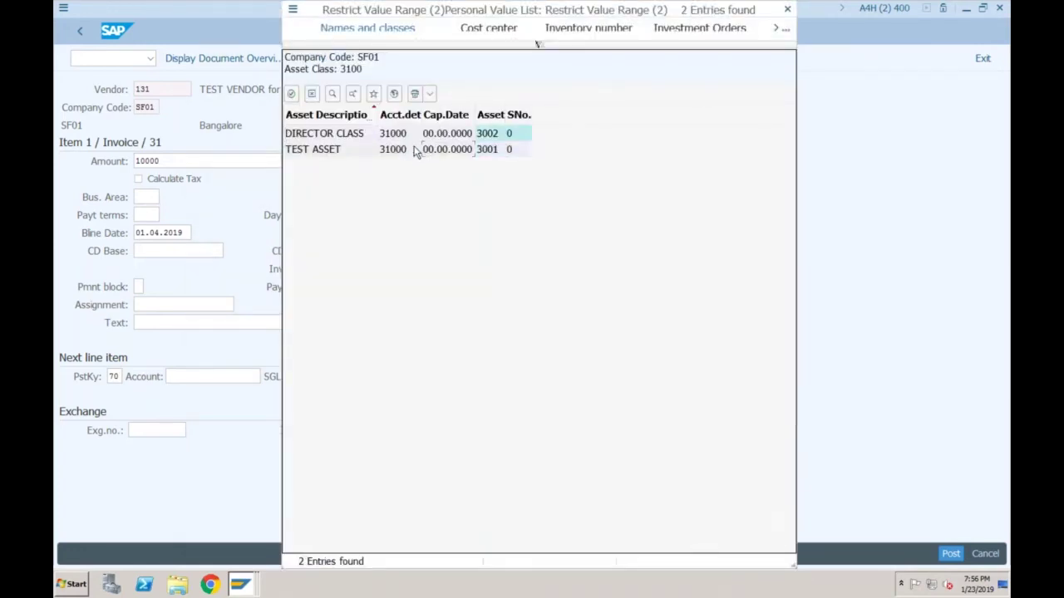
double_click(359, 136)
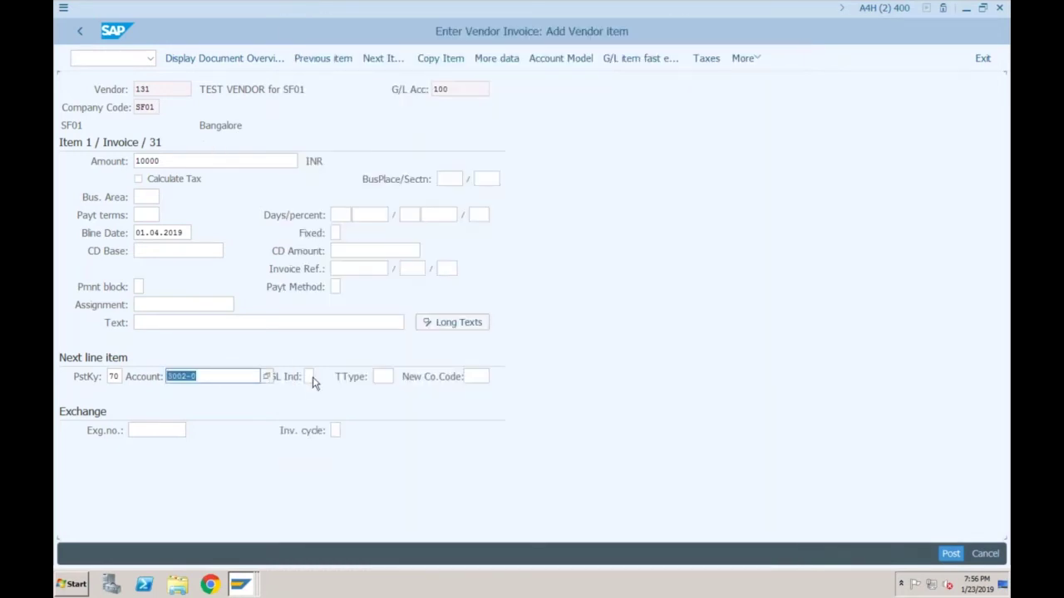
click(381, 380)
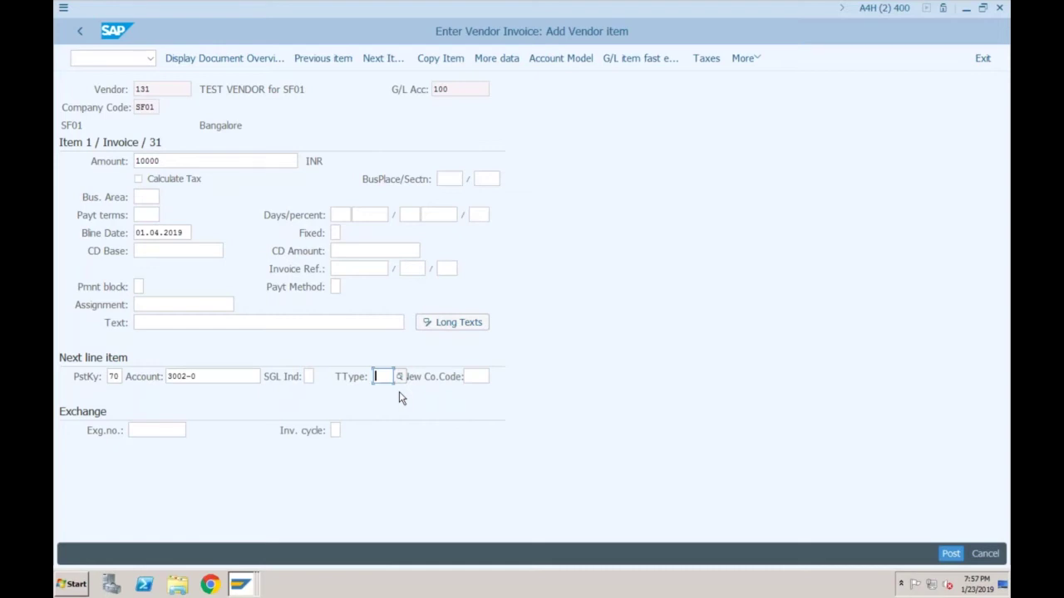
text(100)
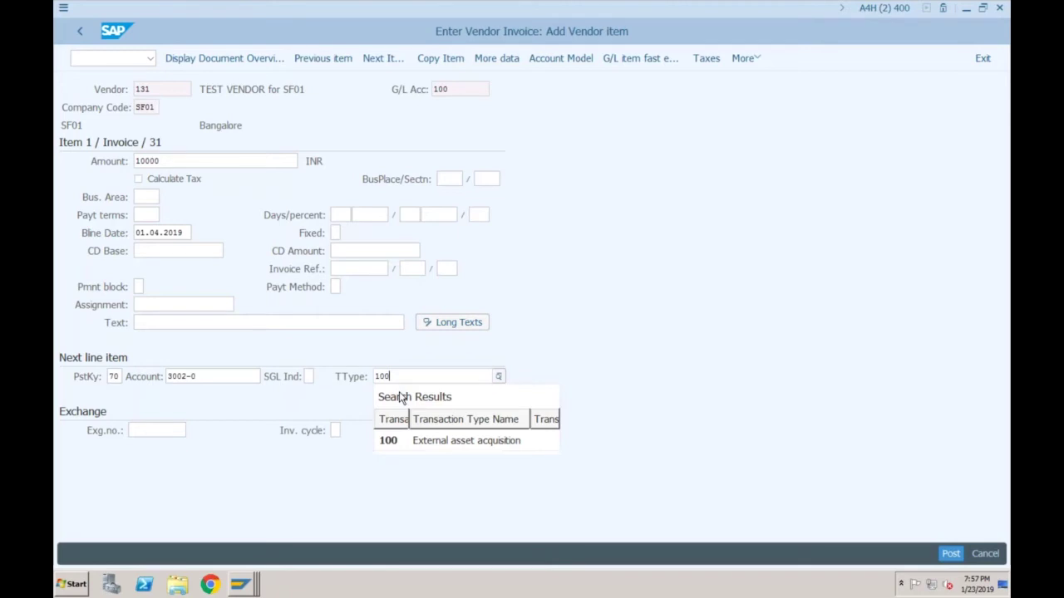
click(406, 439)
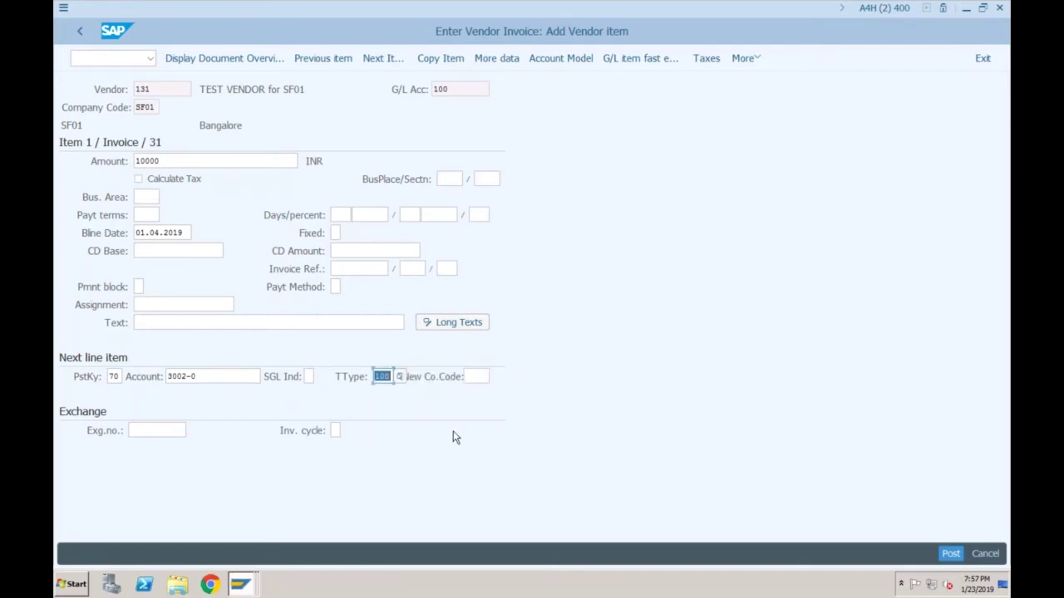
key(Return)
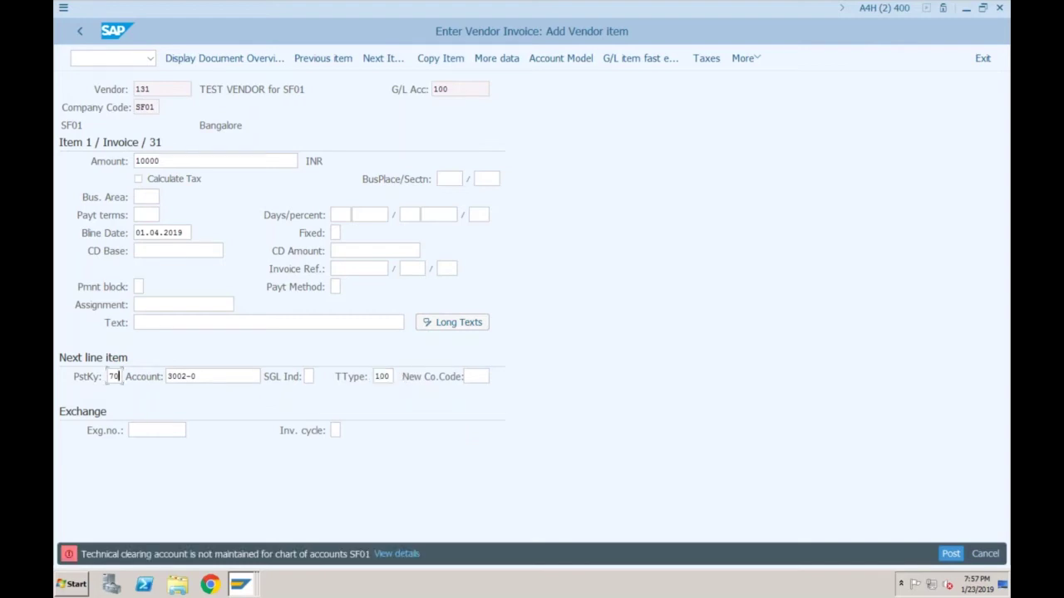
key(Return)
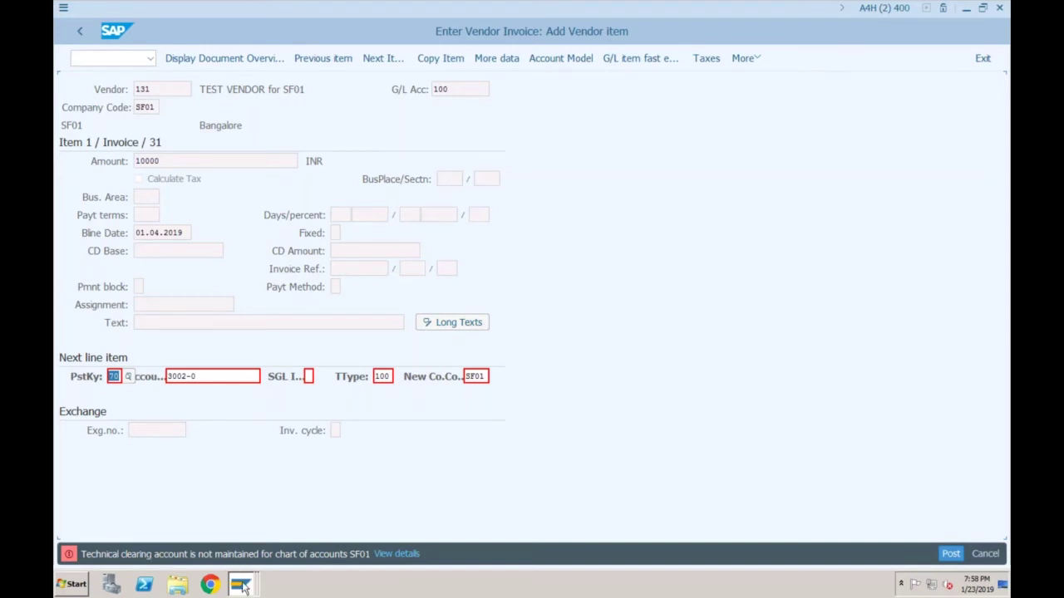
Switch to the SAP session showing the RAJABS00 job log and open transaction FS00 there.
click(242, 586)
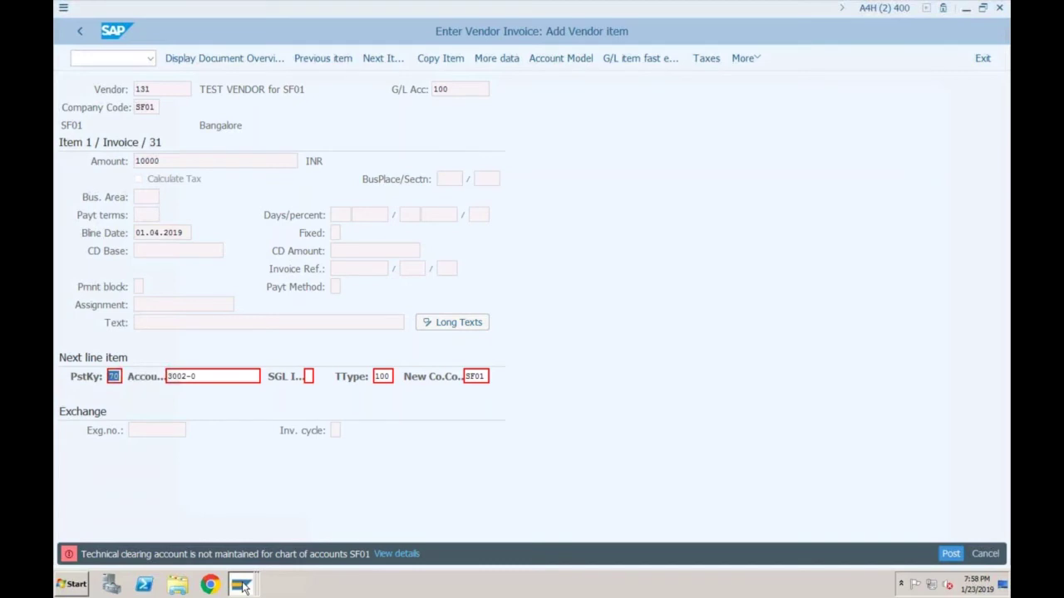
click(243, 586)
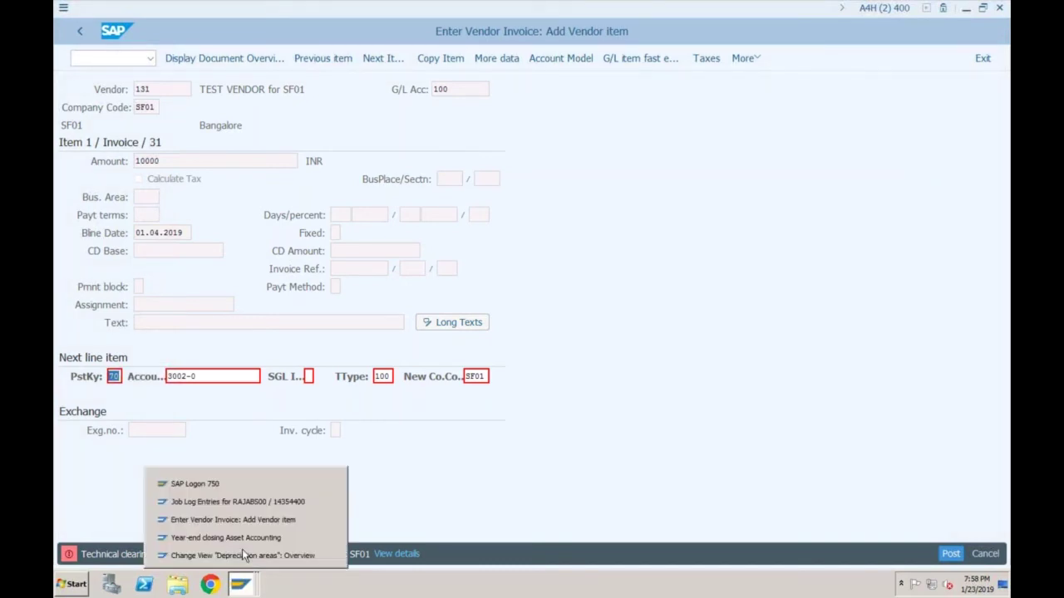
click(238, 501)
text(/nfs00)
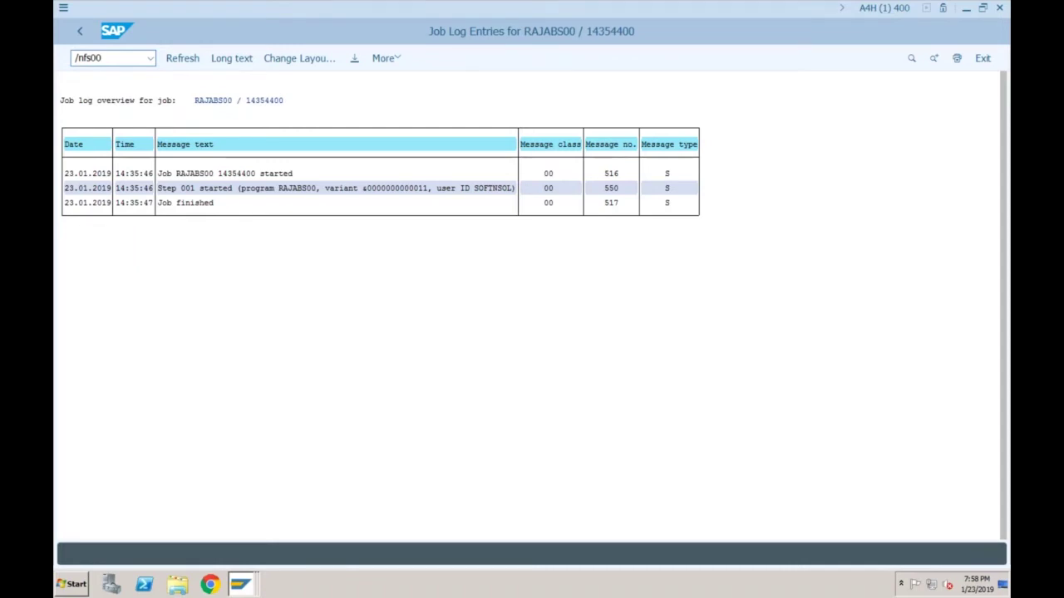
key(Return)
Start creating G/L account 201 in company code SF01.
text(2)
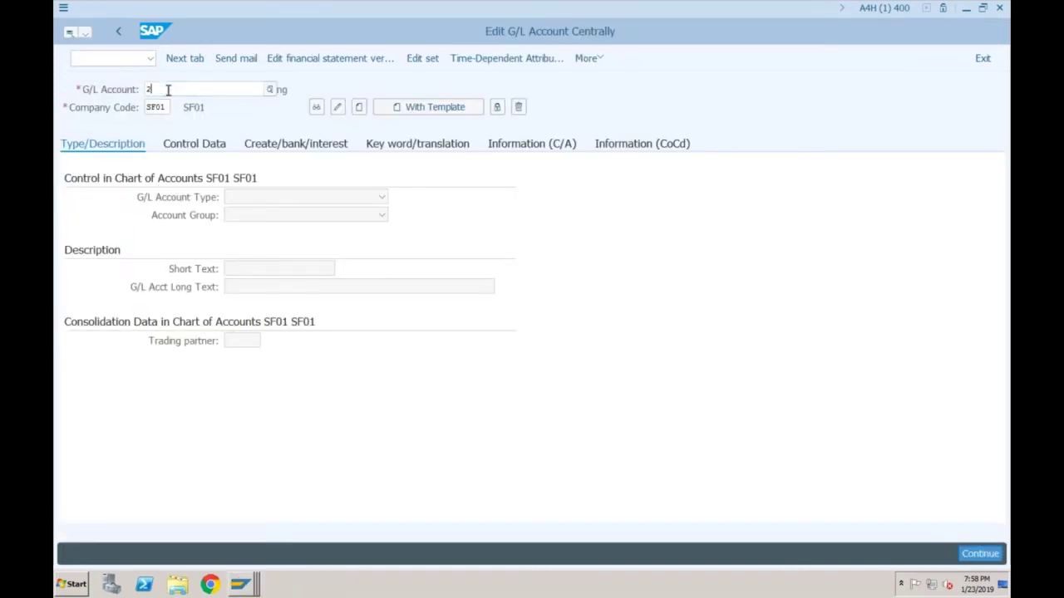
text(01)
key(Return)
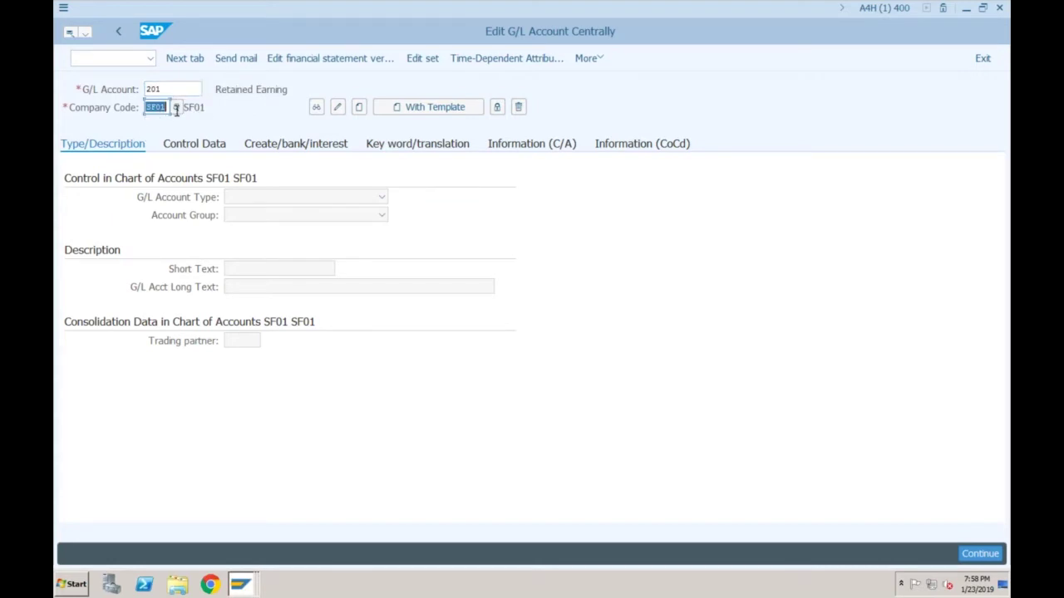
click(358, 107)
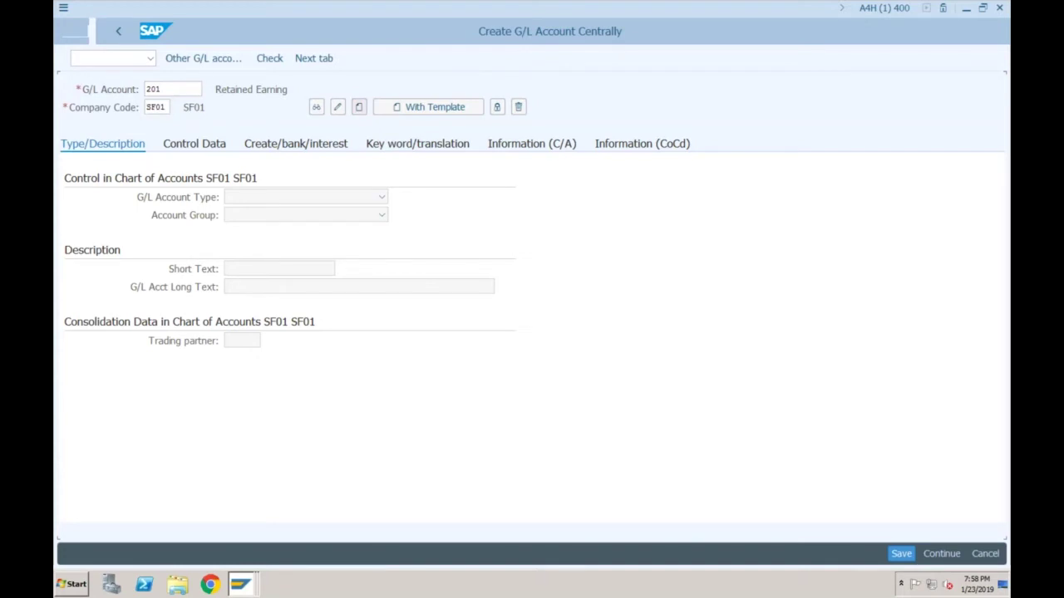
Set the new G/L account's type to Balance Sheet Account and its account group to BS Balance Sheet.
click(299, 197)
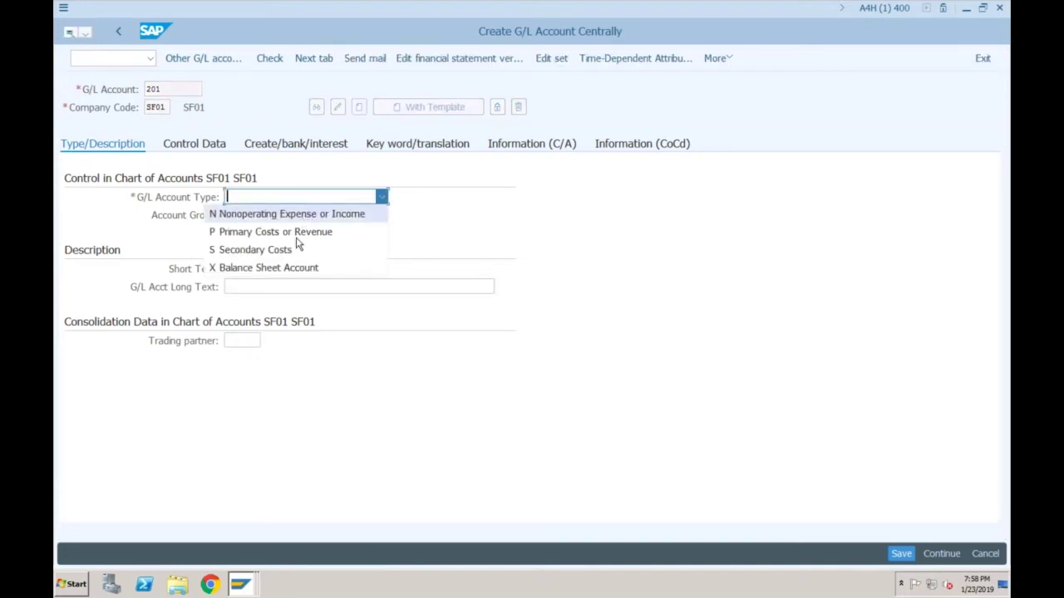
click(285, 267)
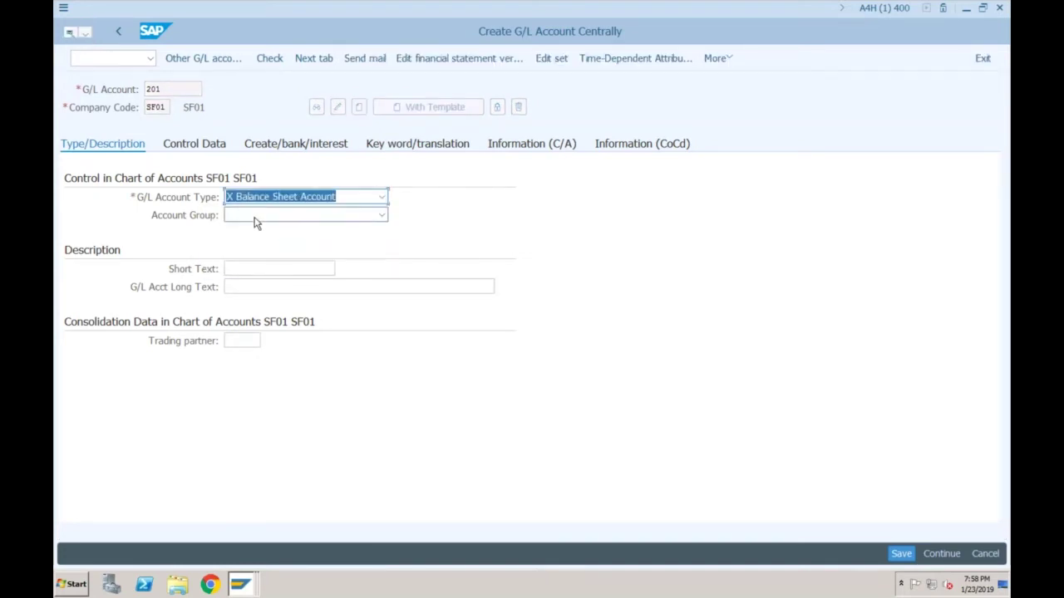
click(256, 215)
click(250, 229)
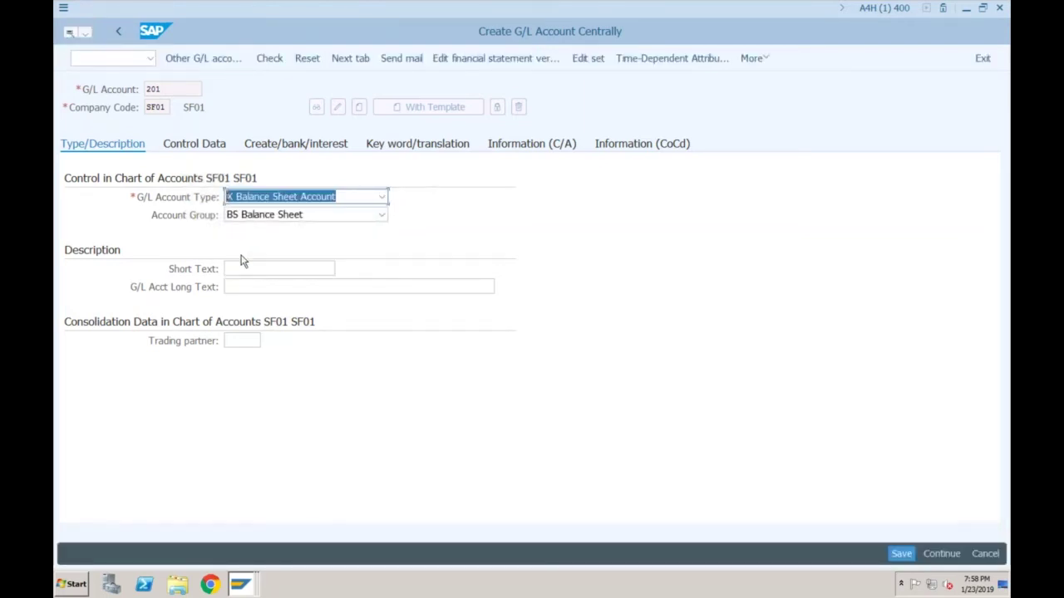
Describe the new G/L account with short text "Tech Clrg" and long text "Technical Clearning Account".
click(242, 266)
text(Tech Clrg)
key(Tab)
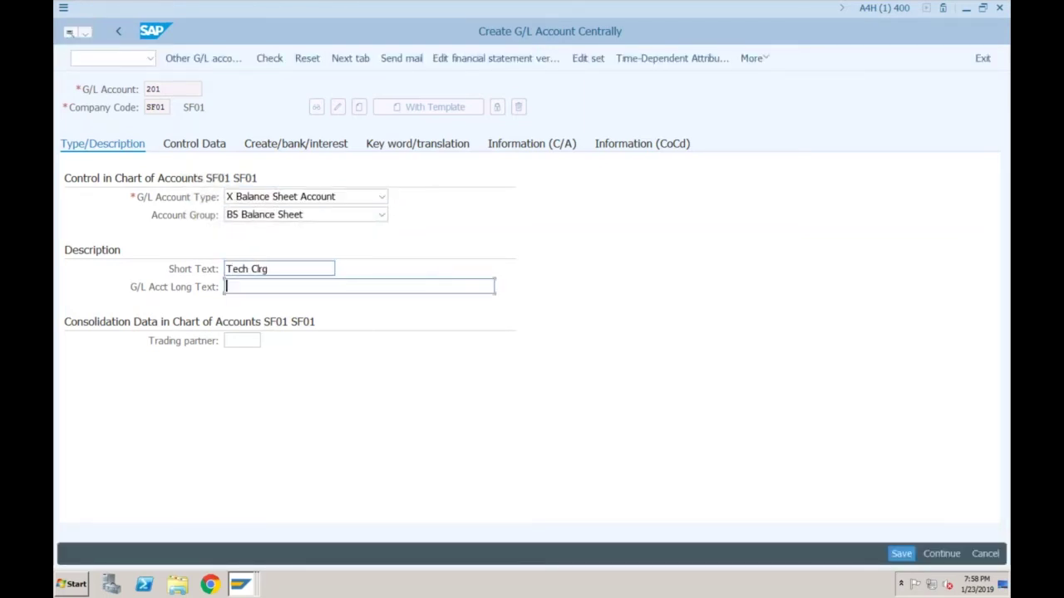
text(Technical Clearning Account)
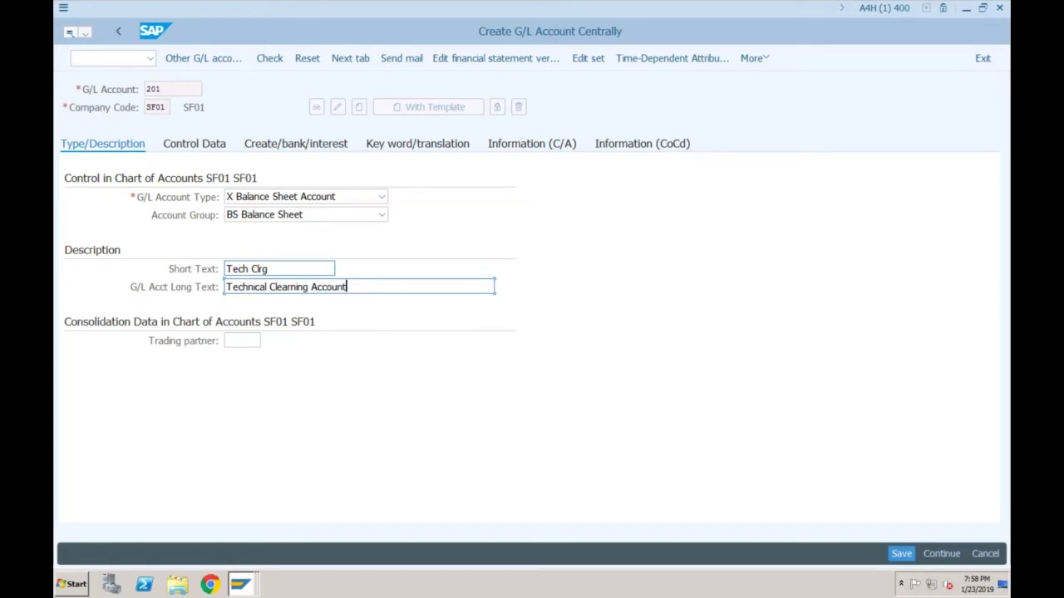
In the account's control data, make it a reconciliation account for account type Assets.
click(215, 150)
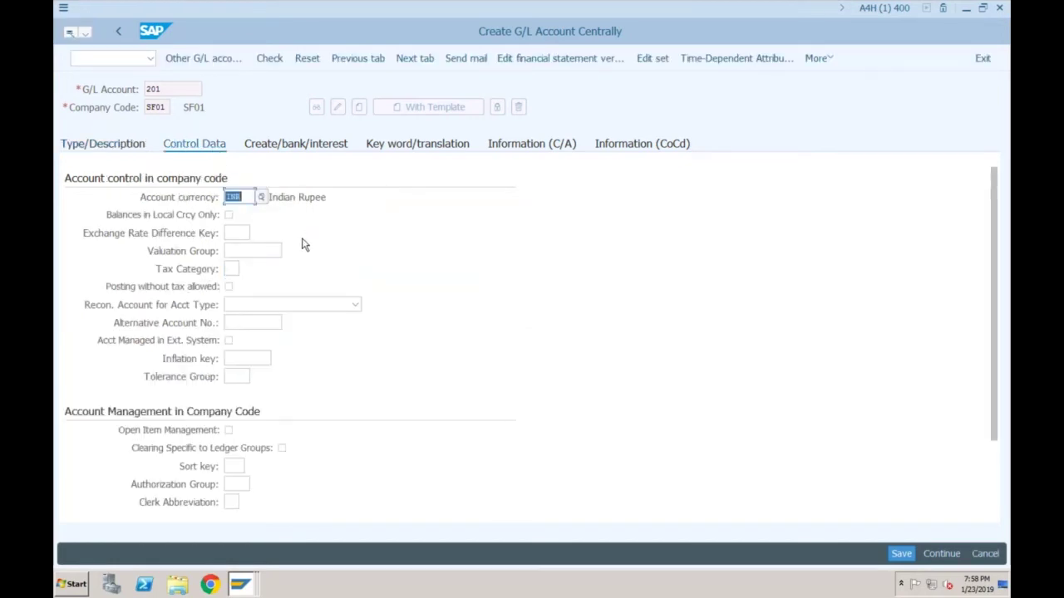
click(232, 308)
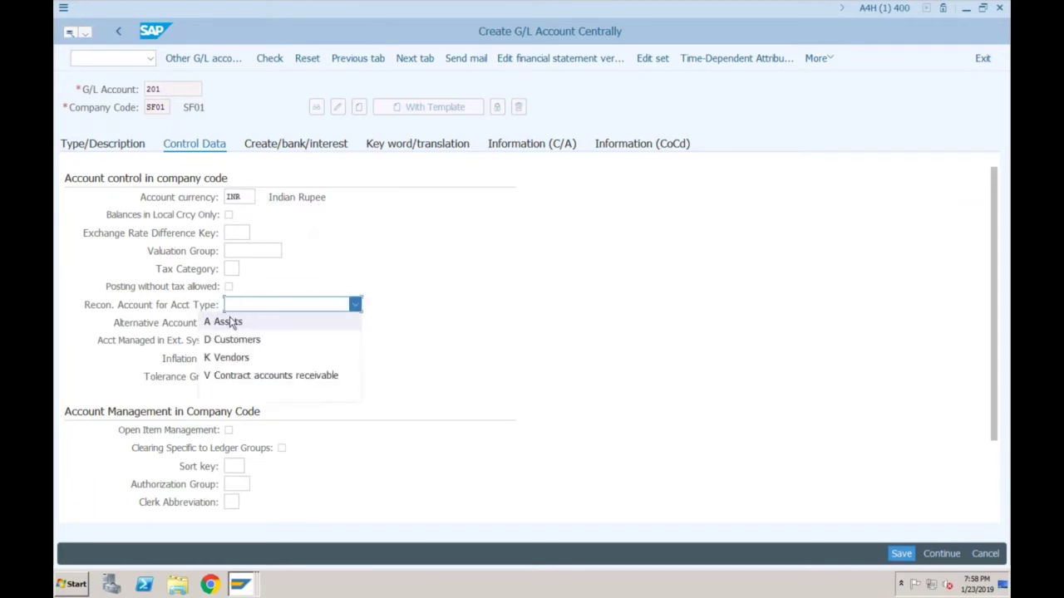
click(228, 322)
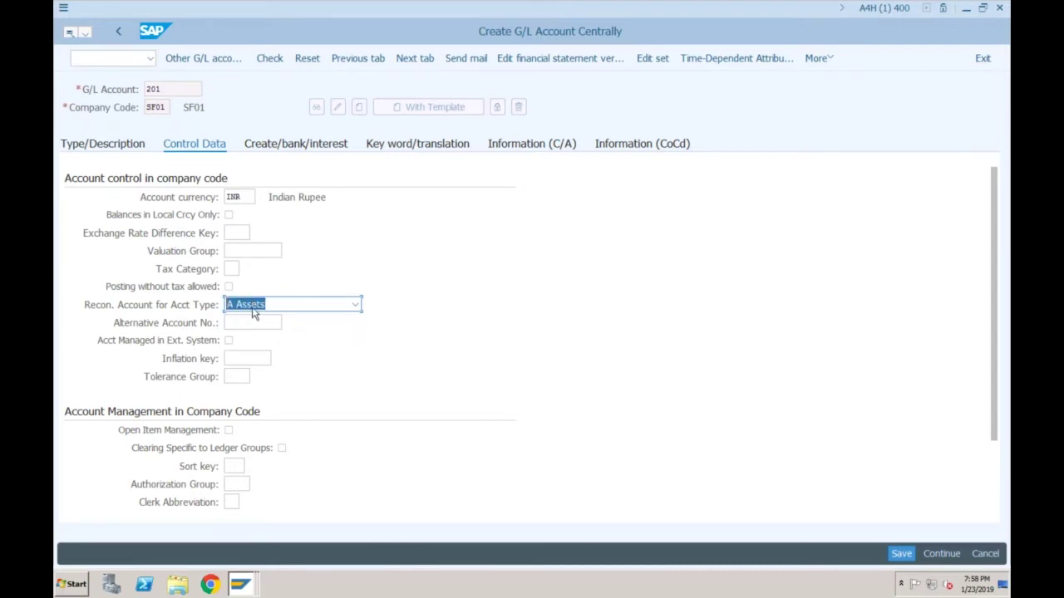
Assign field status group G007 (Asset accts w/o accumulated depreciatn) to the G/L account and save it.
click(292, 147)
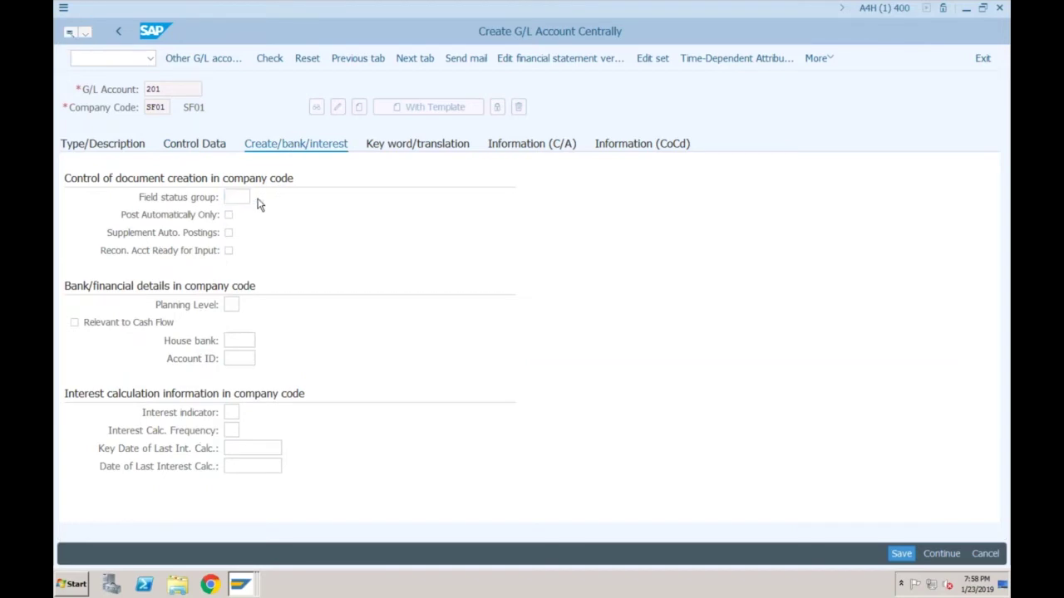
click(255, 199)
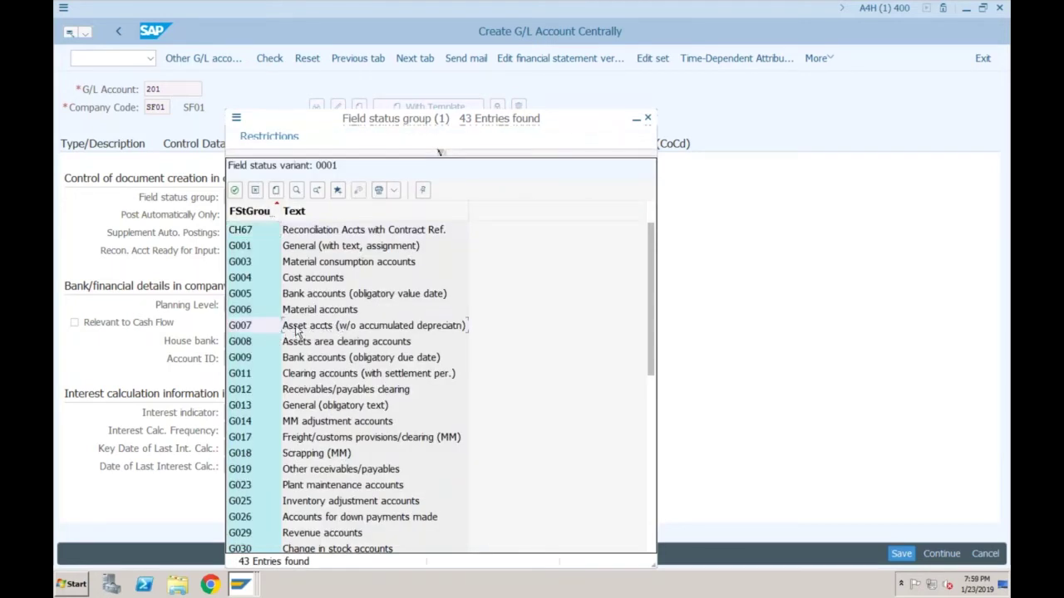
click(296, 331)
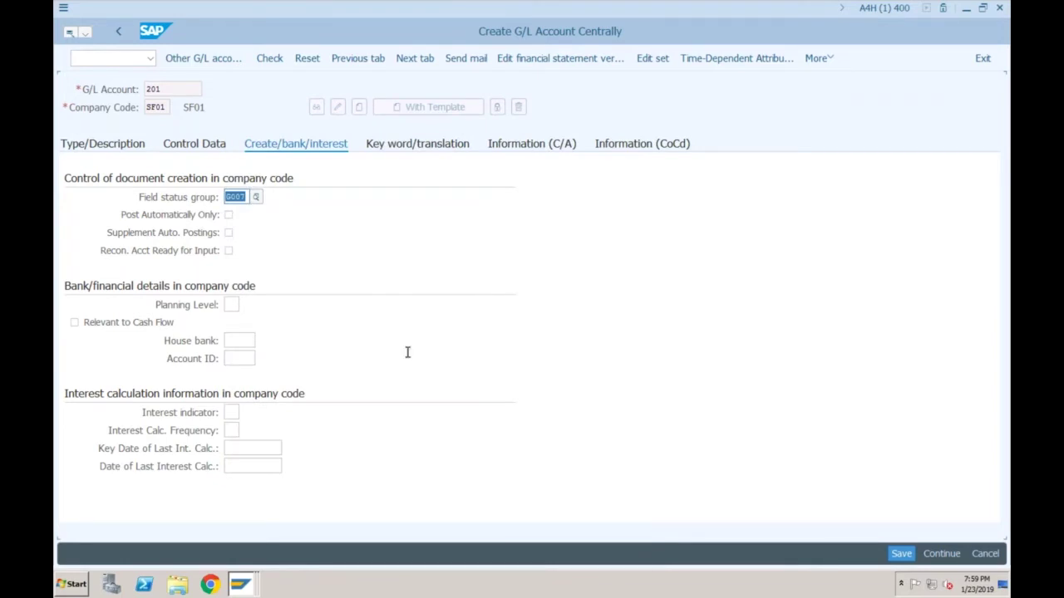
click(901, 554)
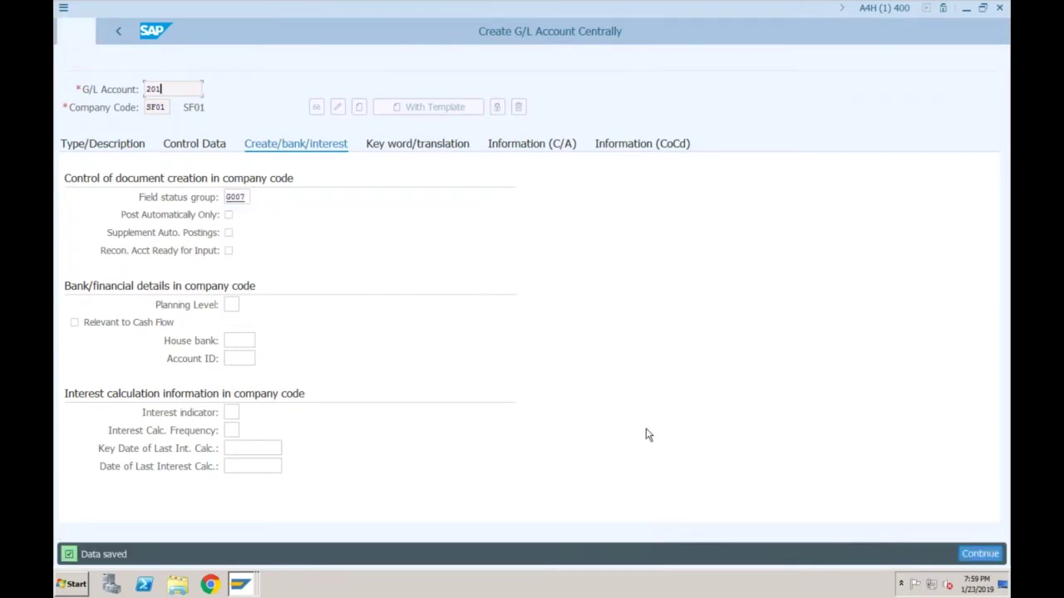
click(178, 88)
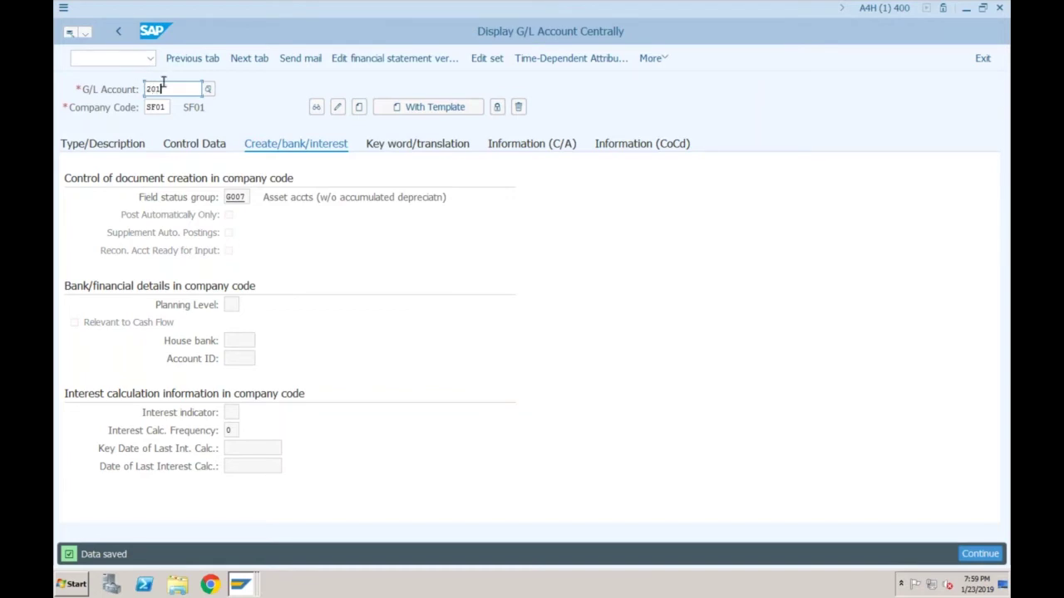
Open transaction SPRO and display the SAP Reference IMG.
click(113, 58)
text(/nsp)
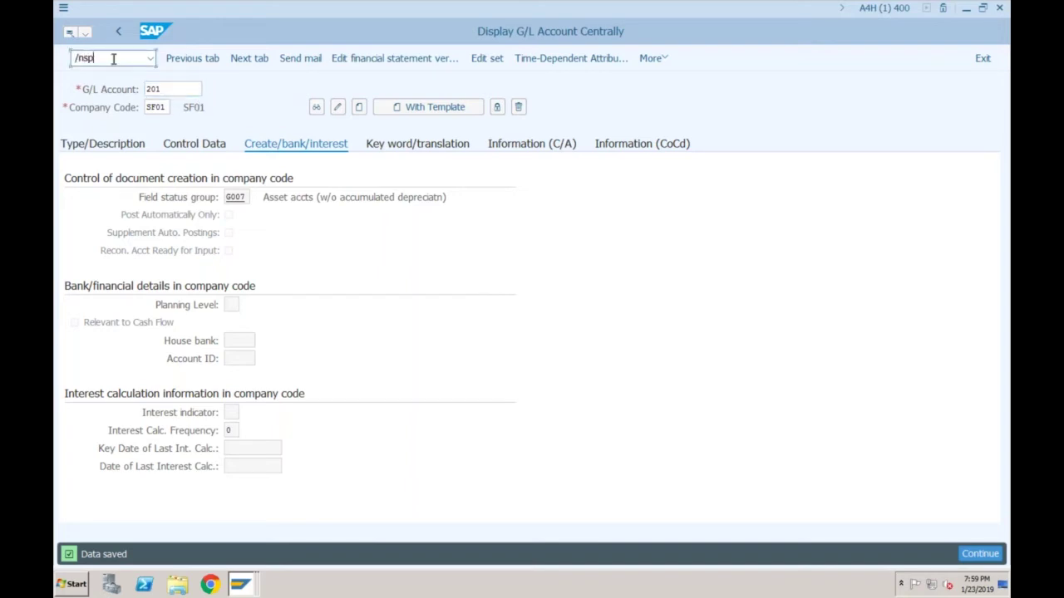
text(ro)
key(Return)
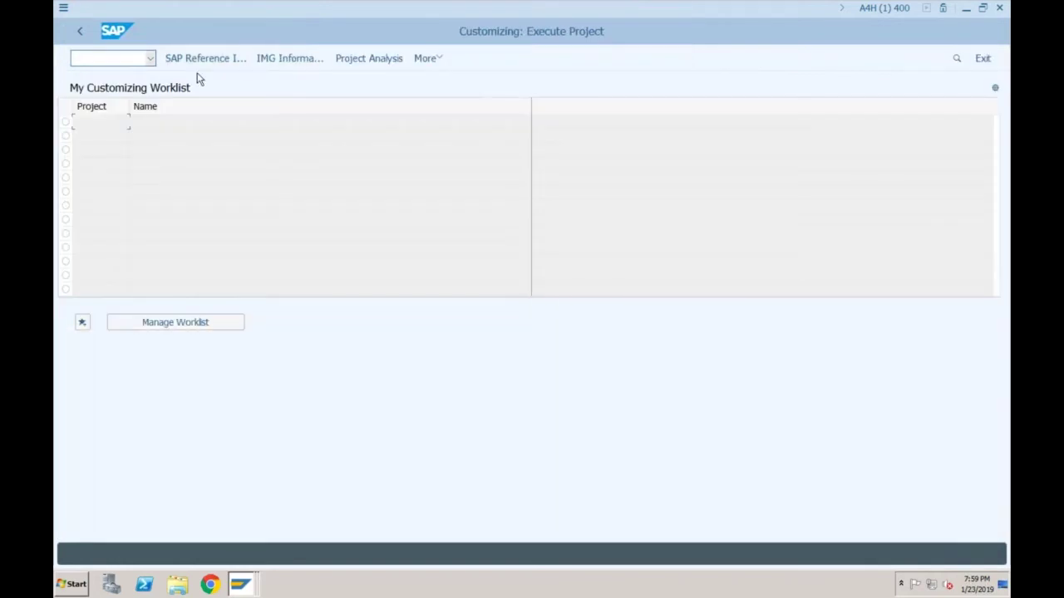
click(205, 58)
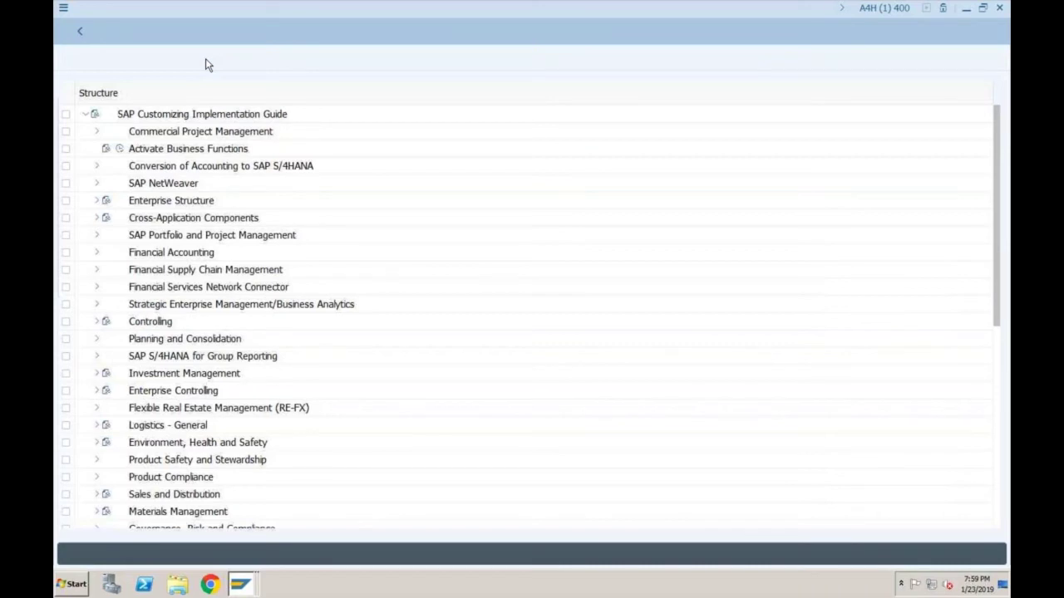
Under Asset Accounting's Integration with General Ledger Accounting, open the activity Define Technical Clearing Account for Integrated Asset Acquisition.
click(97, 254)
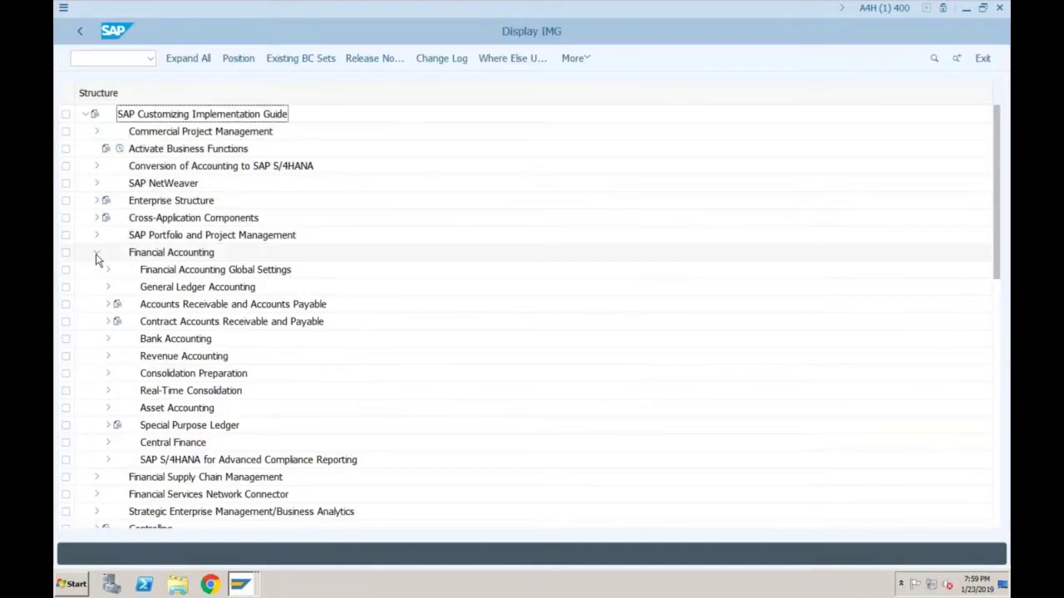
click(108, 408)
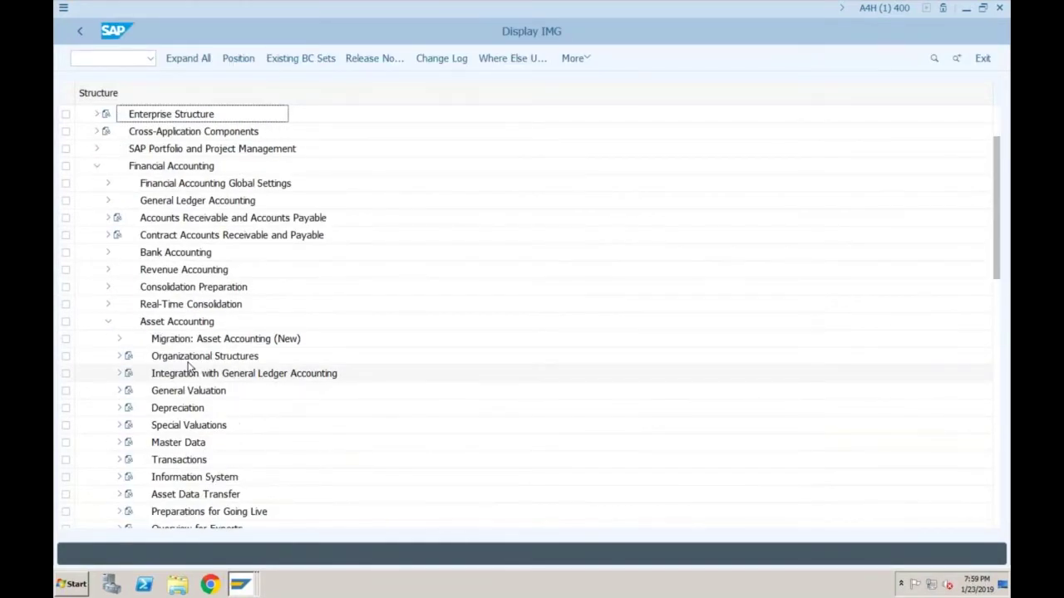
click(188, 370)
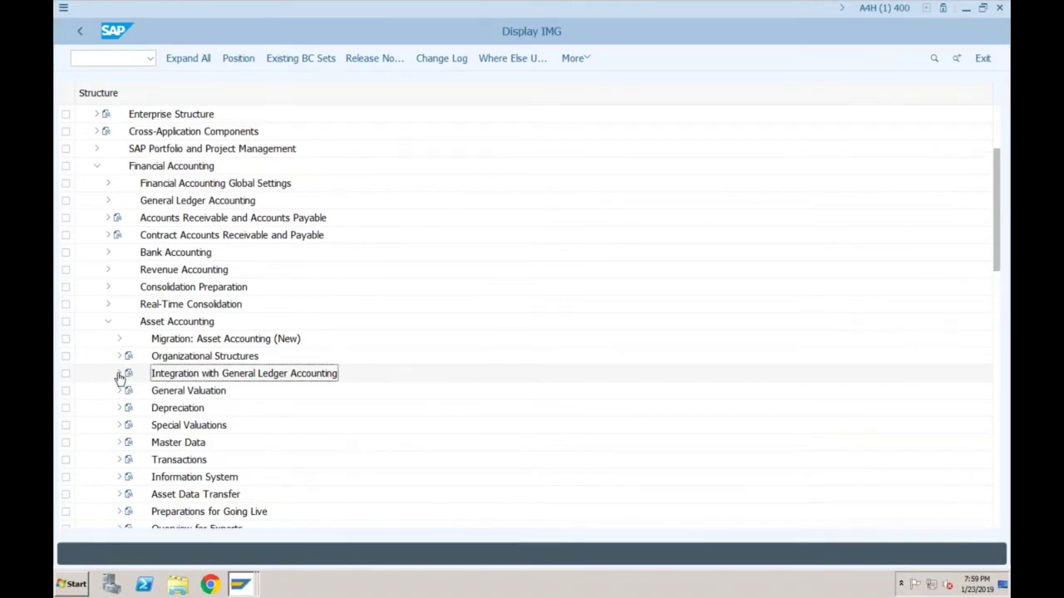
click(118, 374)
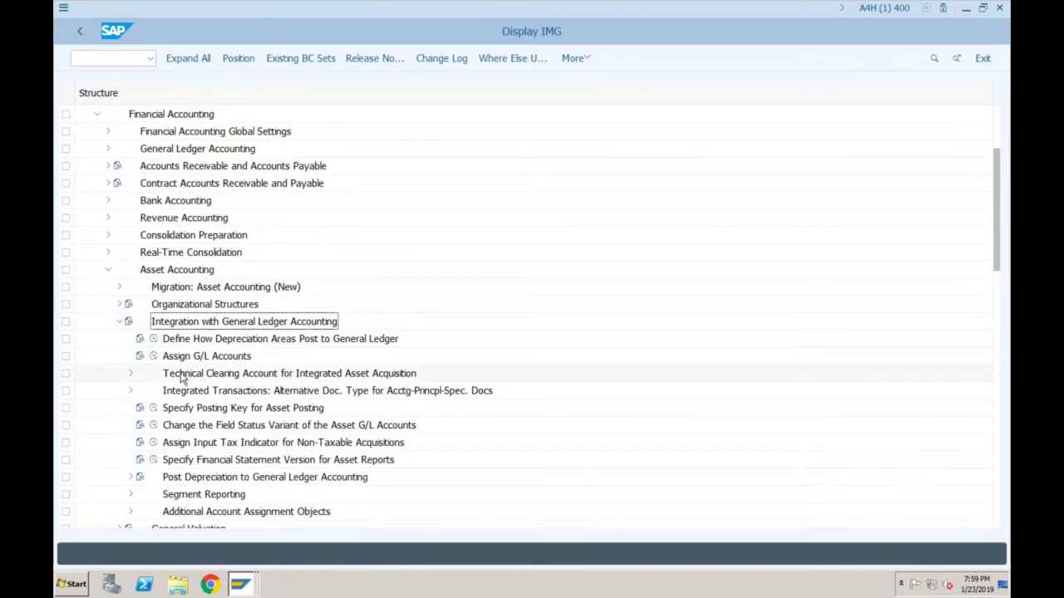
click(216, 375)
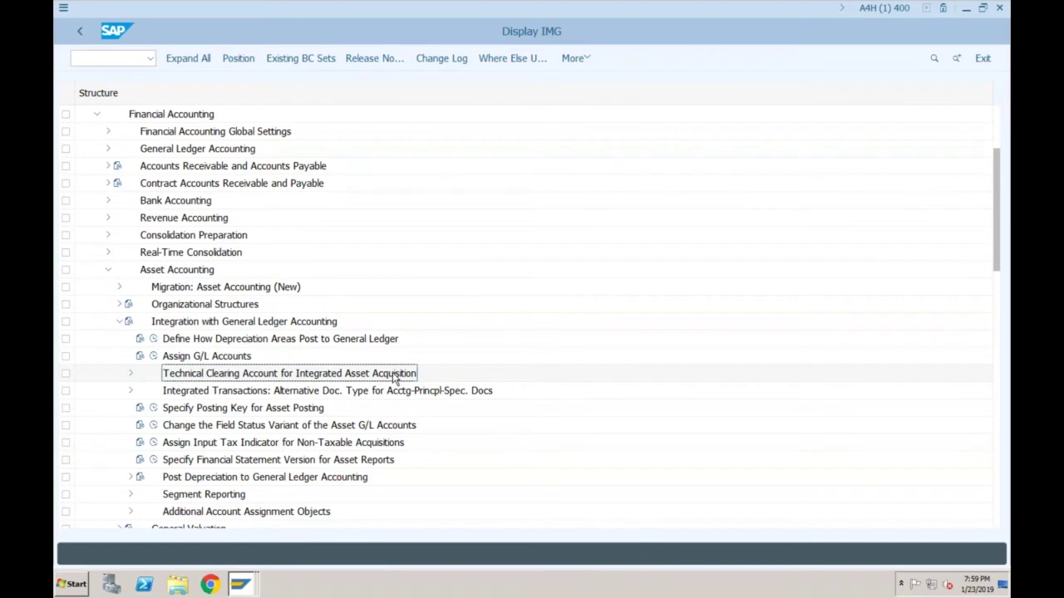
click(130, 376)
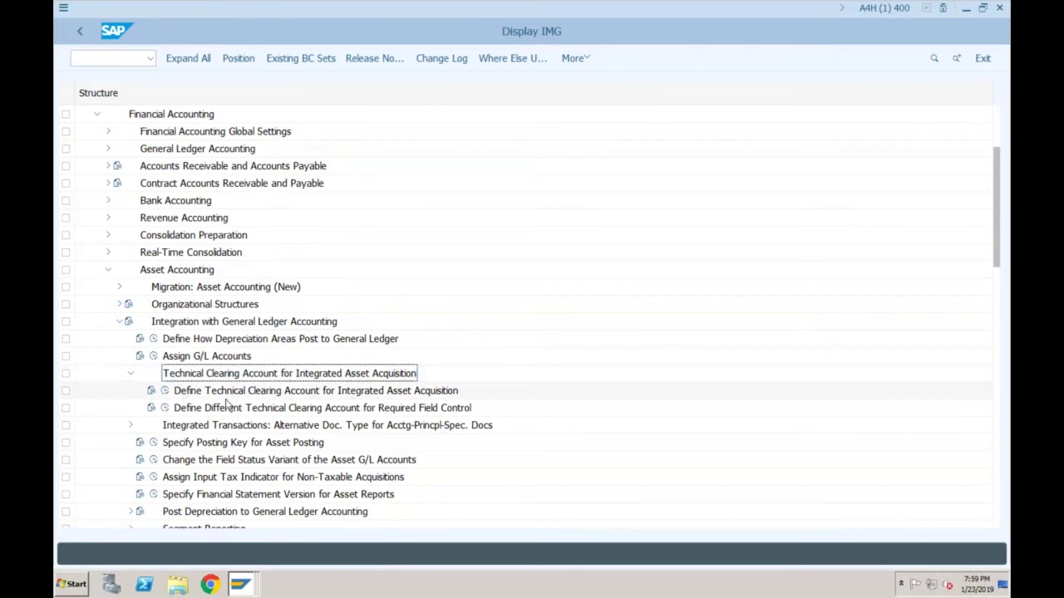
click(166, 392)
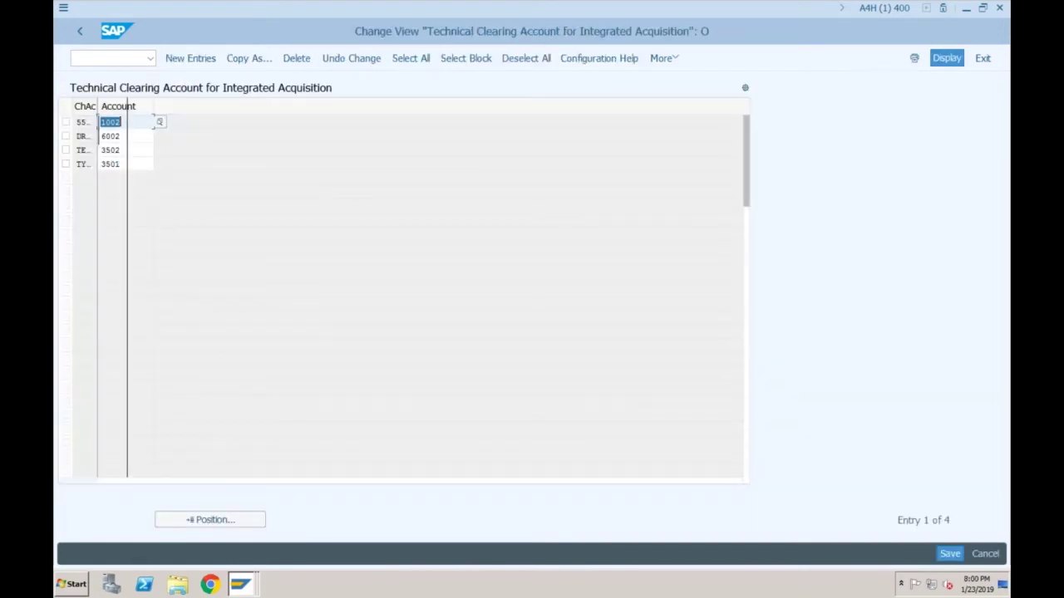
Add a new entry assigning technical clearing account 201 to chart of accounts SF01 and save it with the customizing request.
click(148, 136)
click(148, 150)
click(147, 164)
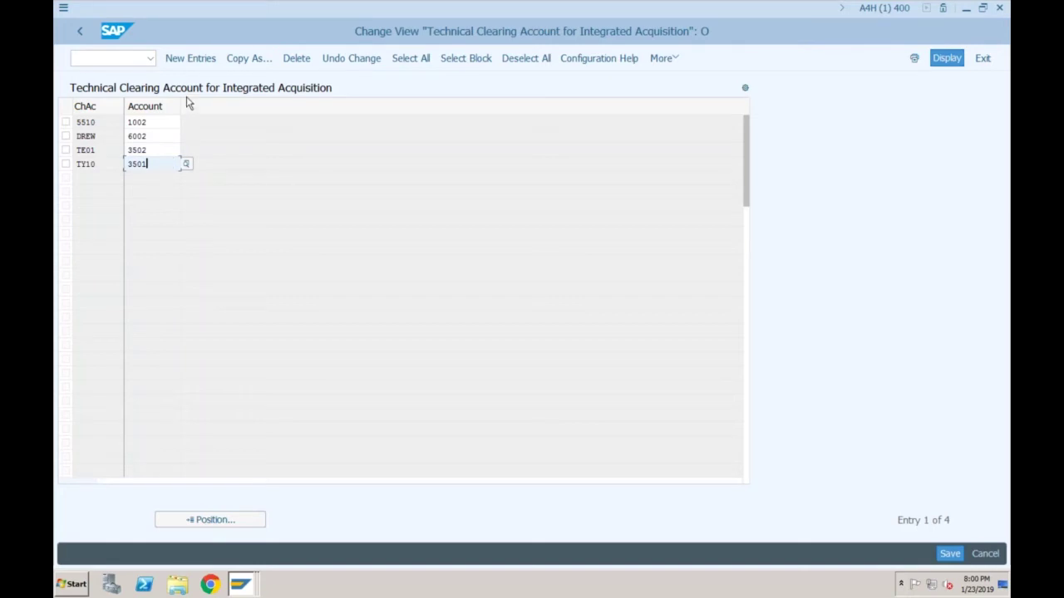
click(185, 65)
click(180, 60)
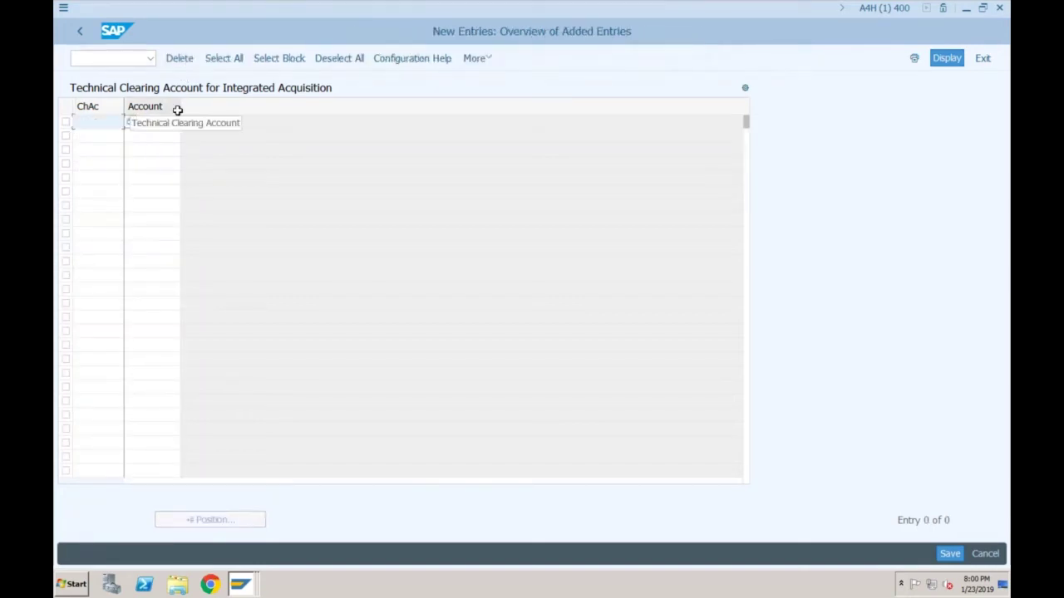
text(SF01)
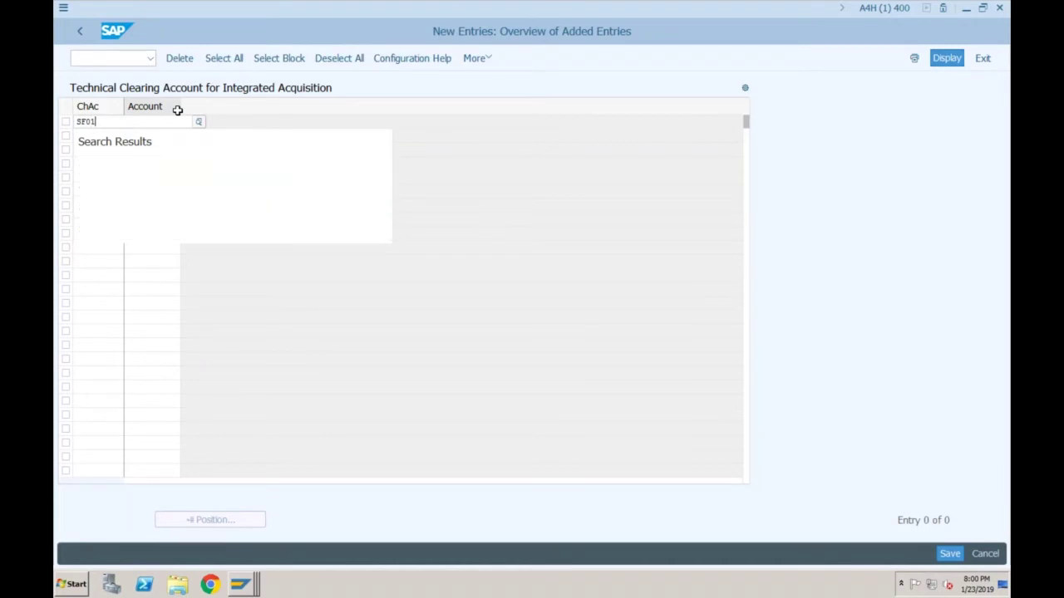
key(Tab)
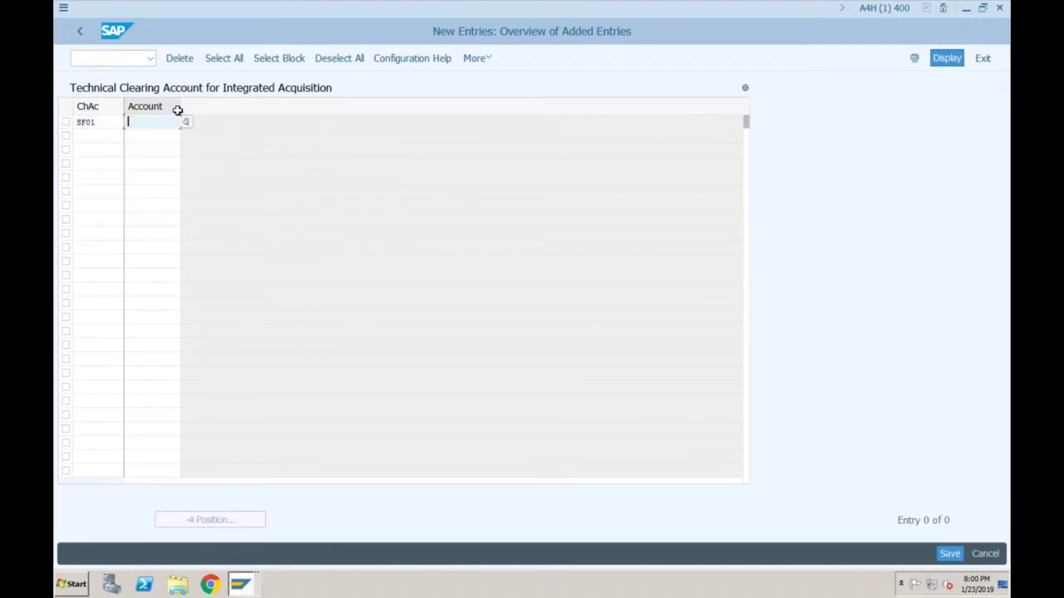
text(20)
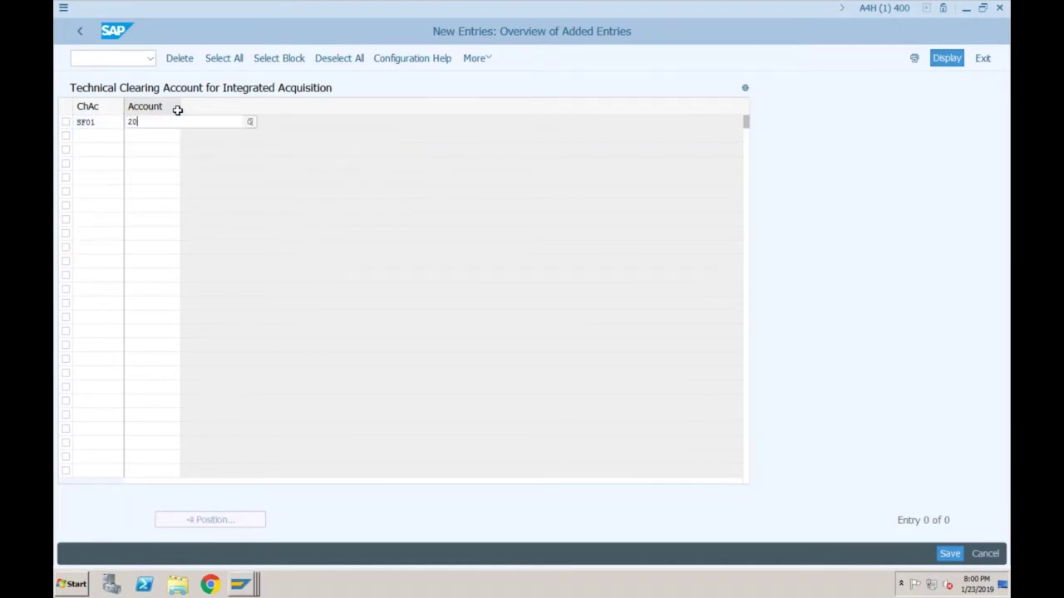
text(1)
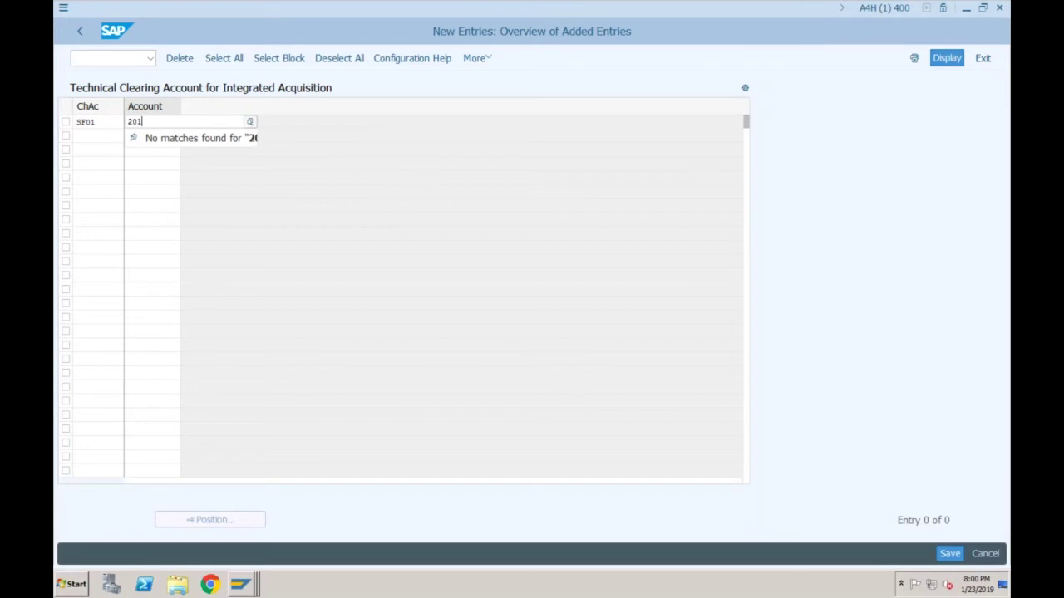
key(Return)
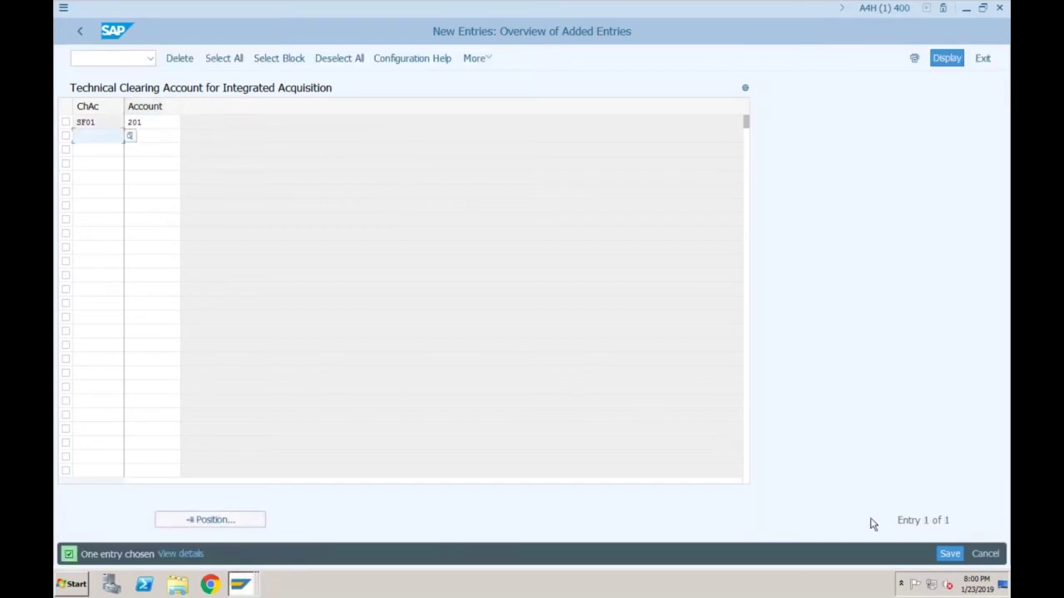
click(949, 554)
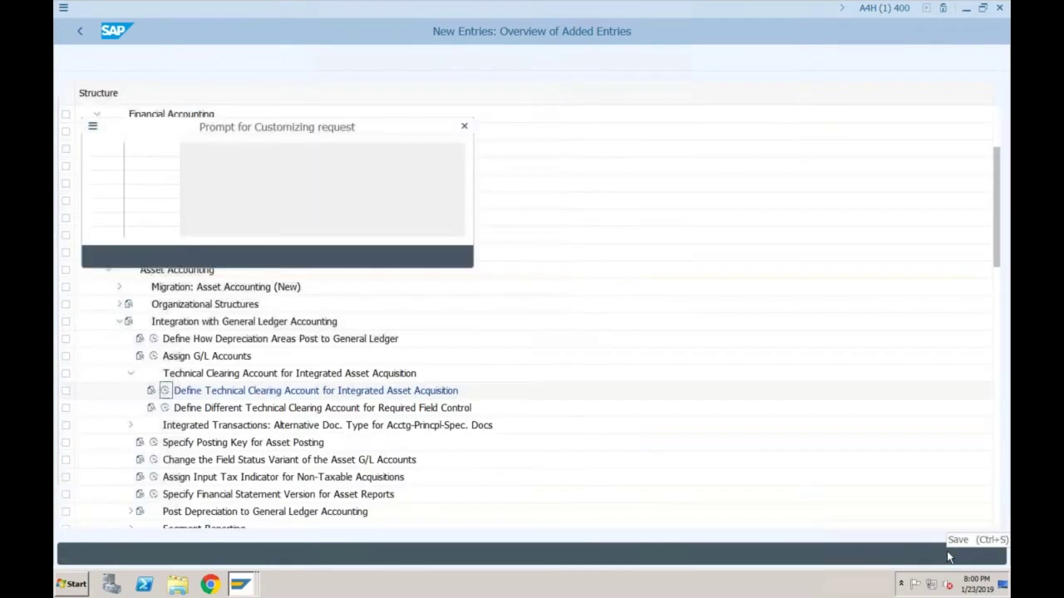
click(275, 257)
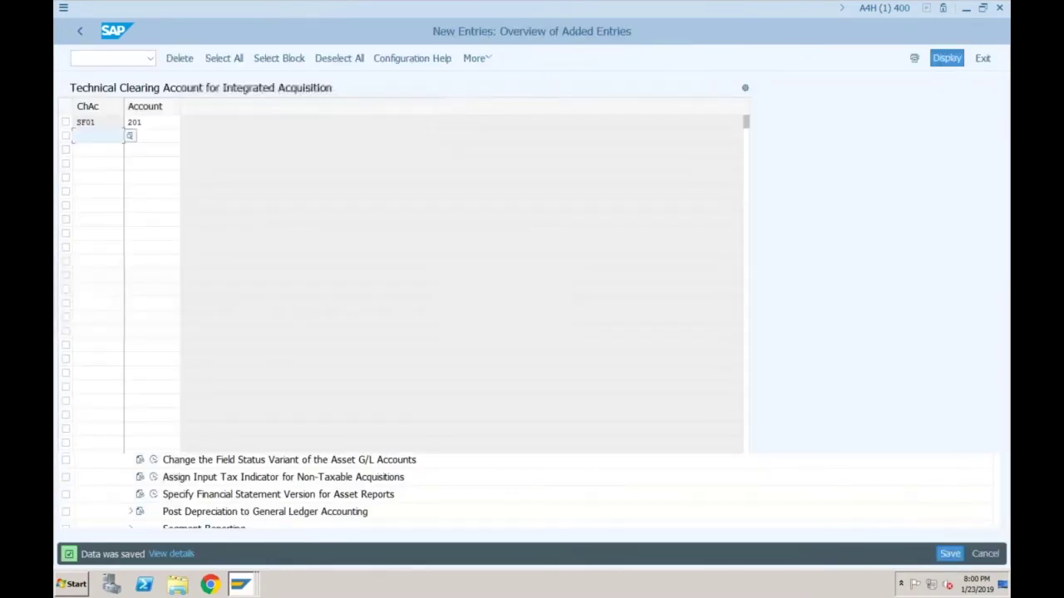
Switch to the SAP session with the vendor invoice entry and restart the acquisition there with transaction F-90.
click(242, 587)
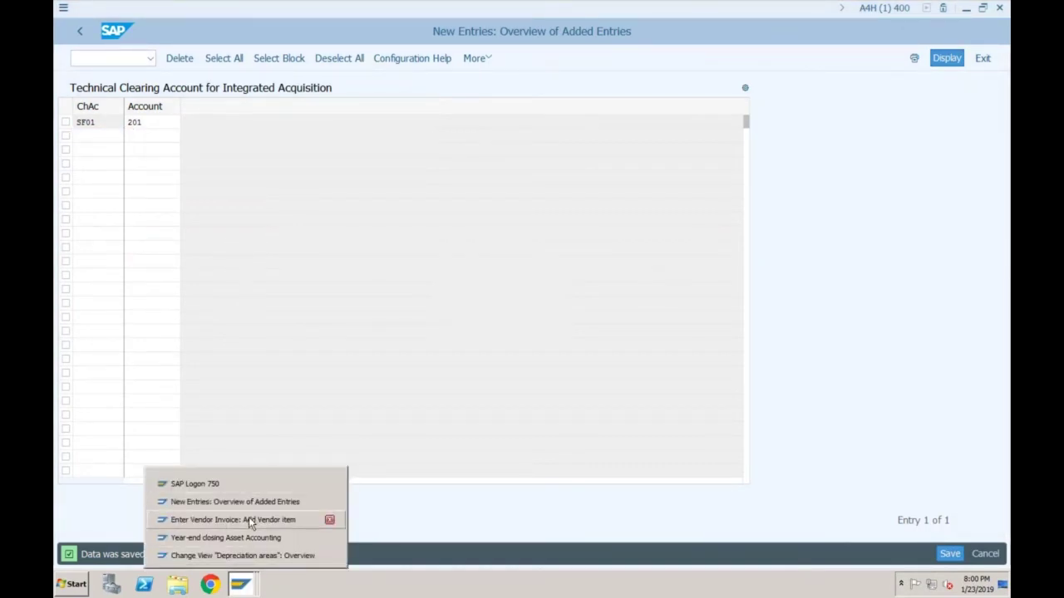
click(249, 518)
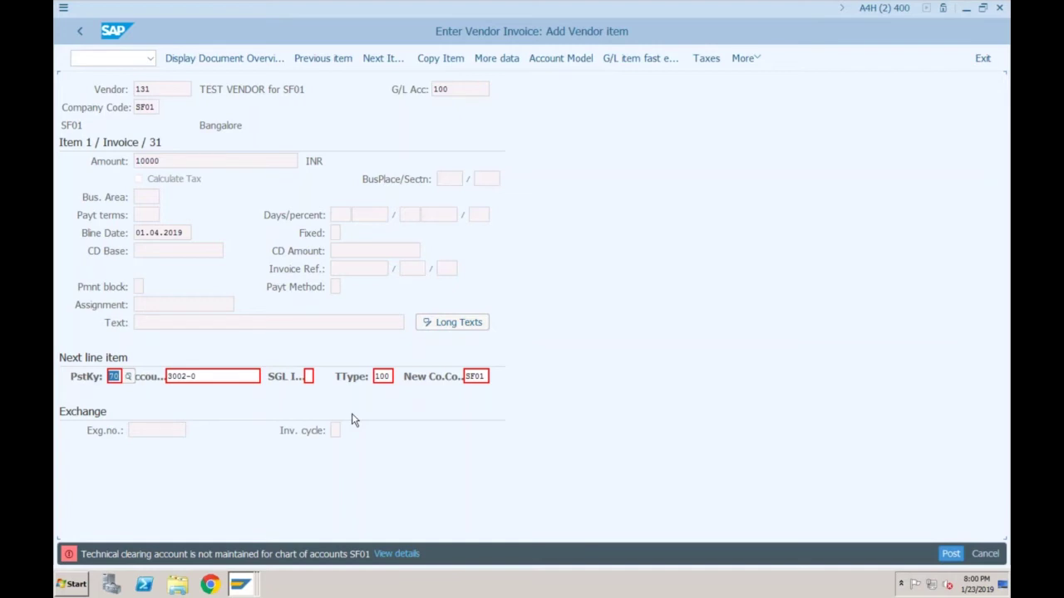
click(258, 377)
click(114, 376)
click(116, 58)
text(/nf-90)
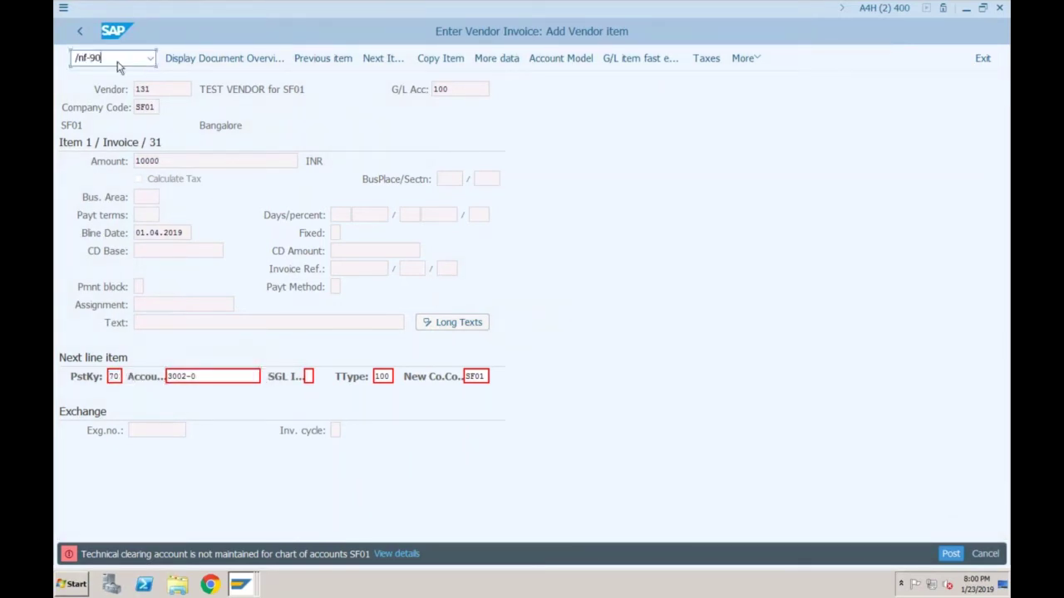
key(Return)
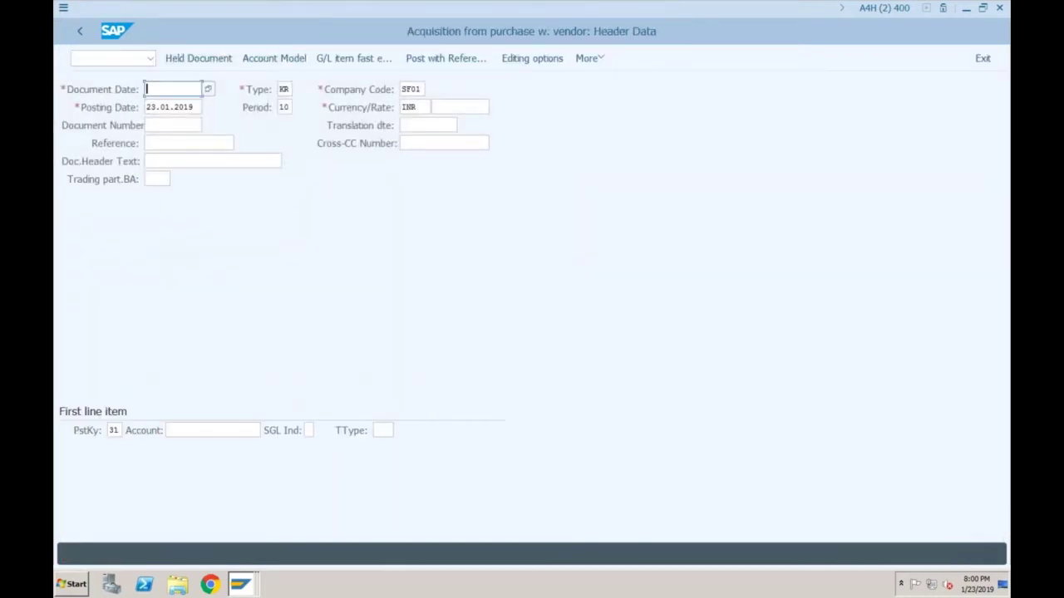
Set both the document date and the posting date of the vendor acquisition to 01042019.
text(01042019)
key(Tab)
key(Tab)
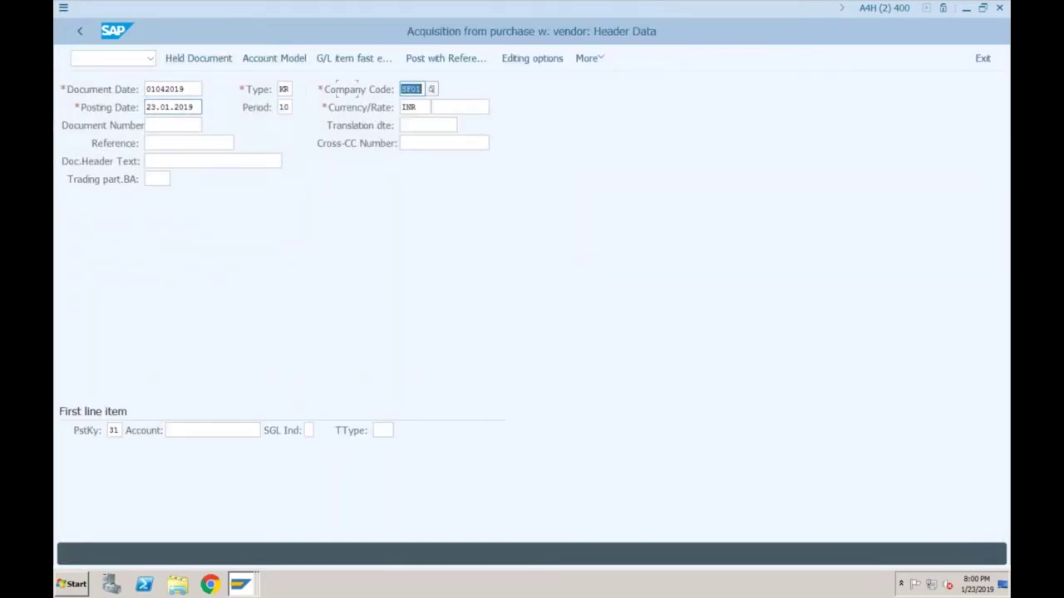
click(170, 108)
key(ctrl+a)
key(BackSpace)
click(159, 123)
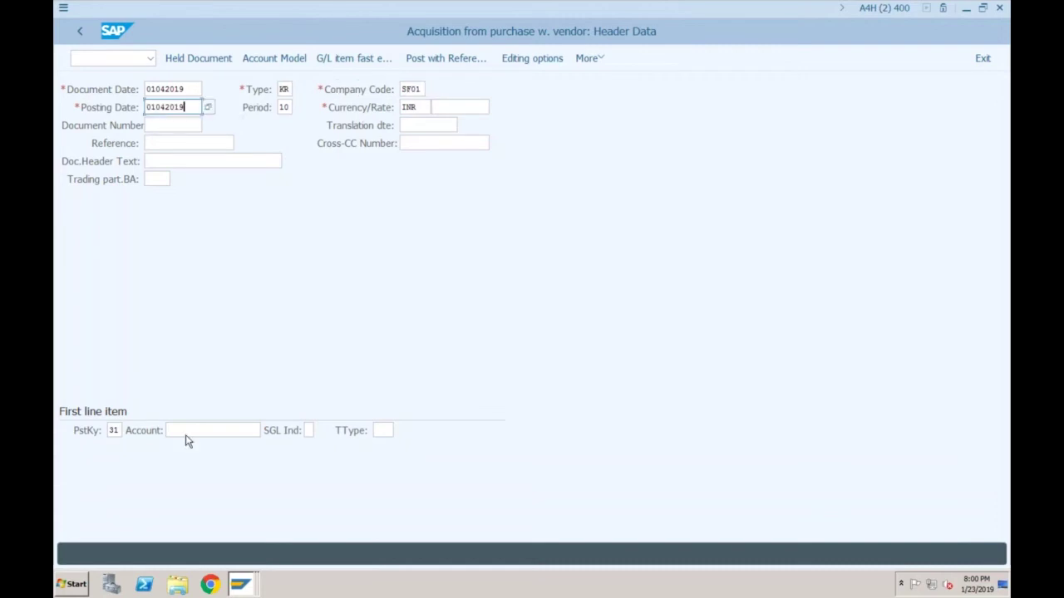
Enter the SF01 test vendor's account number for the first line item with posting key 31 and confirm the header data.
click(187, 432)
click(186, 466)
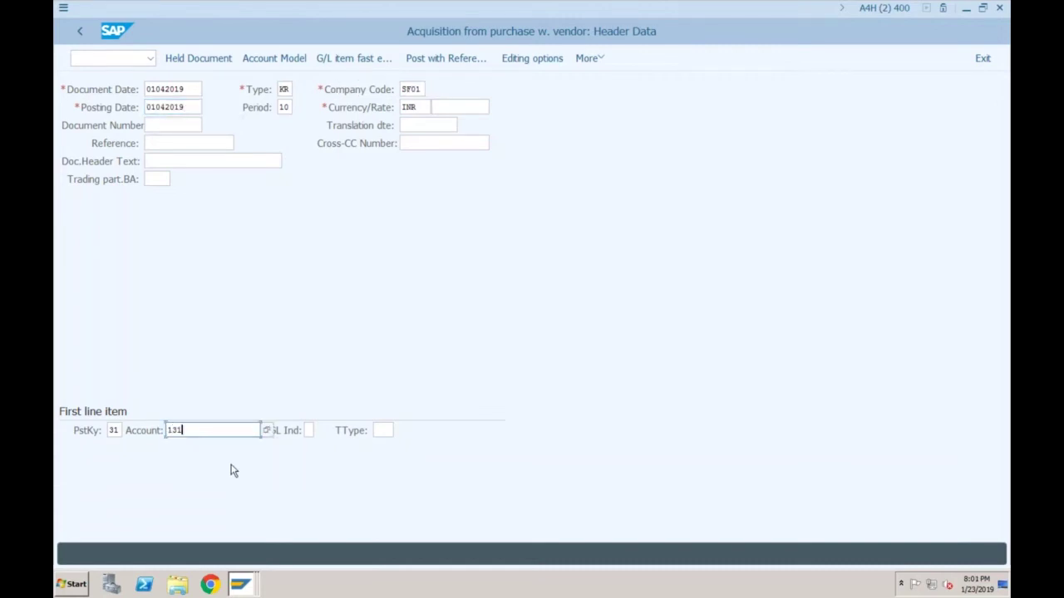
key(Return)
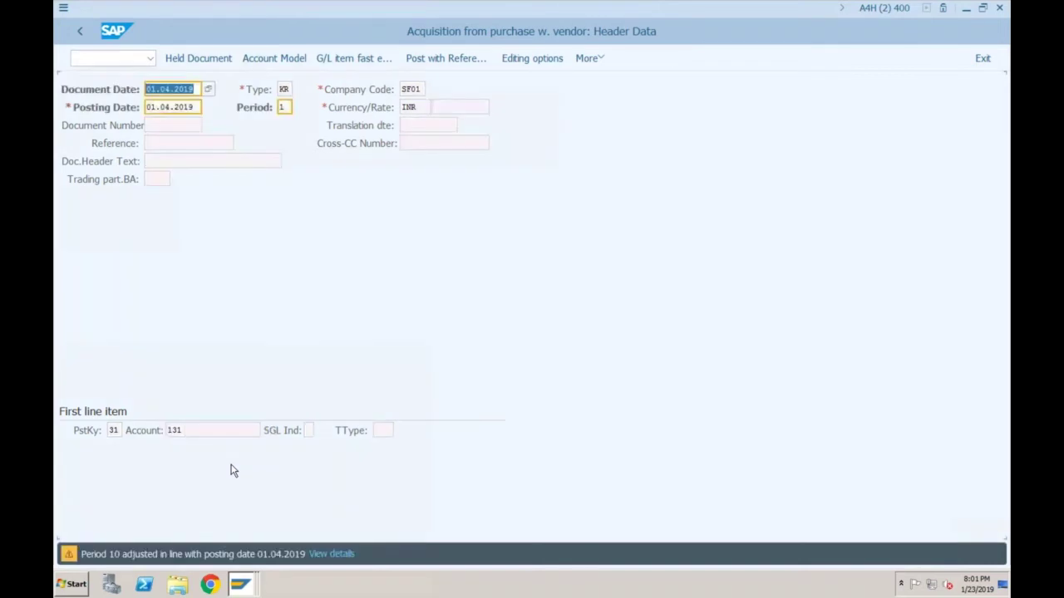
key(Return)
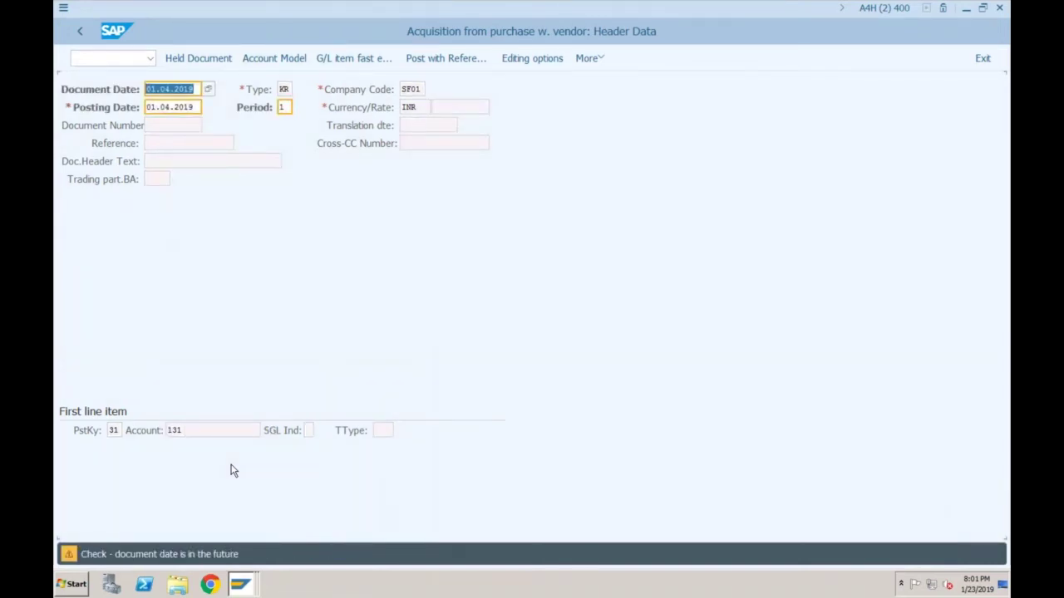
key(Return)
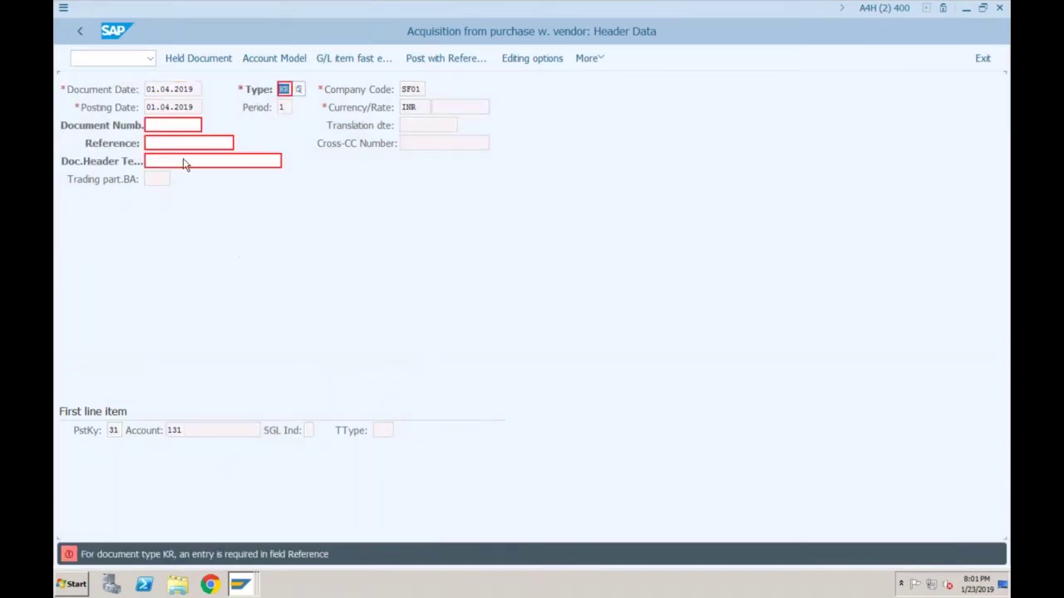
Enter Test1 as the document reference and continue to the vendor item.
click(163, 144)
click(163, 160)
key(Return)
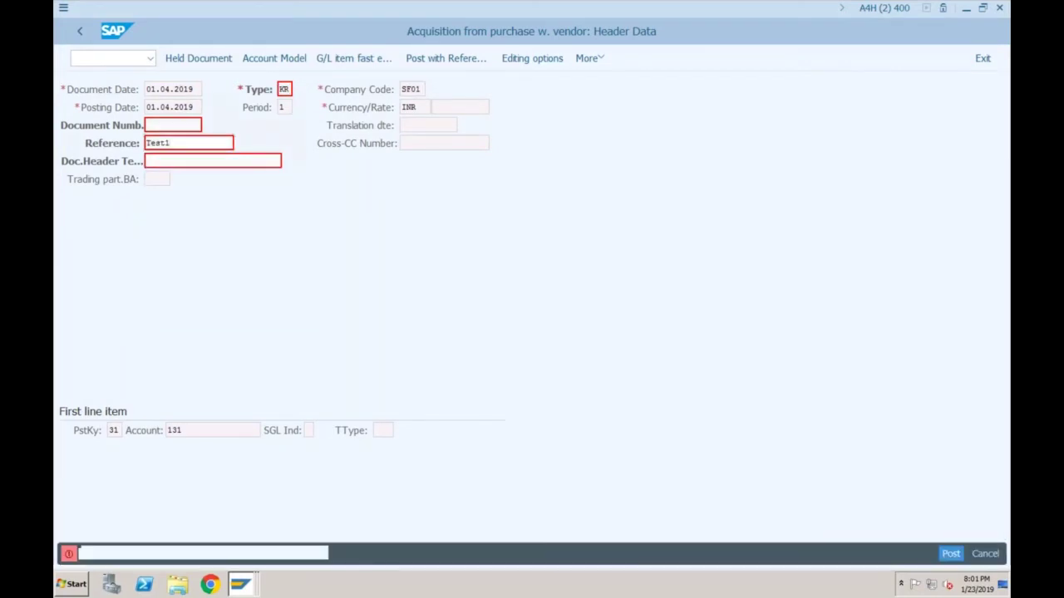
key(Down)
key(Down)
key(Return)
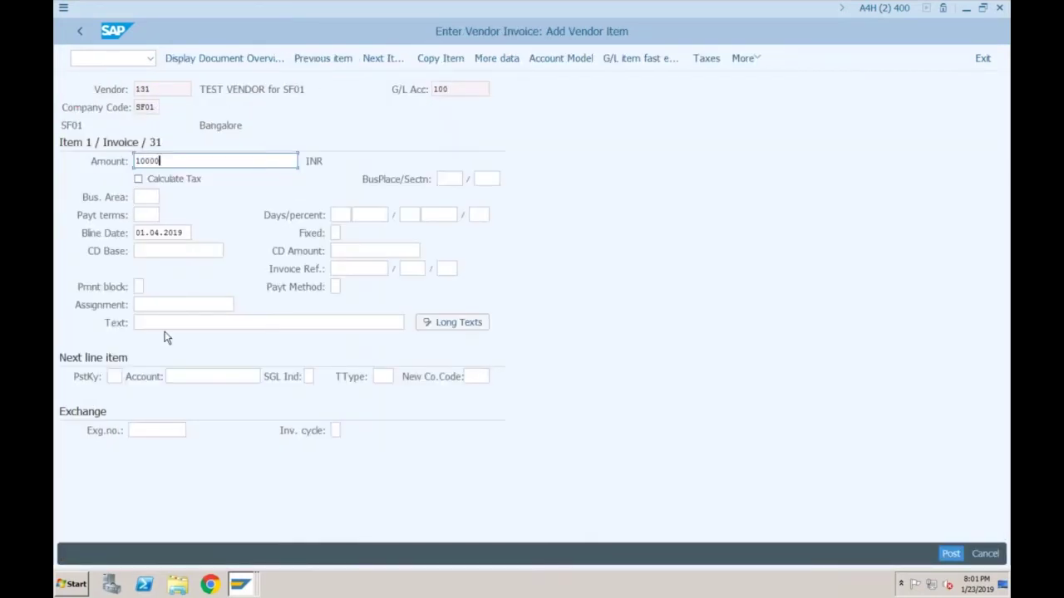
Set the vendor item amount to 10000 and add a line item with posting key 70, asset 3002-0 and transaction type 100.
click(114, 376)
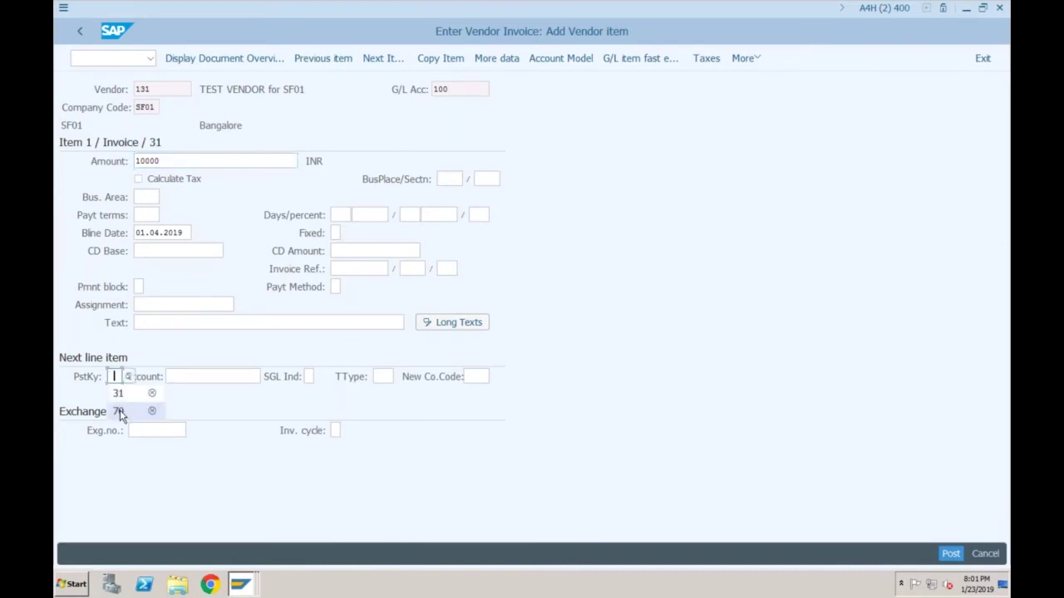
click(118, 411)
click(188, 379)
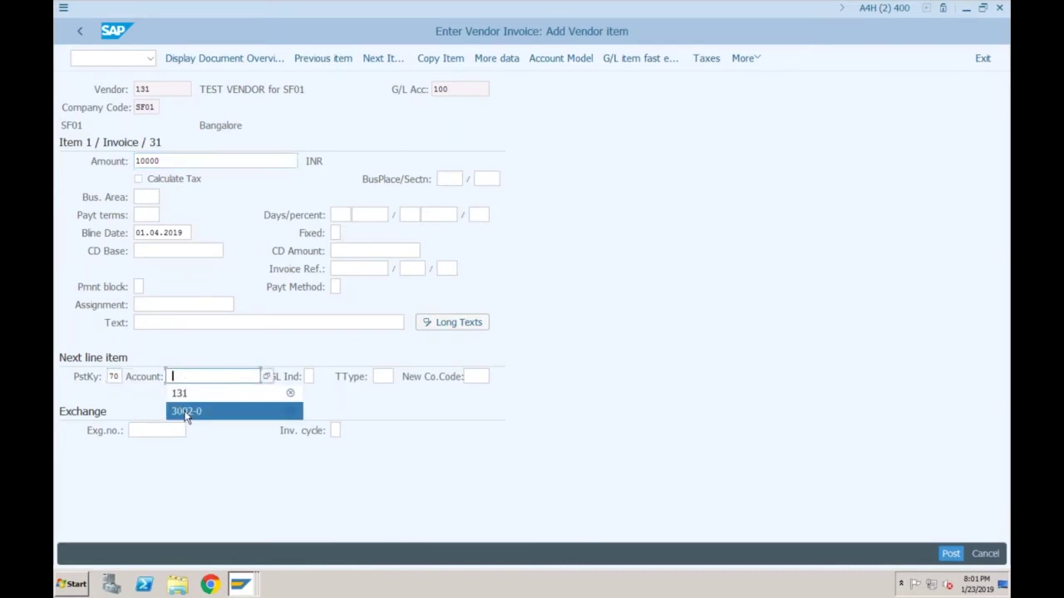
click(196, 410)
click(385, 380)
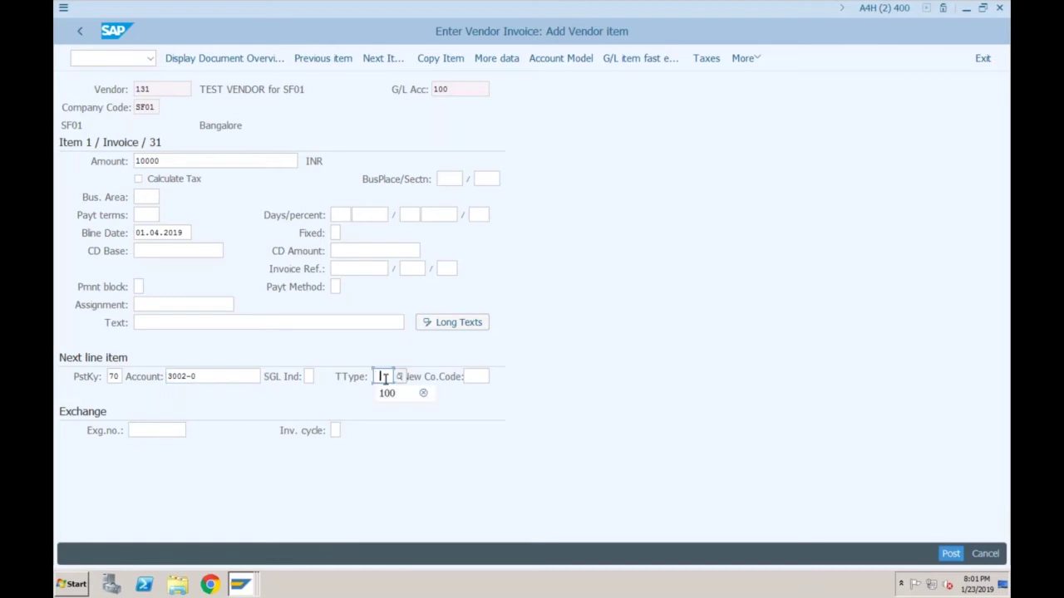
click(389, 394)
key(Return)
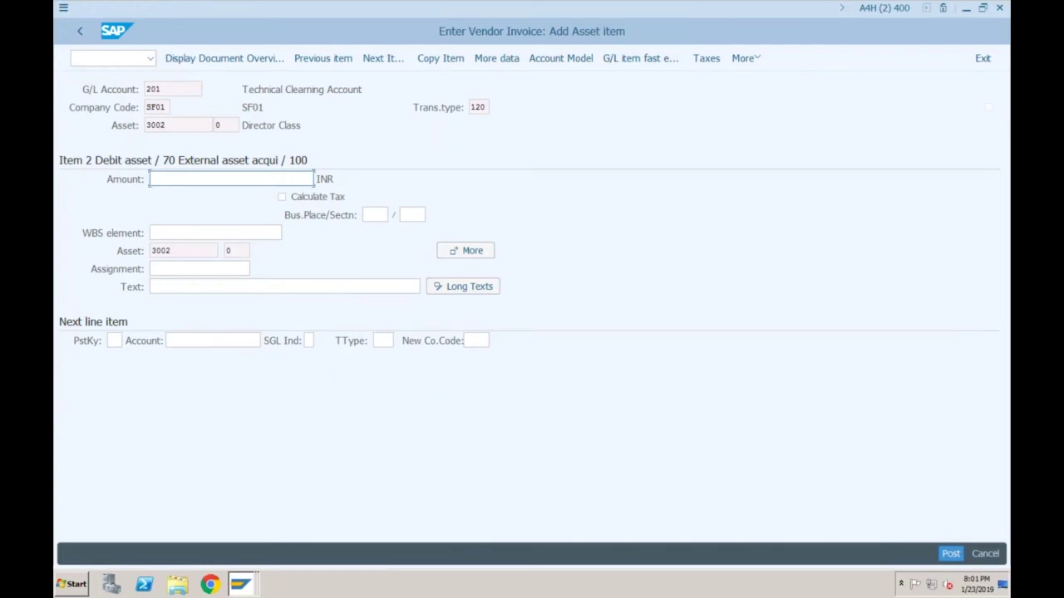
Enter 10000 as the amount of the asset item and simulate the document.
click(167, 91)
click(167, 179)
text(1)
click(197, 200)
click(755, 60)
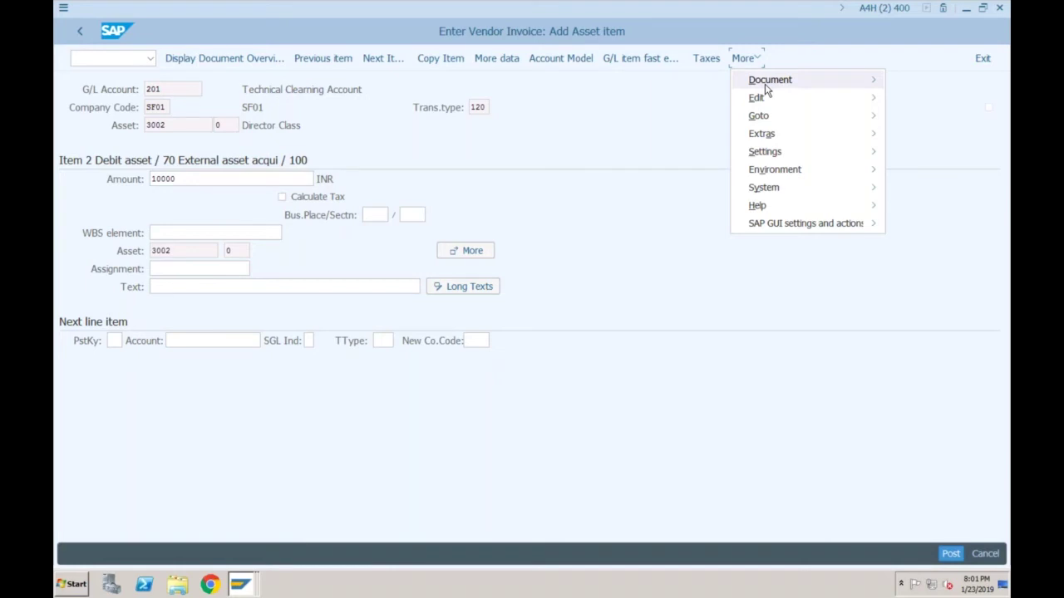
click(766, 87)
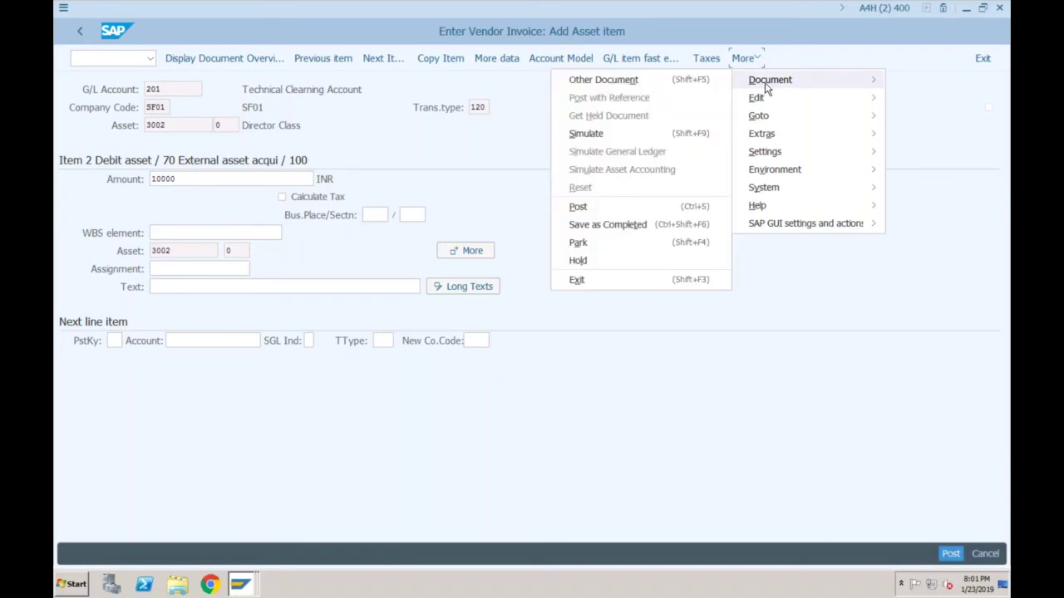
click(592, 133)
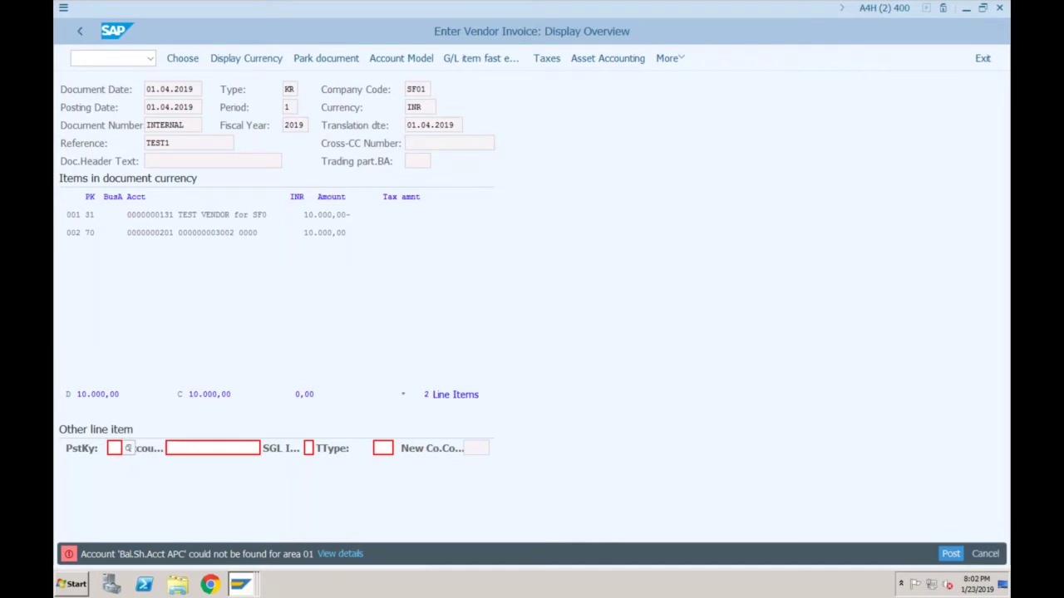
Switch to the customizing session and, in Assign G/L Accounts, open Account Determination for chart of accounts SF01.
click(240, 584)
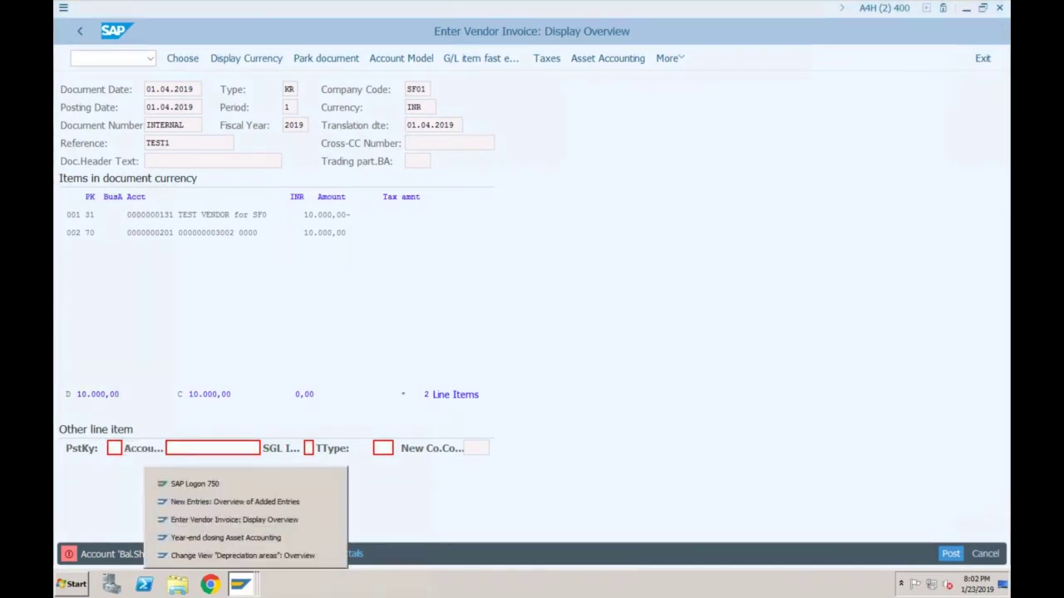
click(237, 520)
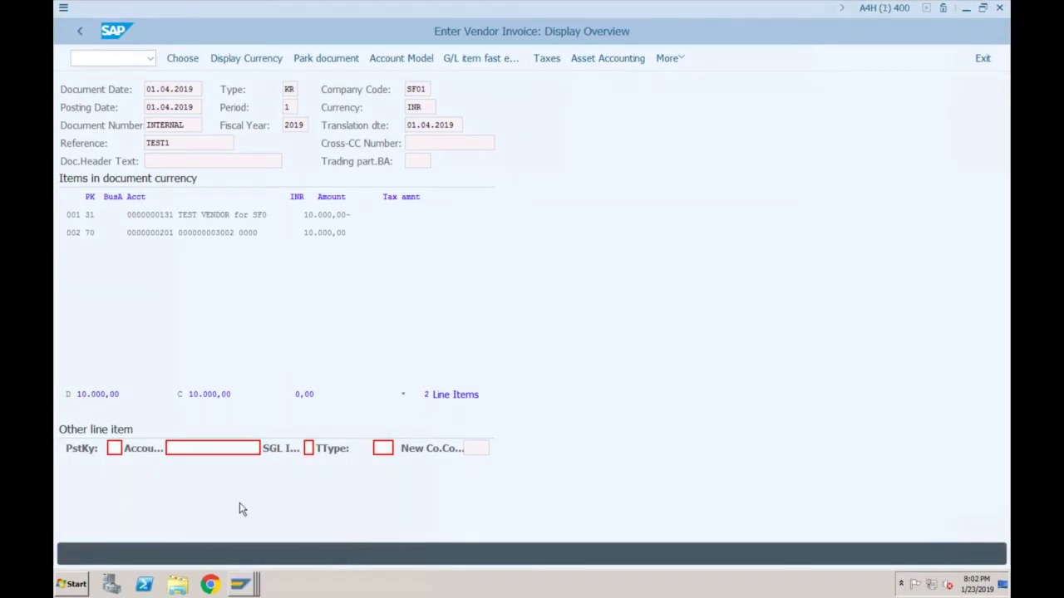
click(80, 32)
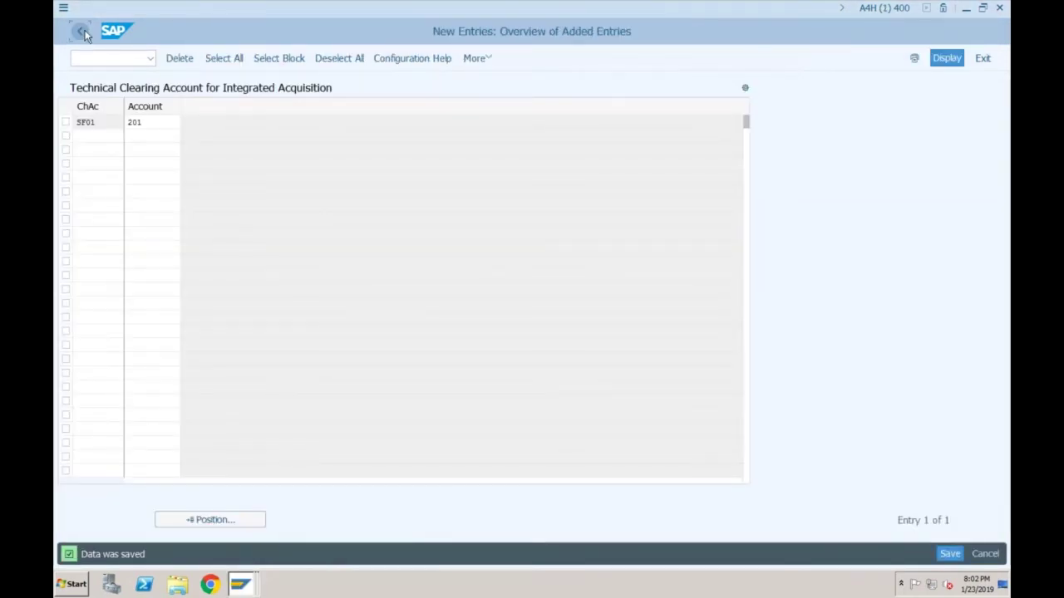
click(81, 32)
click(190, 359)
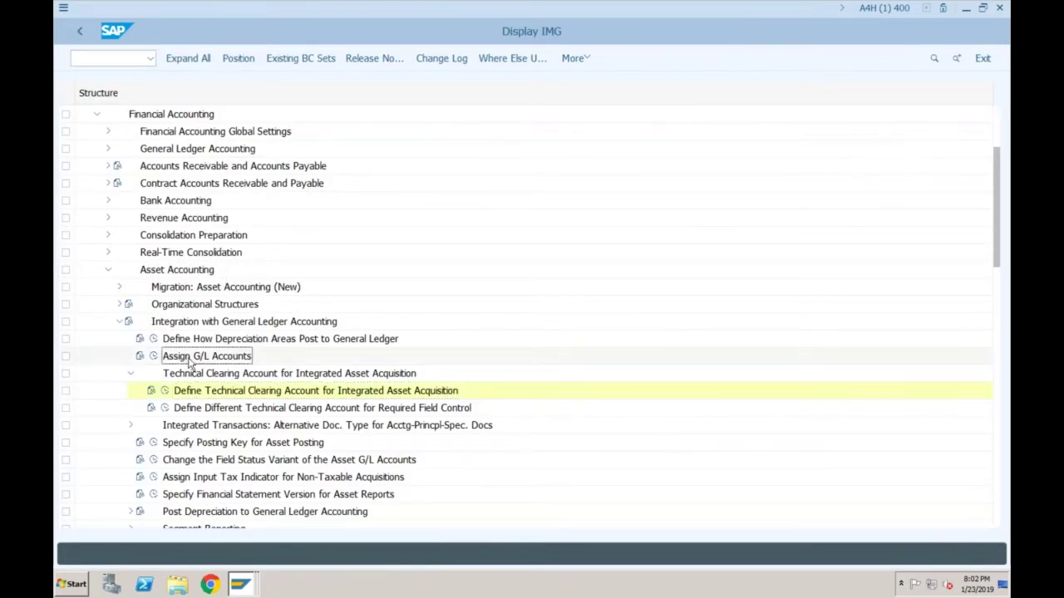
double_click(189, 359)
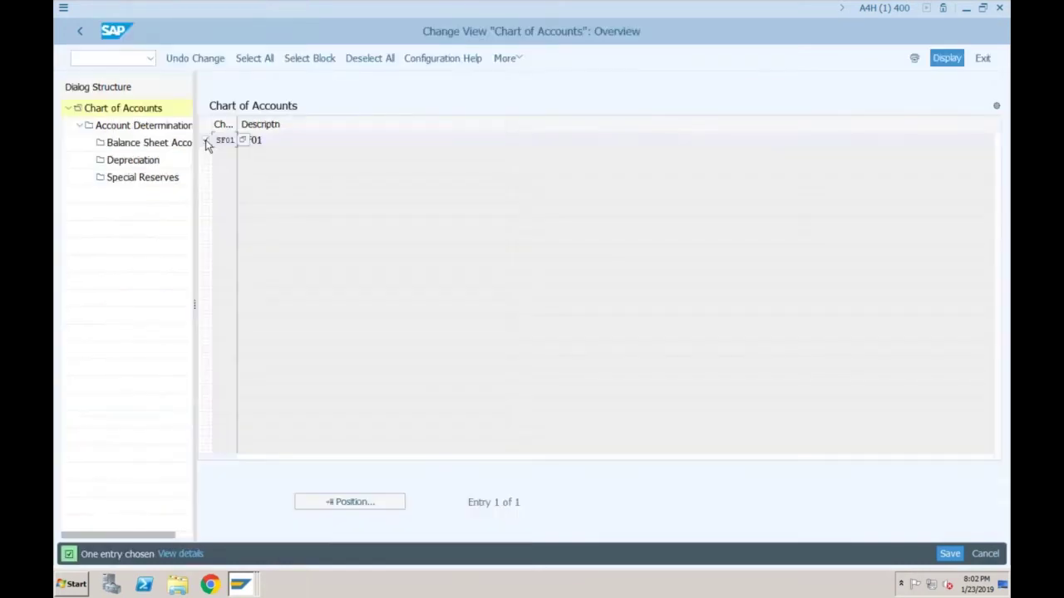
click(138, 128)
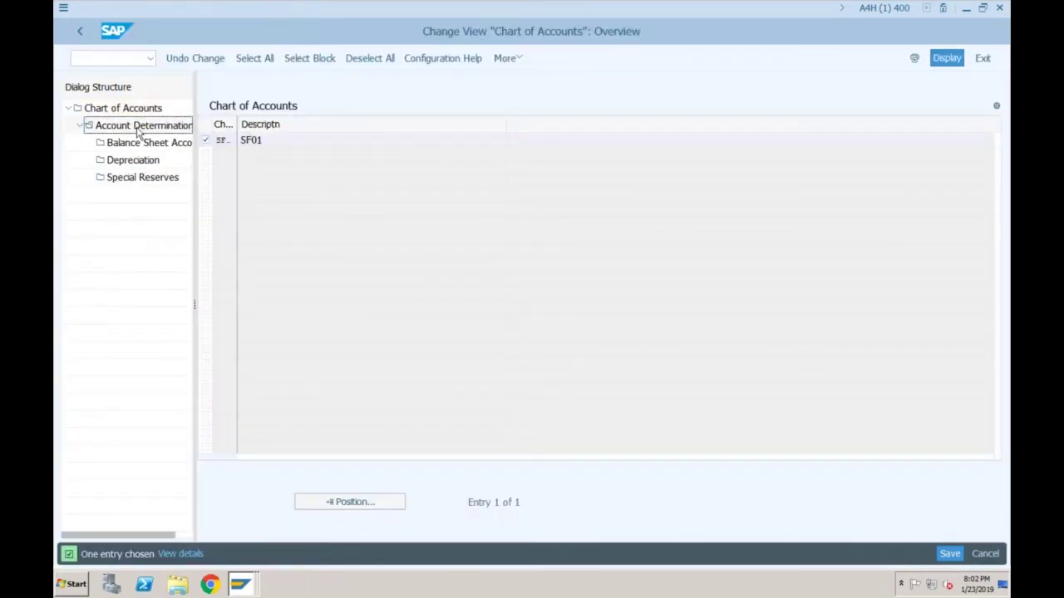
double_click(138, 128)
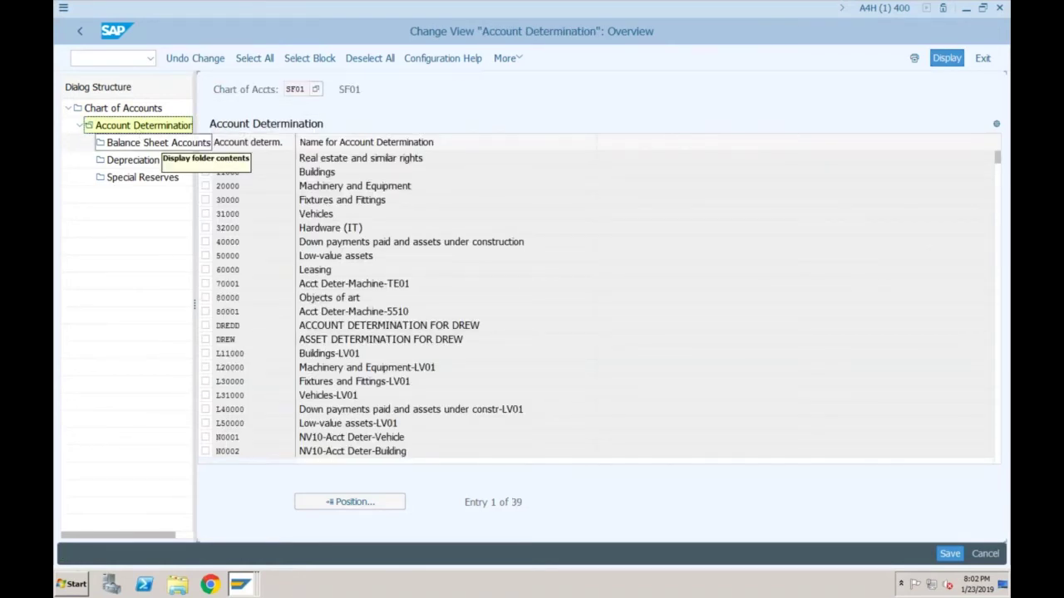
Switch to the session showing Year-end closing Asset Accounting and leave that transaction.
click(243, 584)
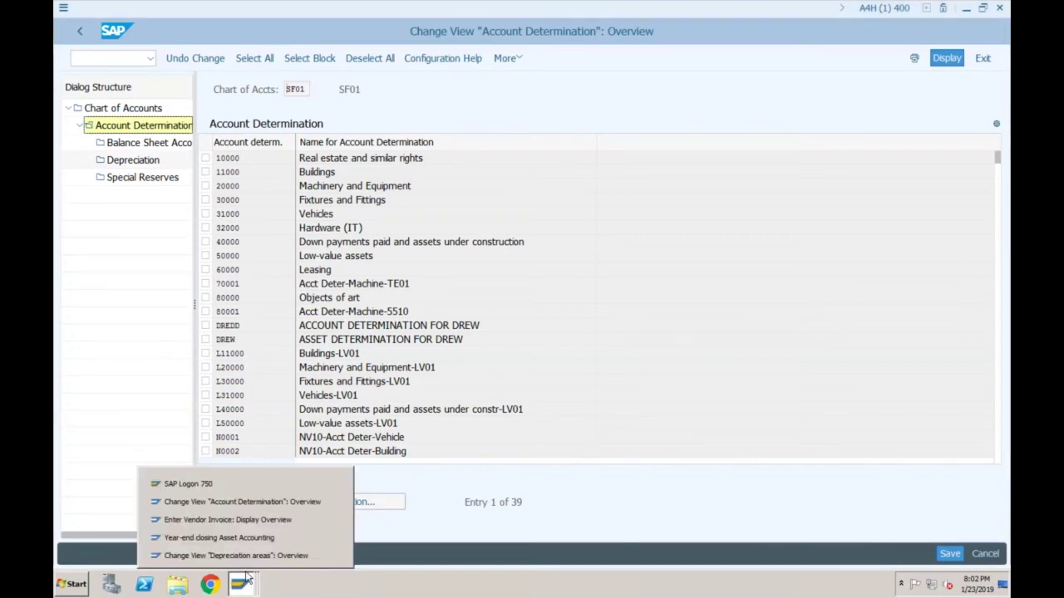
click(218, 538)
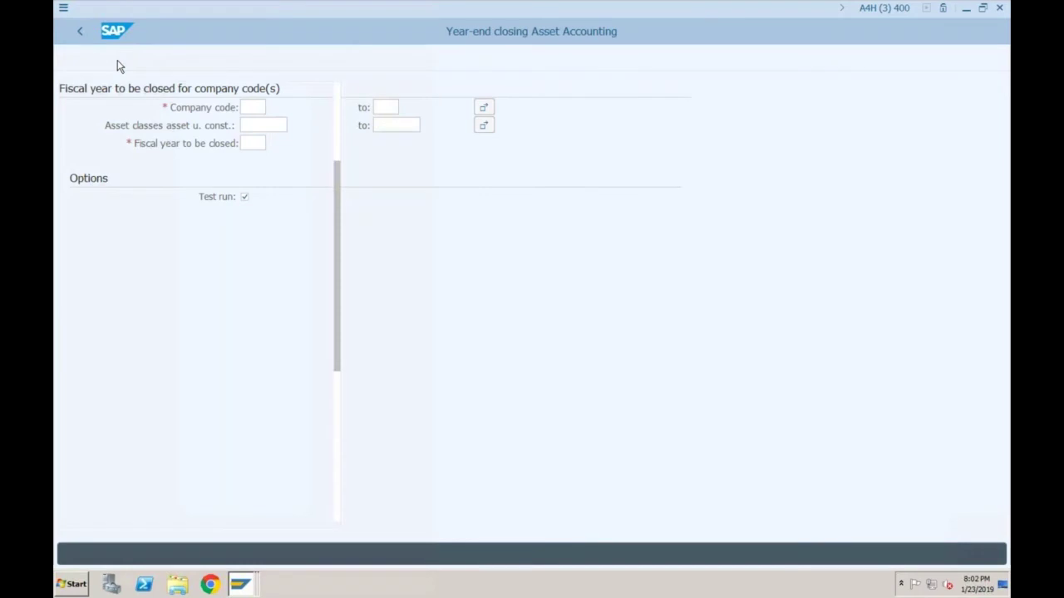
key(F3)
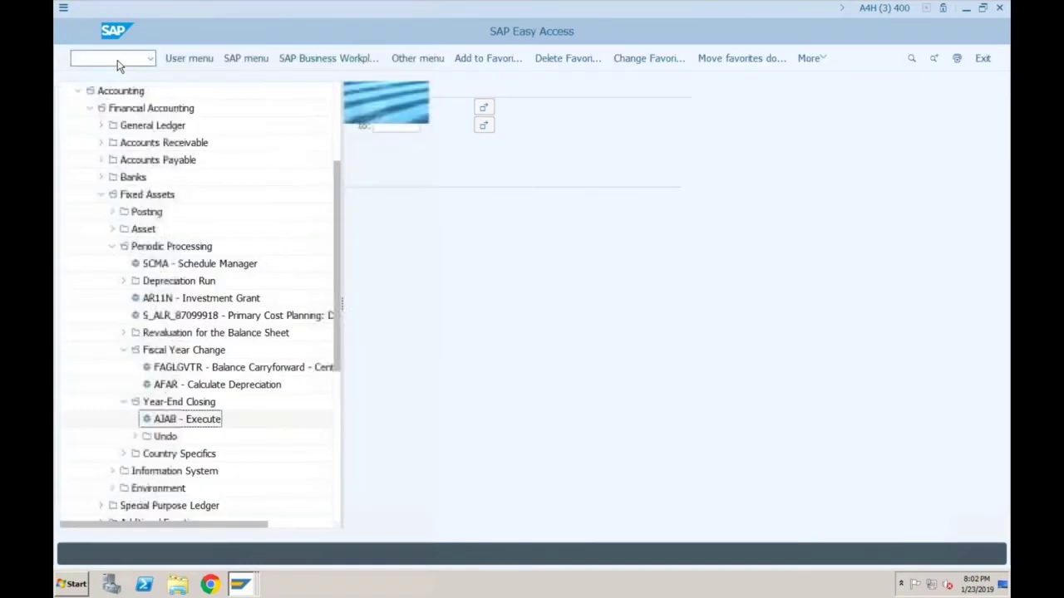
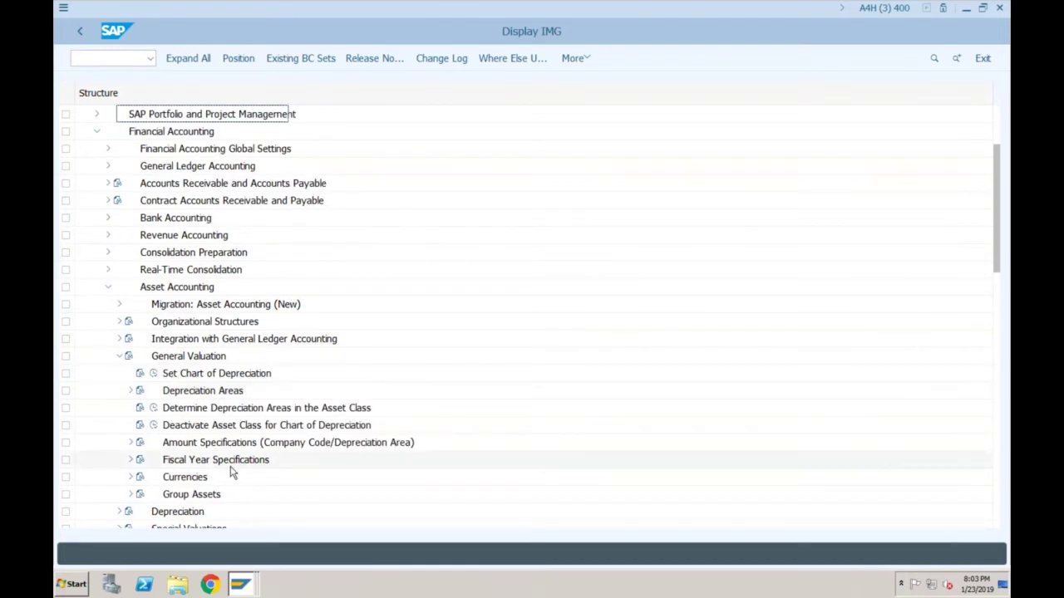
Under Organizational Structures, open Define Asset Classes and check the account determination of asset class 3100 Vehicles.
click(120, 357)
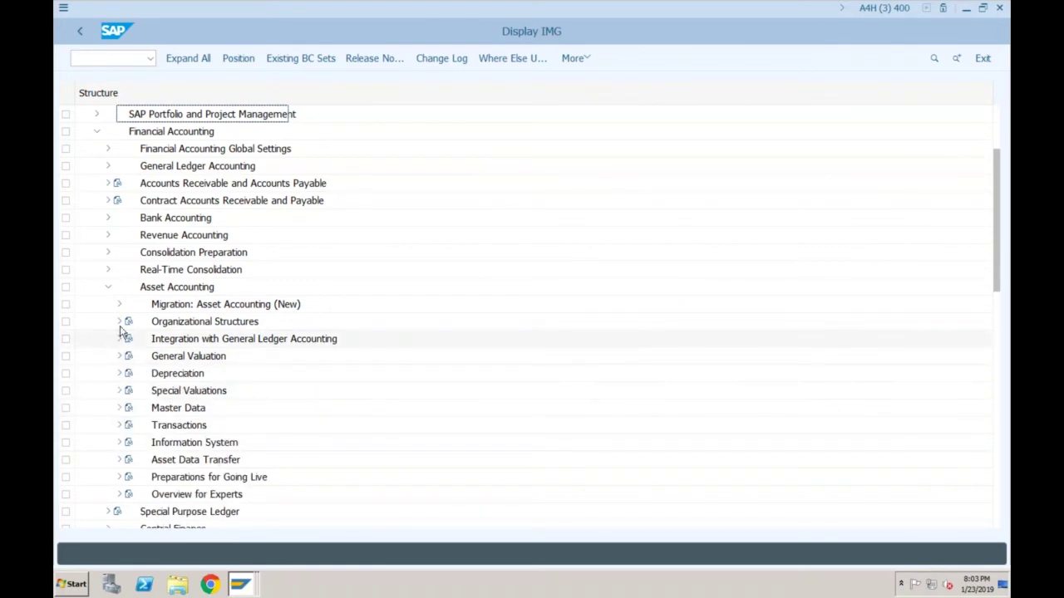
click(119, 322)
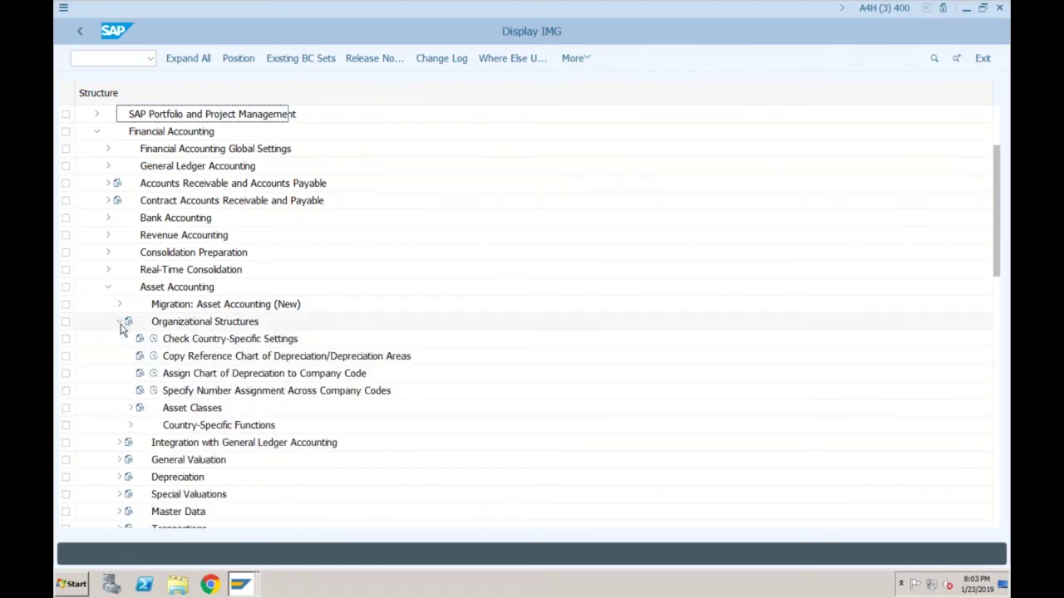
double_click(192, 408)
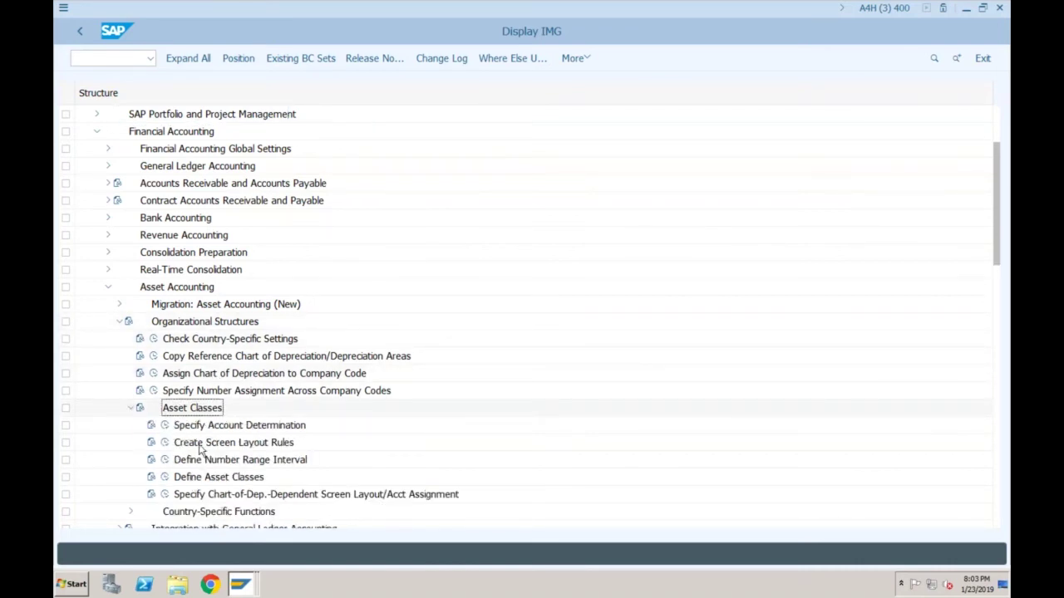
double_click(197, 482)
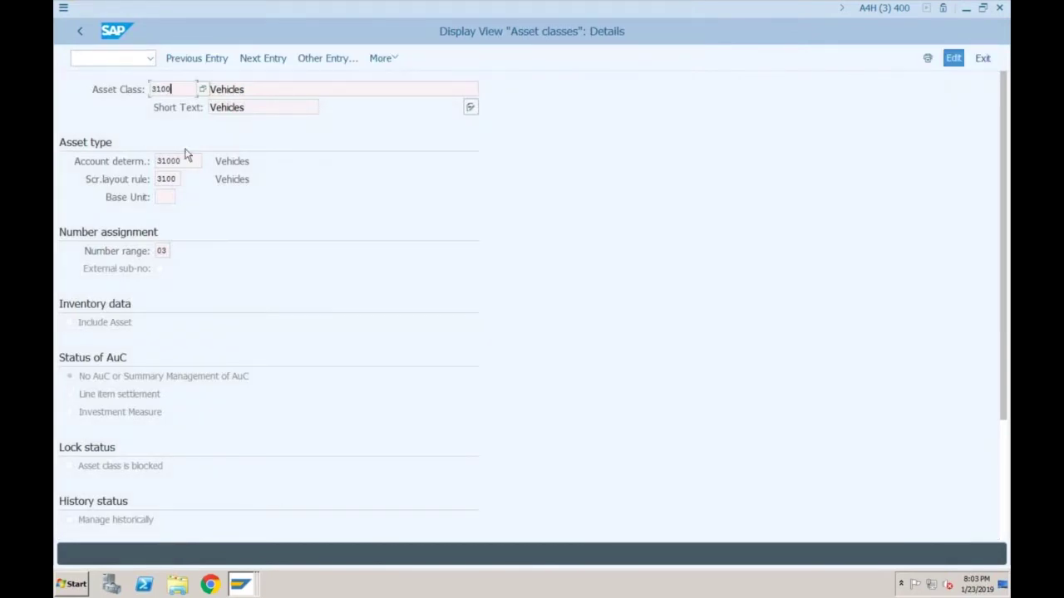
drag(181, 160, 155, 162)
Switch to the Account Determination session and open the balance sheet accounts of account determination 31000 Vehicles.
click(246, 585)
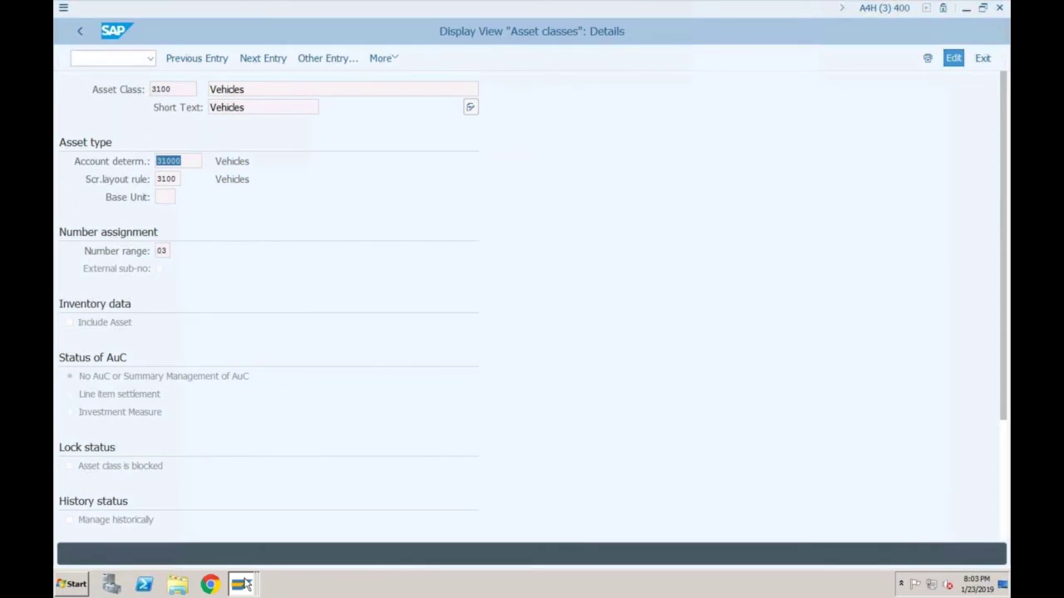
click(246, 585)
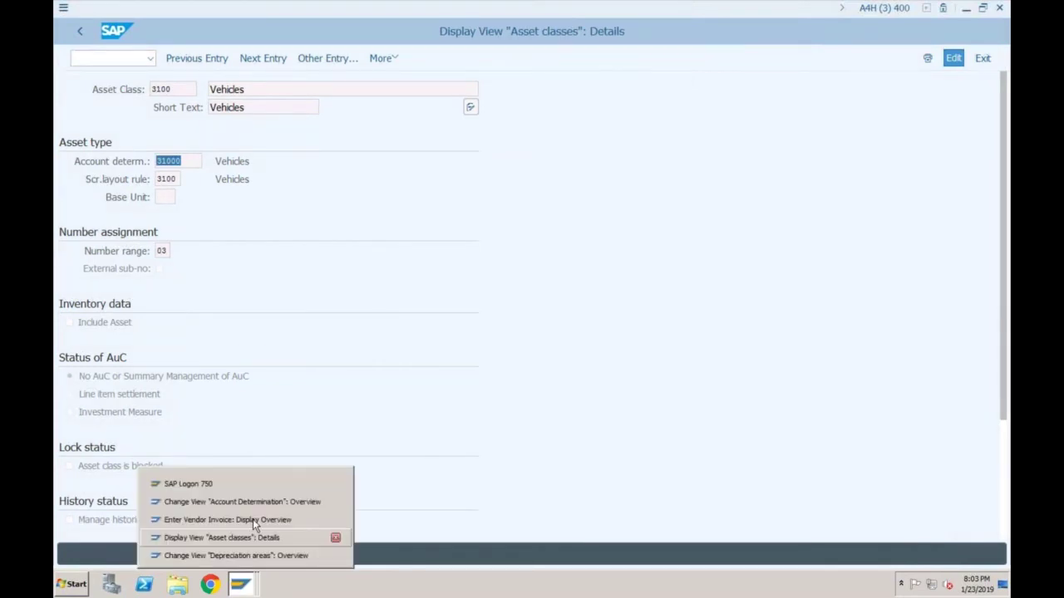
click(250, 502)
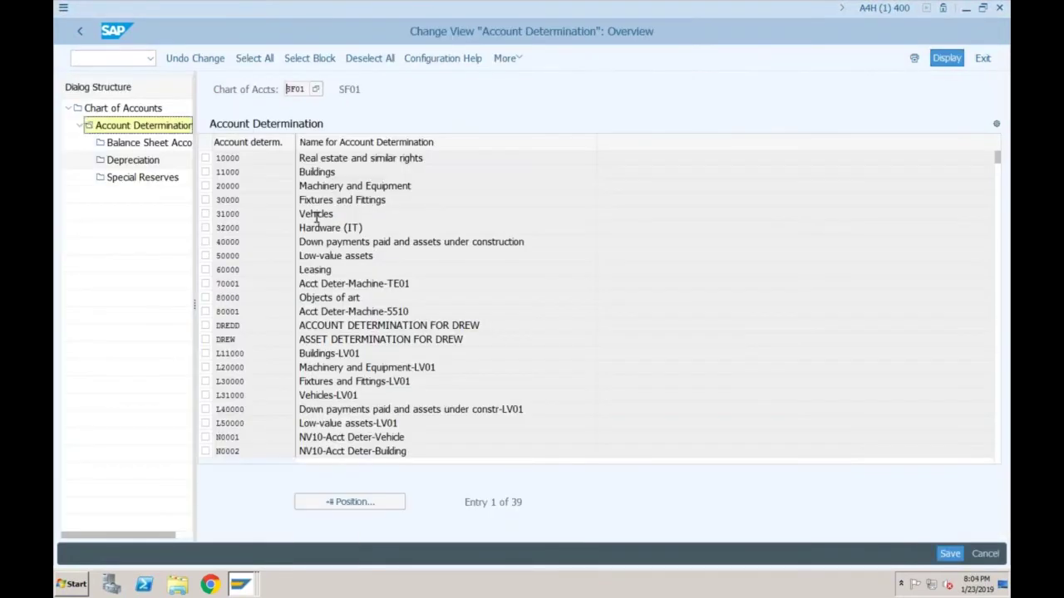
click(234, 217)
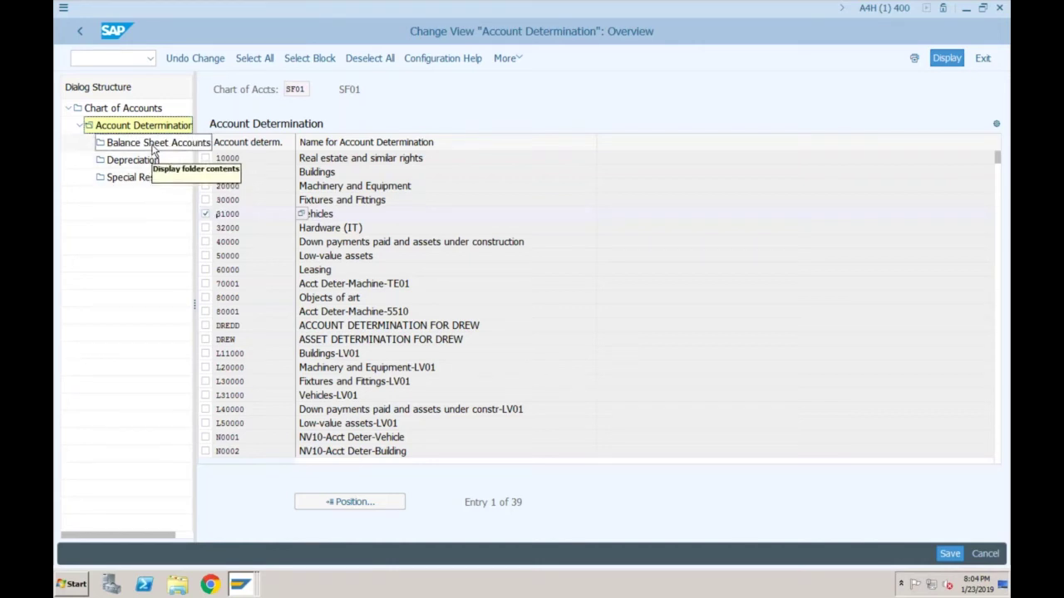
click(153, 143)
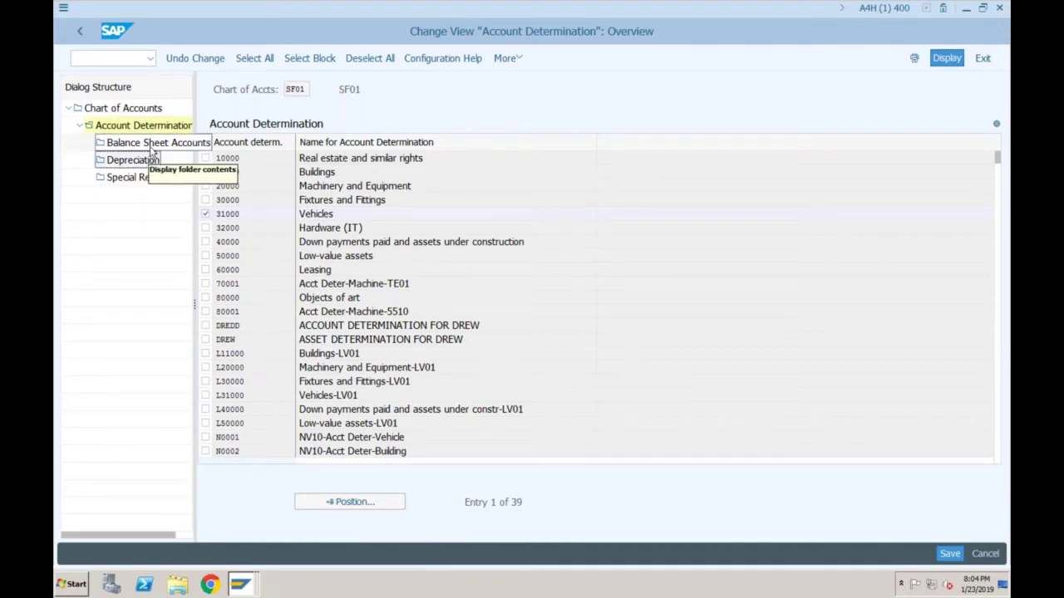
click(148, 159)
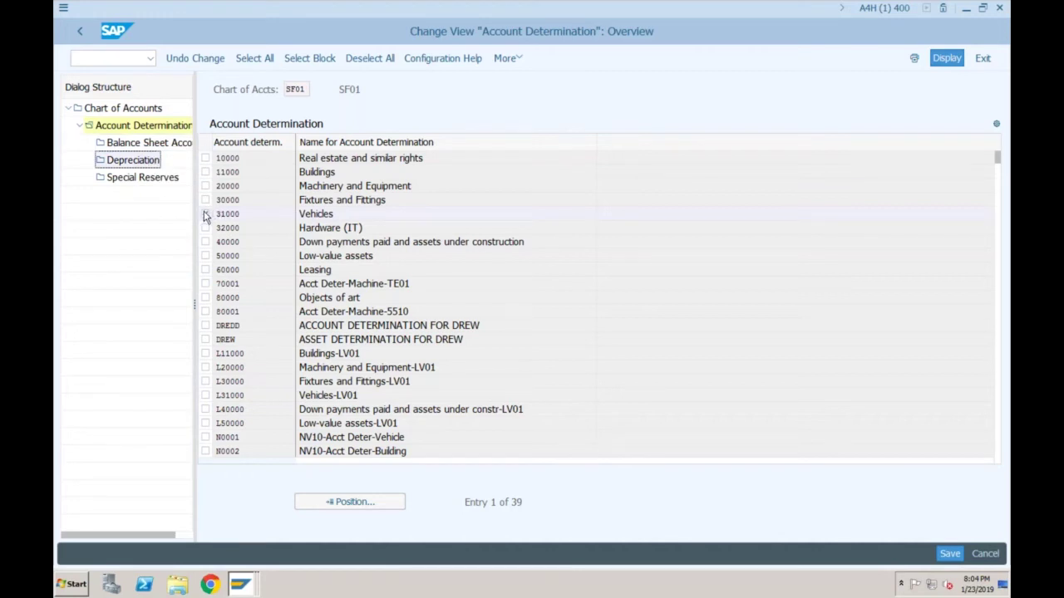
click(205, 214)
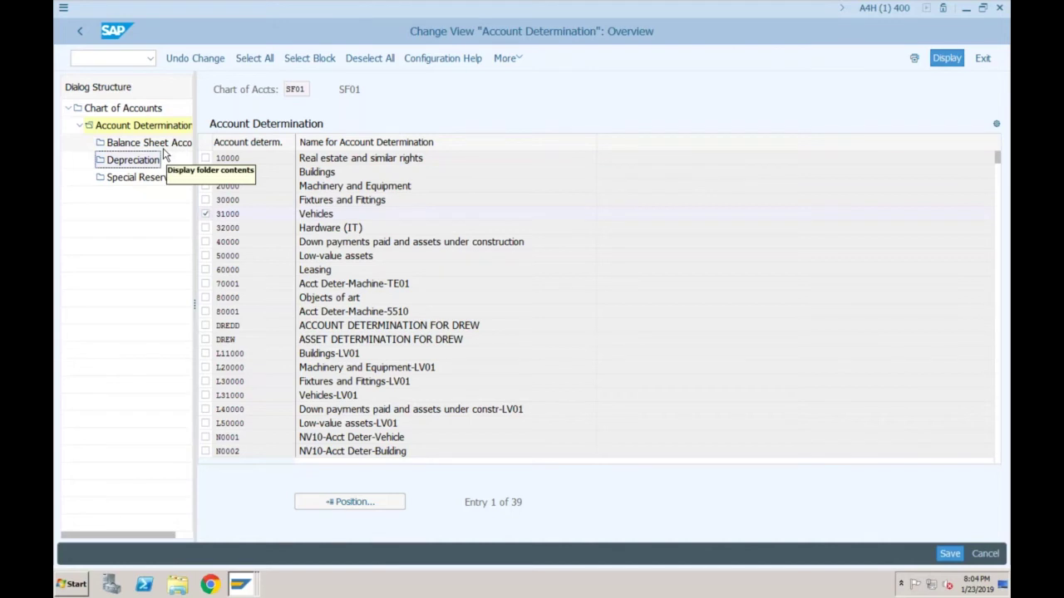
click(150, 143)
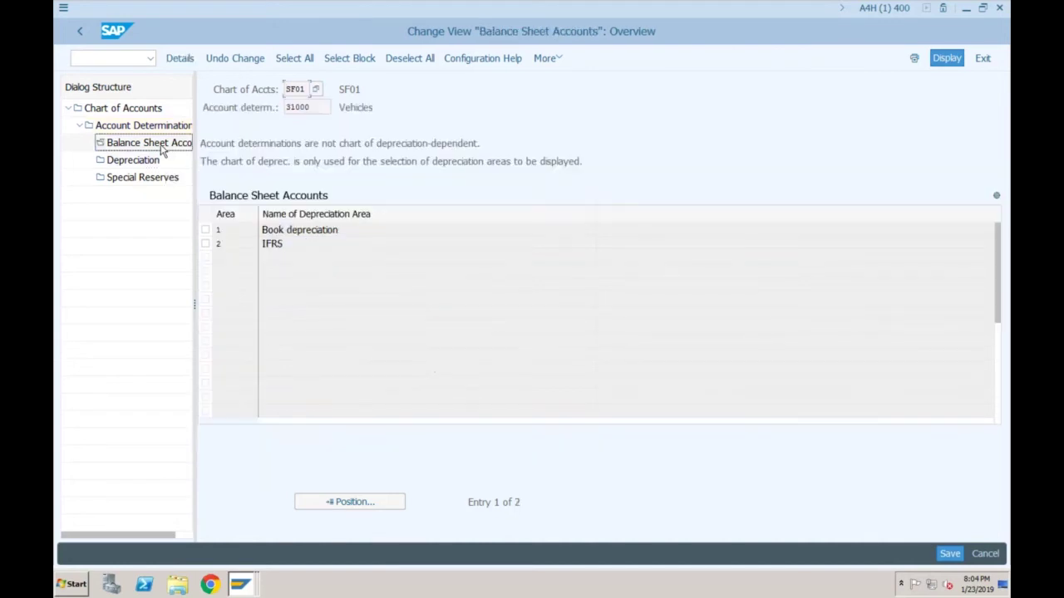
Open the balance sheet account details of depreciation area 1, Book depreciation.
click(303, 244)
click(299, 231)
double_click(299, 231)
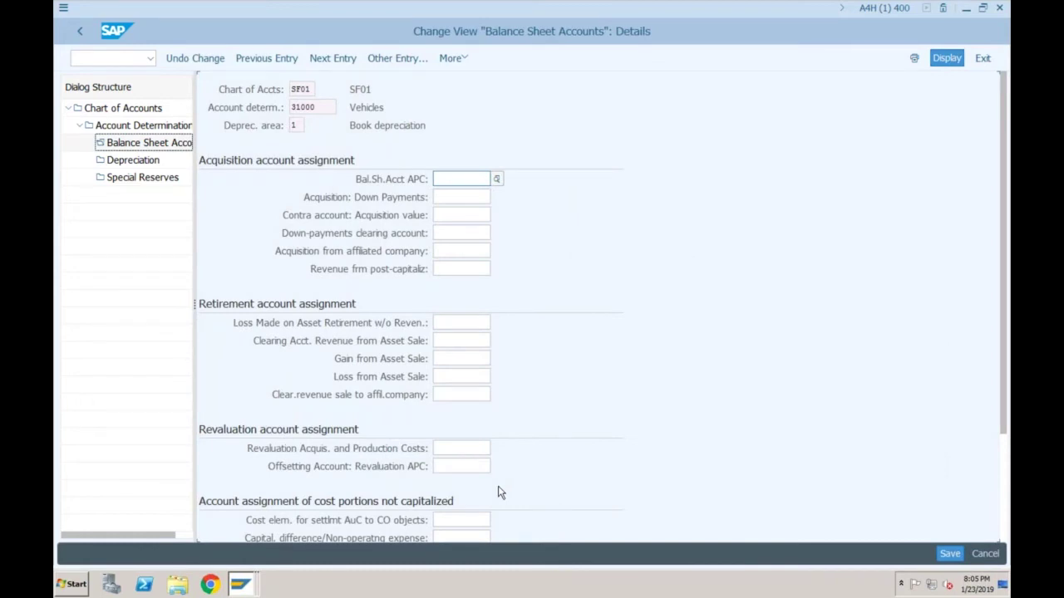
Check in the vendor invoice session which account is missing, and return to the balance sheet account details of 31000.
click(240, 584)
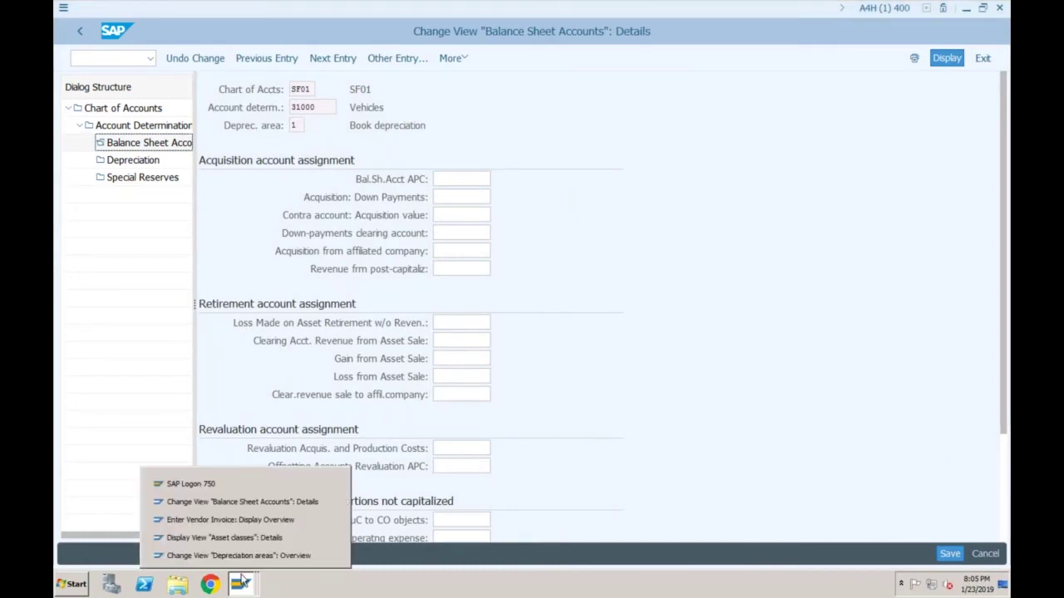
click(231, 520)
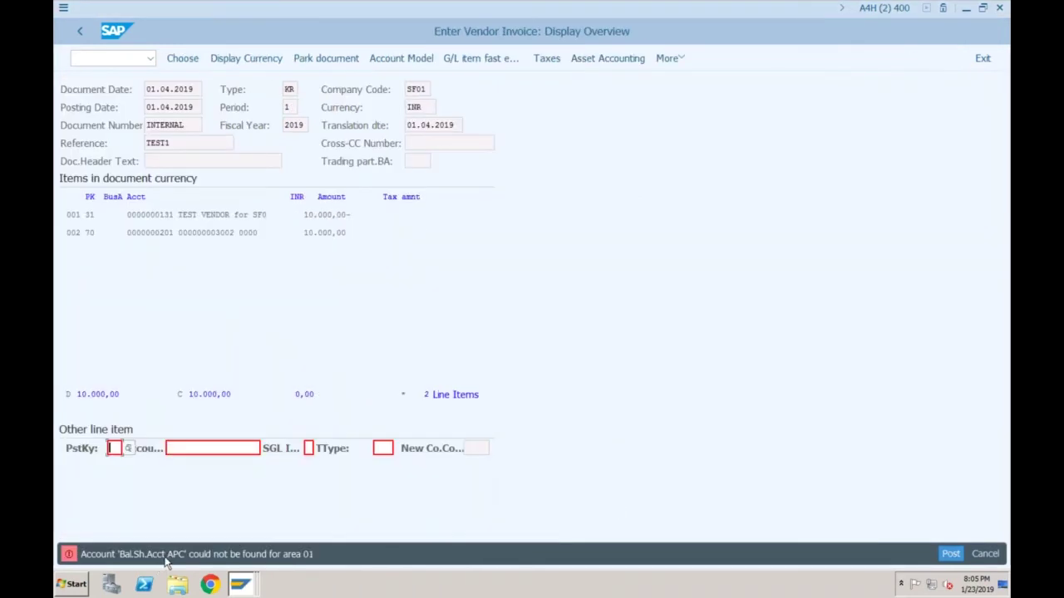
click(243, 590)
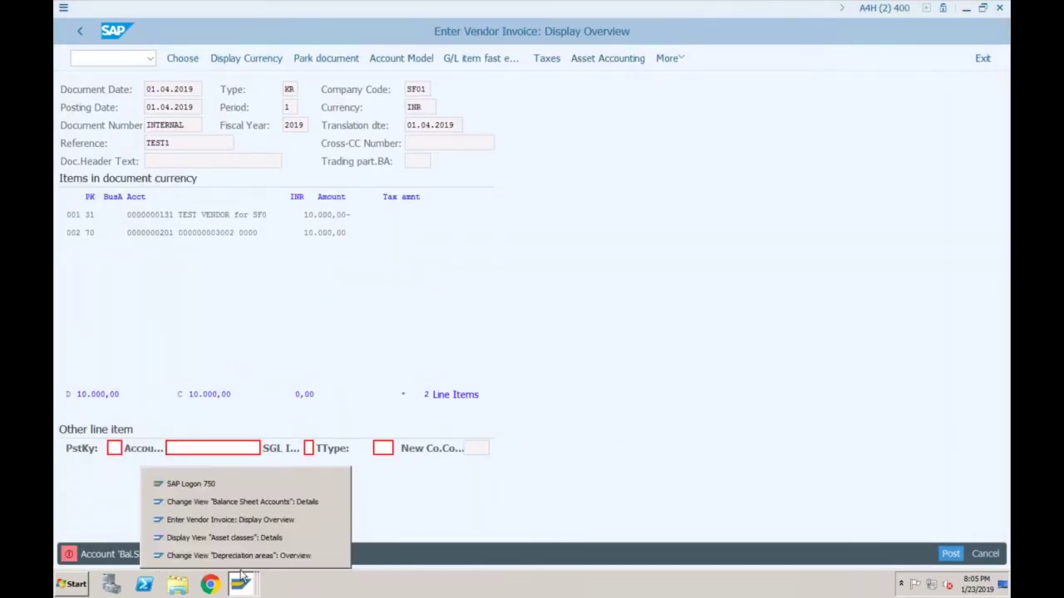
click(251, 506)
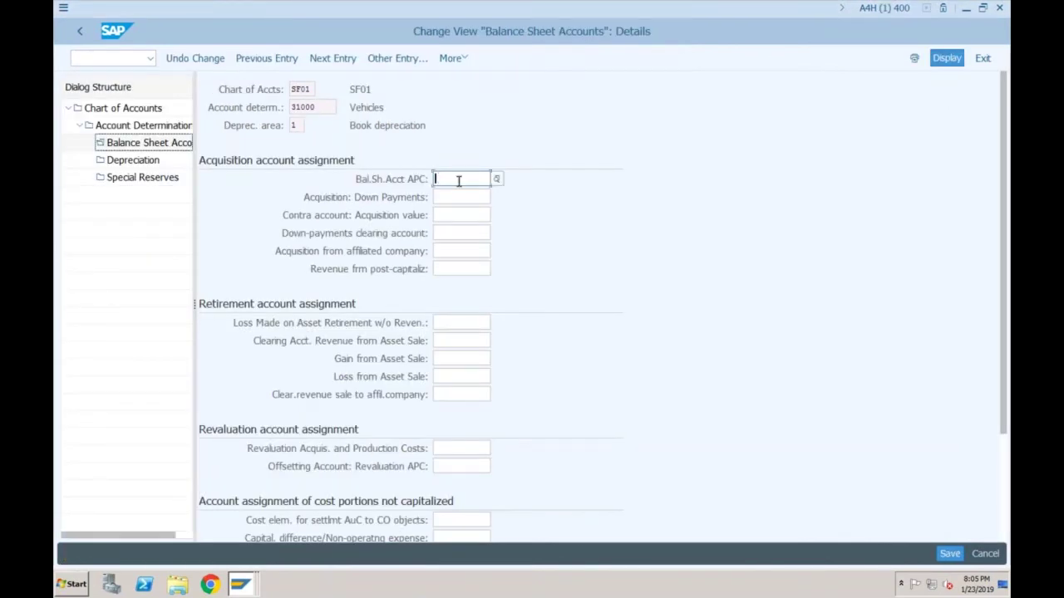
click(325, 107)
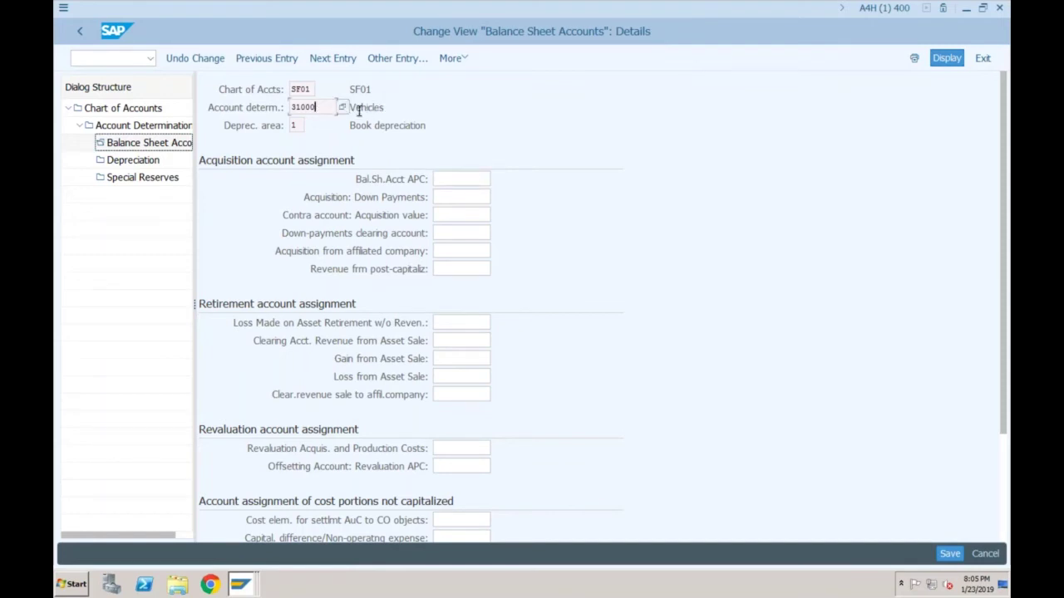
click(442, 178)
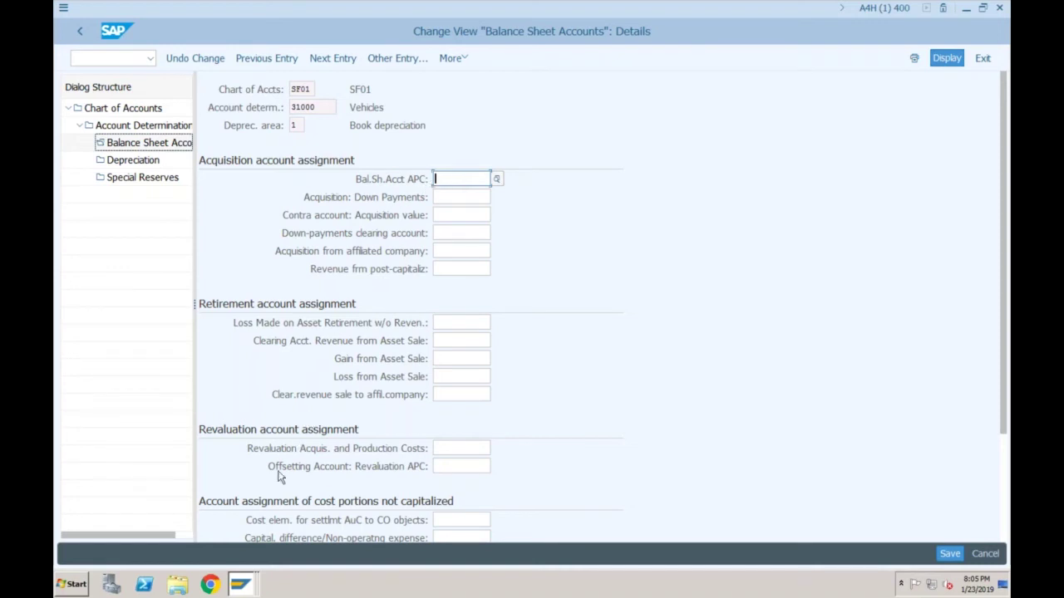
Switch to the Depreciation areas session, start transaction FS00 there and begin creating G/L account 202 in company code SF01.
click(241, 587)
click(241, 587)
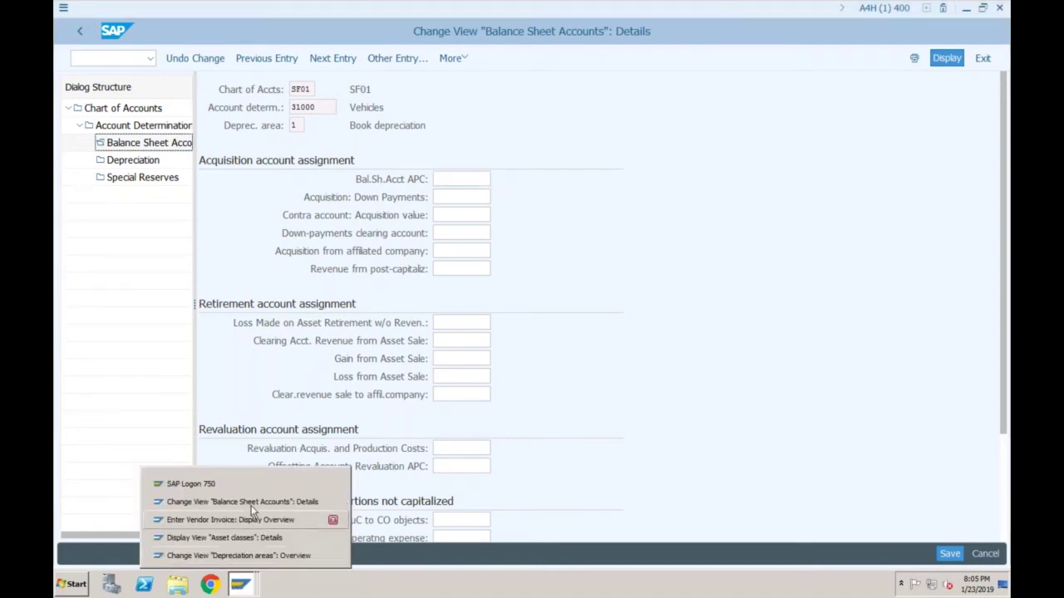
click(241, 556)
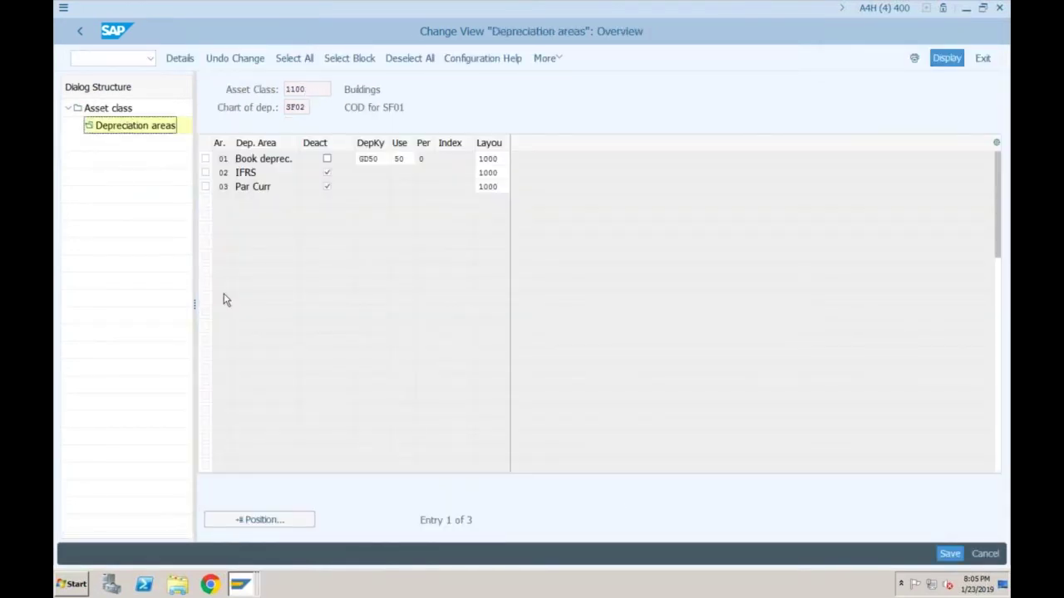
click(113, 60)
text(/nfs00)
key(Return)
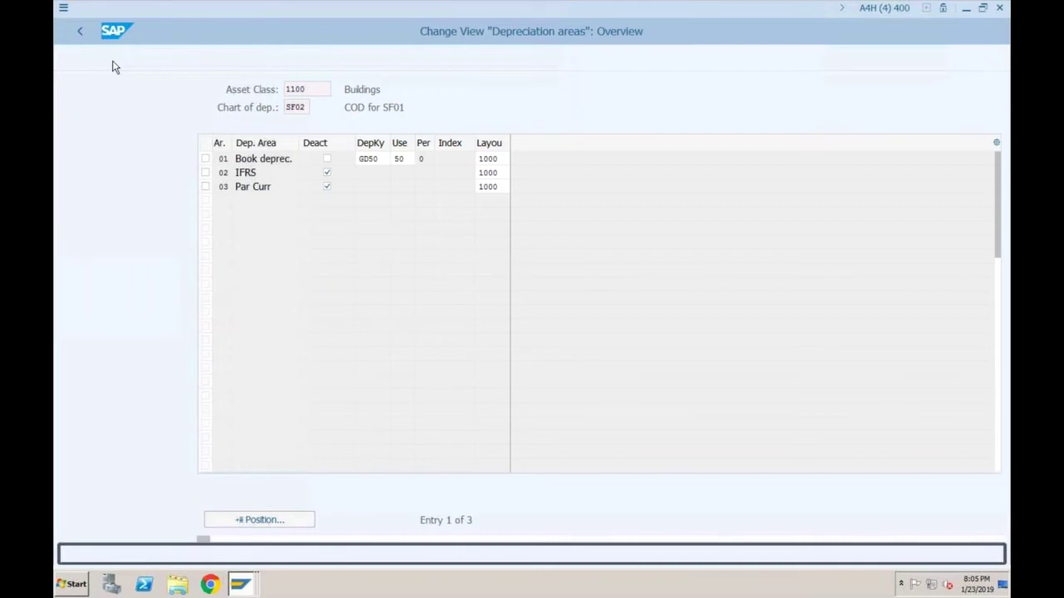
text(20)
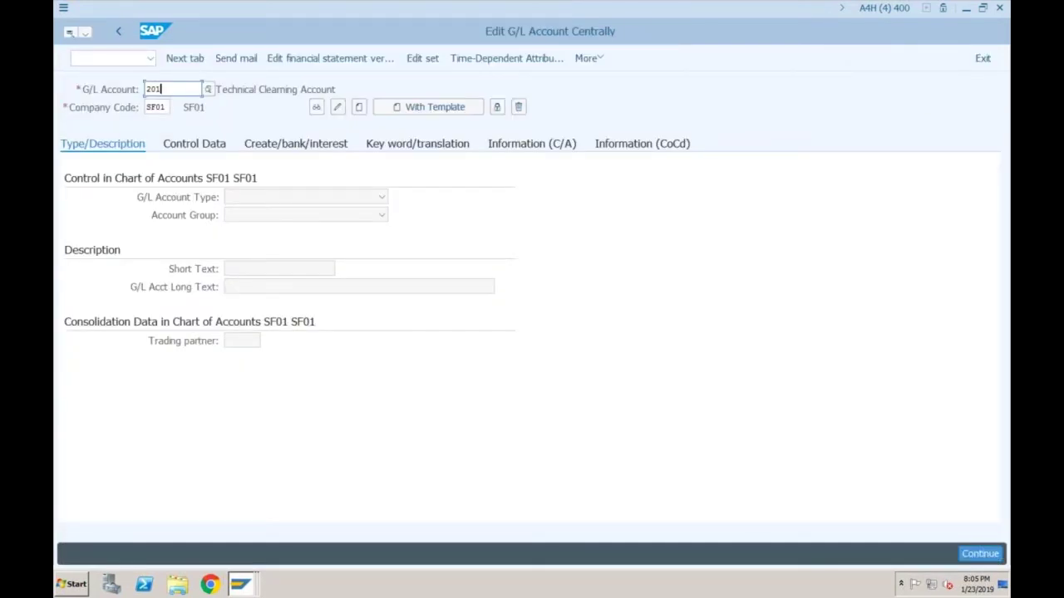
text(2)
click(358, 106)
Set the account type to Balance Sheet Account, the account group to BS Balance Sheet and the short text to "FA- Vehicles".
click(303, 197)
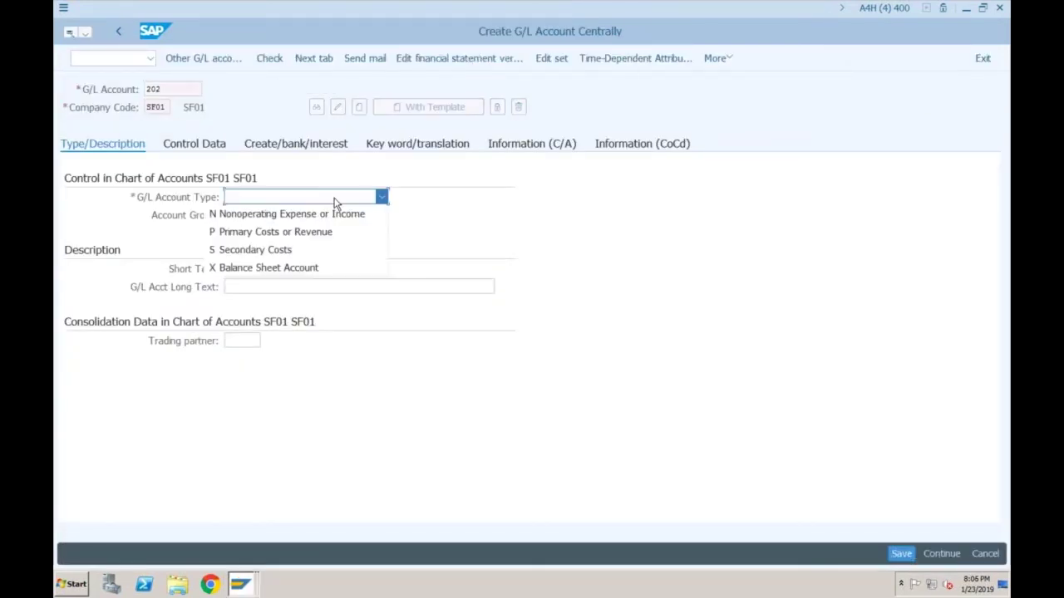
click(274, 266)
click(303, 214)
click(261, 237)
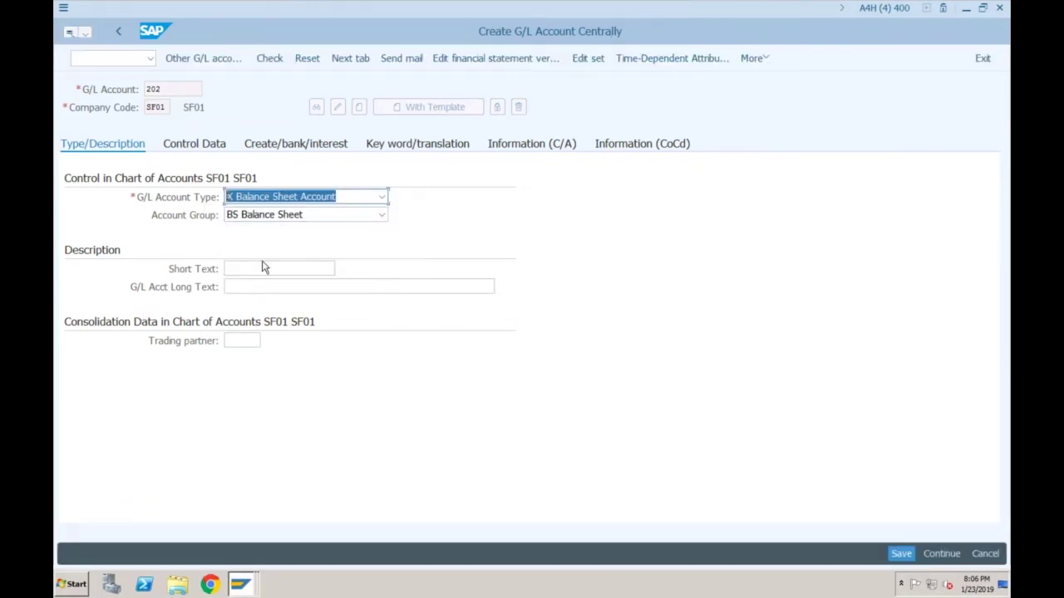
click(266, 268)
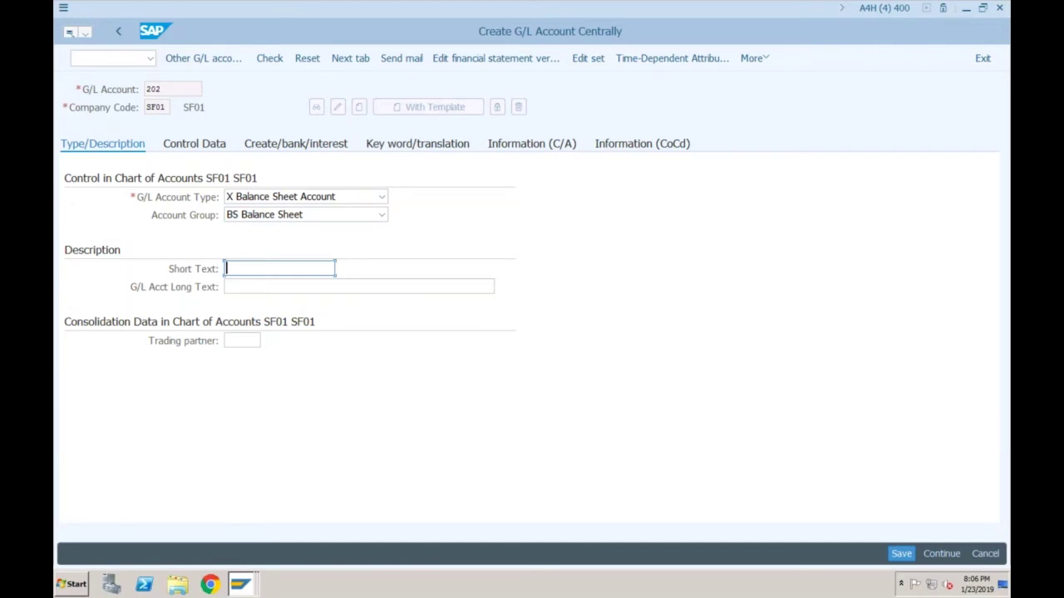
text(FA- Vehicles)
key(Tab)
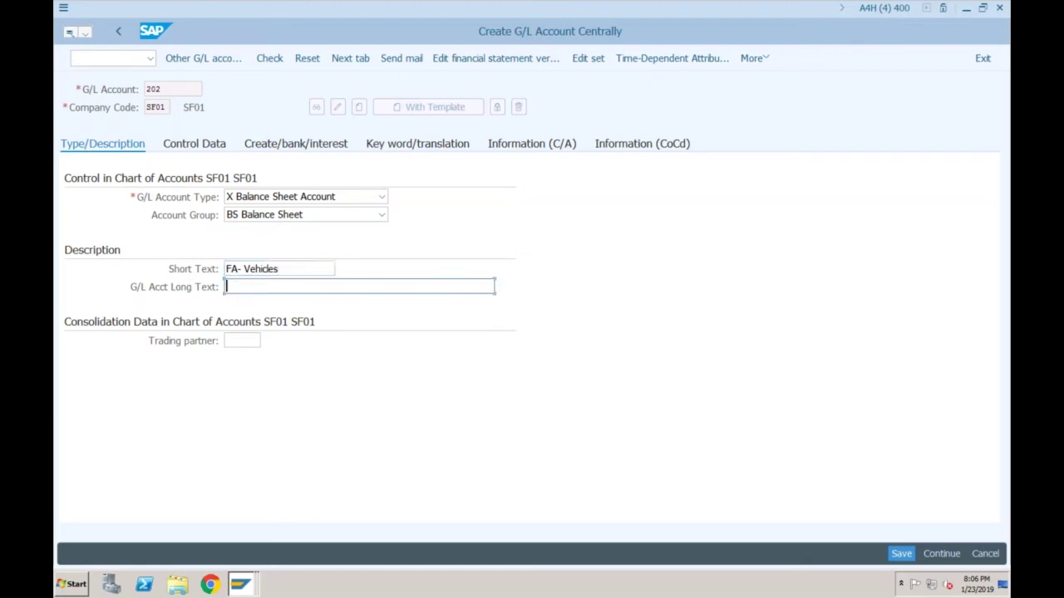
In the control data of G/L account 202, make it a reconciliation account for account type Assets.
click(214, 147)
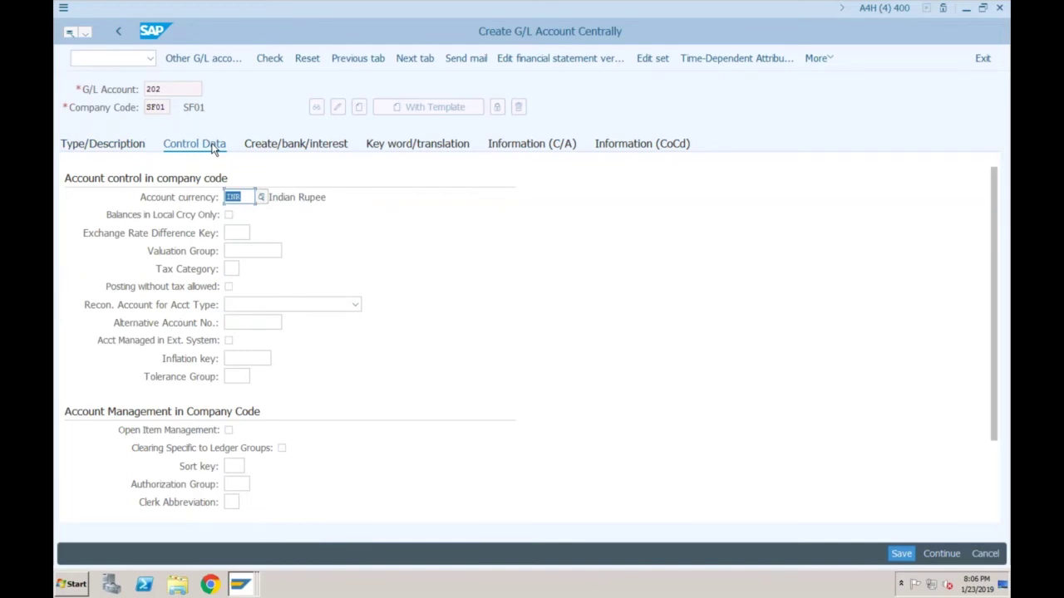
click(246, 306)
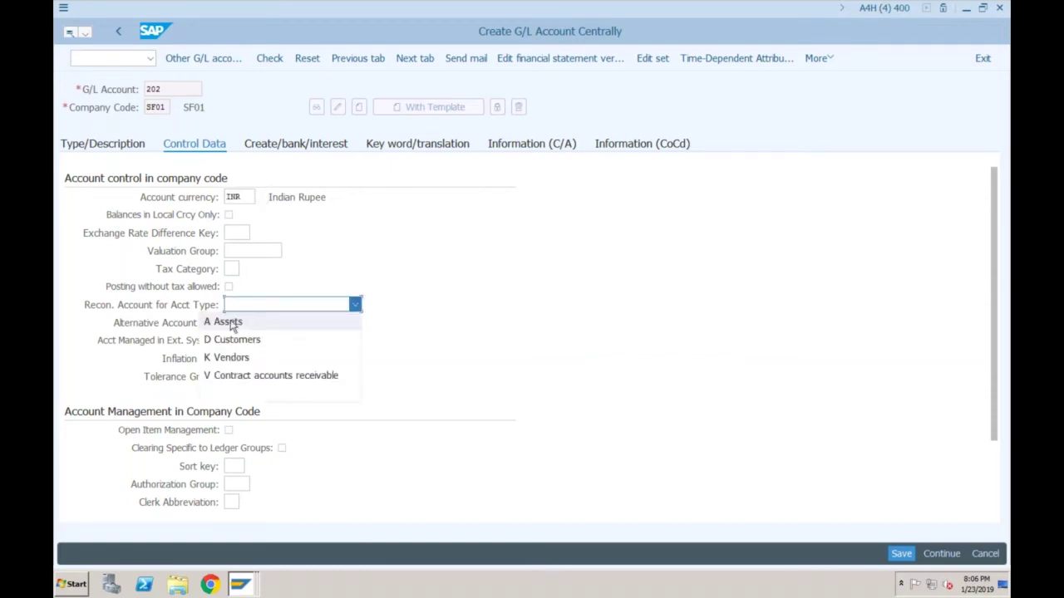
click(231, 324)
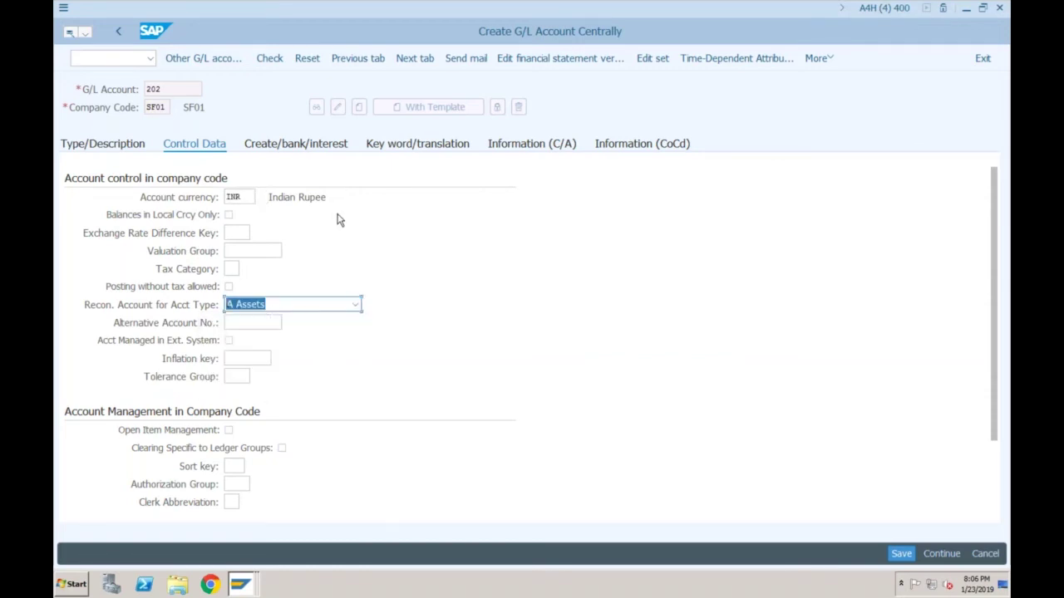
Assign field status group G007 to G/L account 202 and save the account.
click(337, 148)
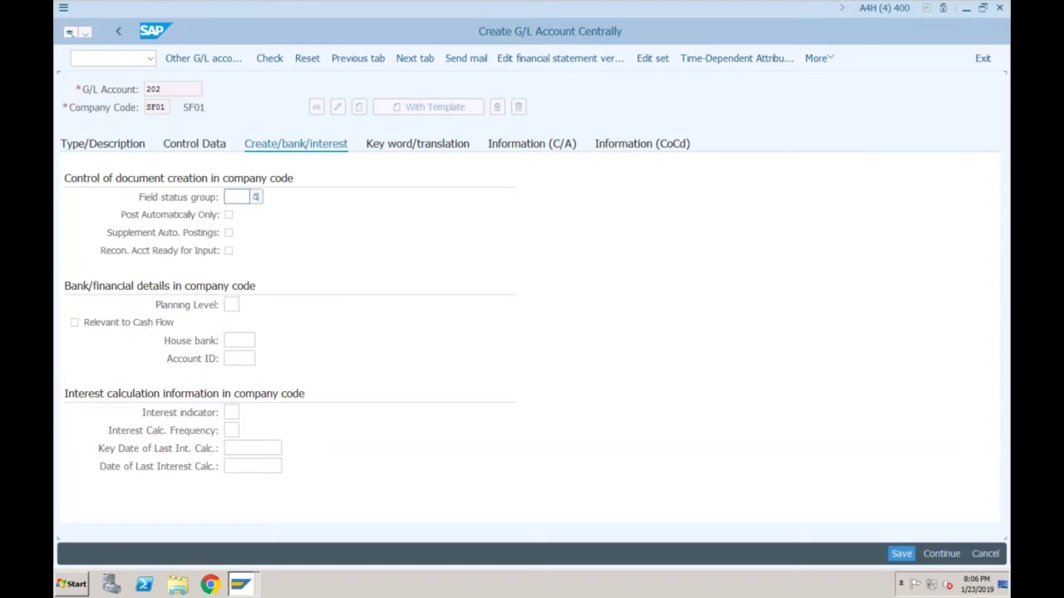
key(F4)
double_click(235, 324)
click(901, 553)
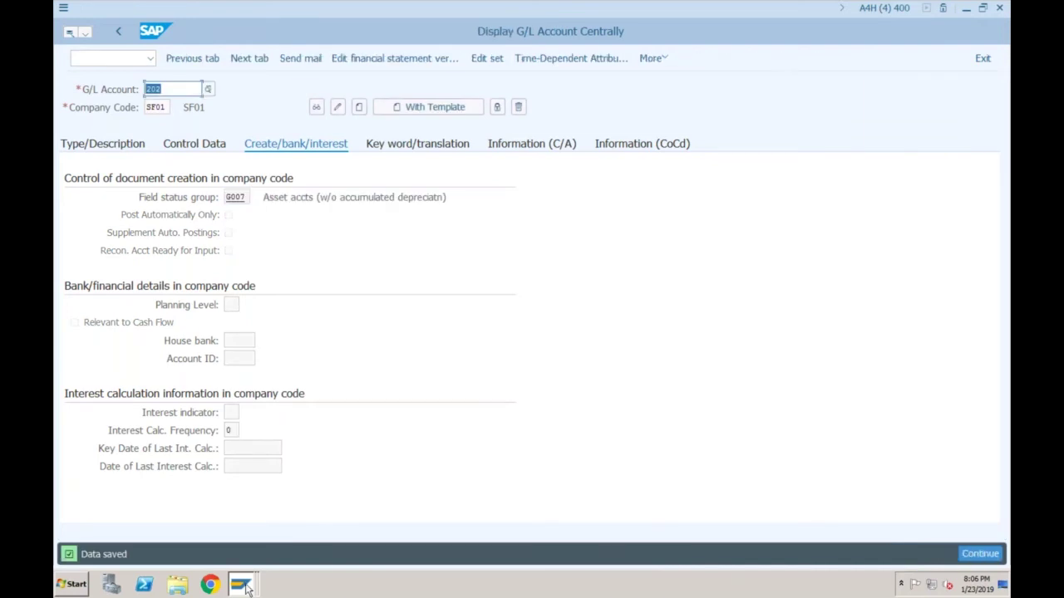
Switch to the Balance Sheet Accounts session, enter 202 as Bal.Sh.Acct APC and save it in the proposed customizing request.
click(246, 588)
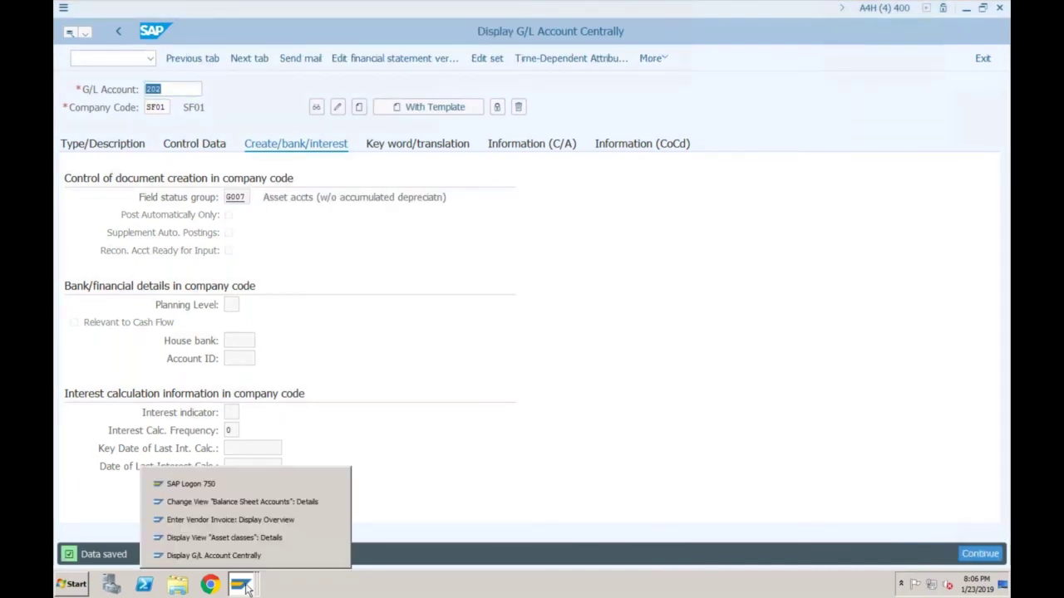
click(237, 502)
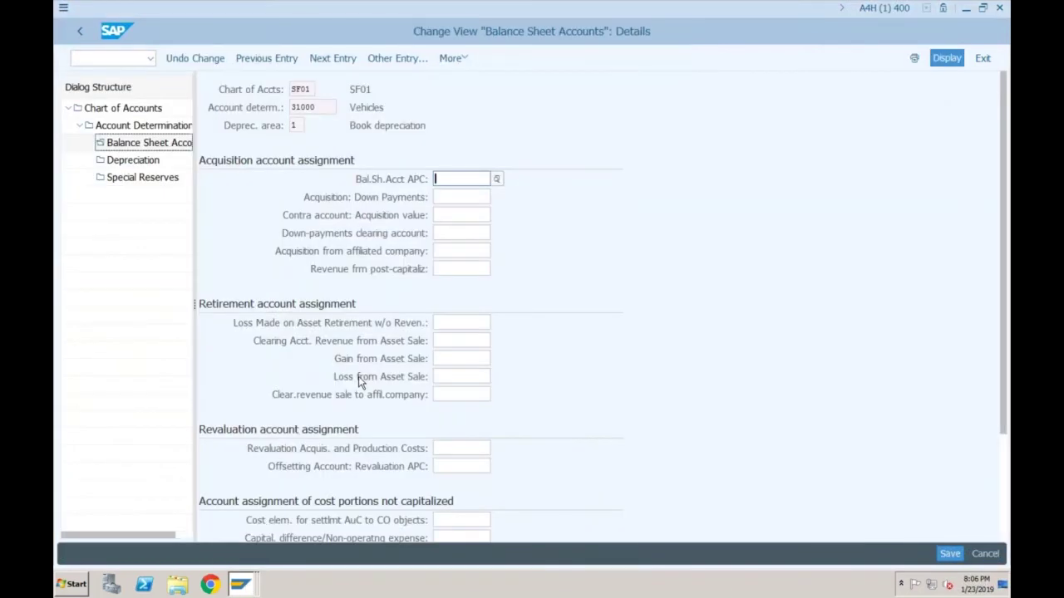
text(2)
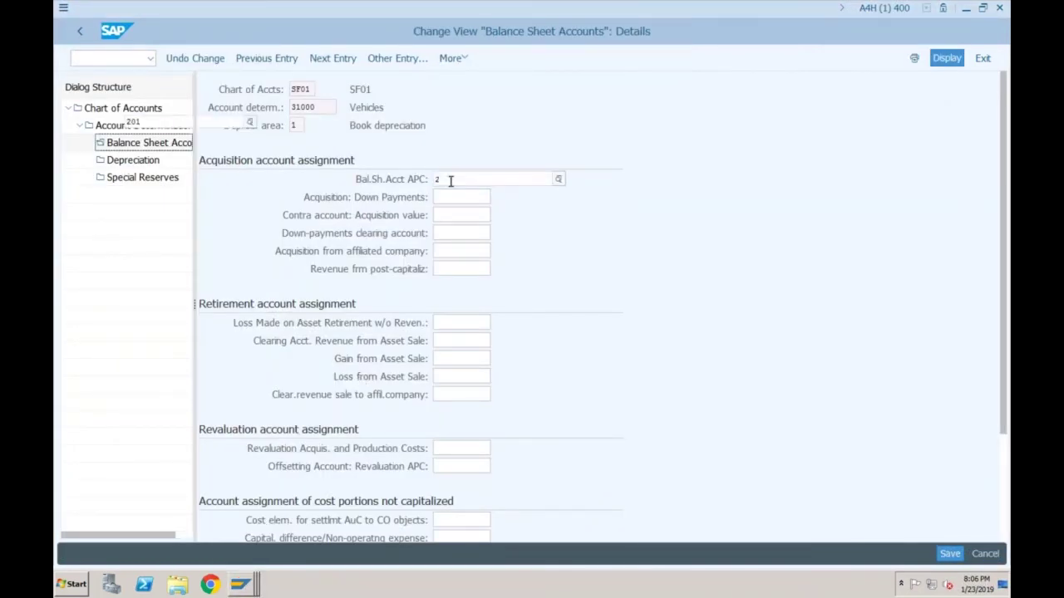
text(02)
key(Return)
click(951, 555)
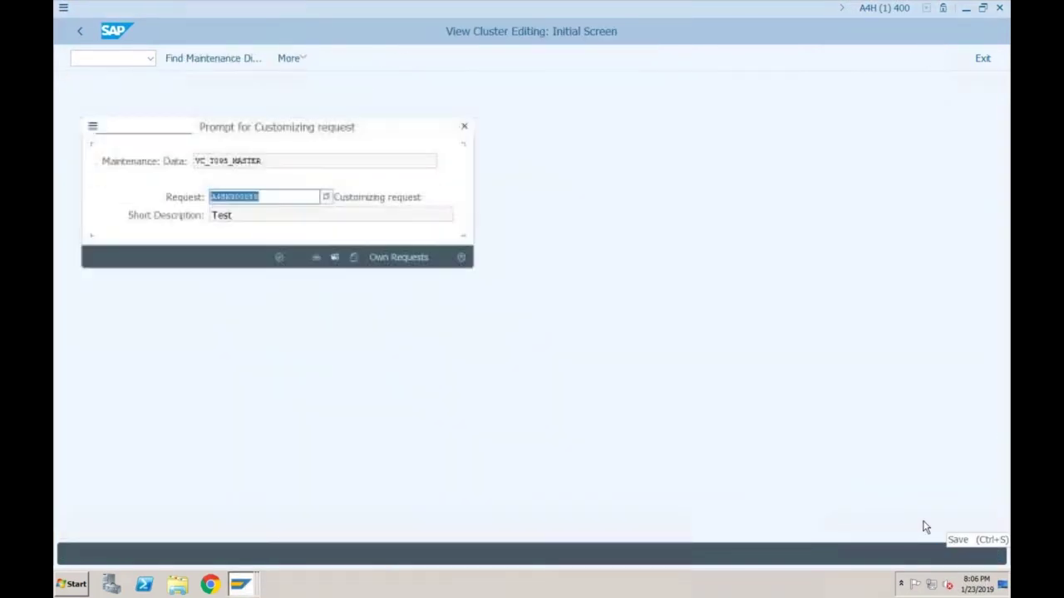
click(278, 258)
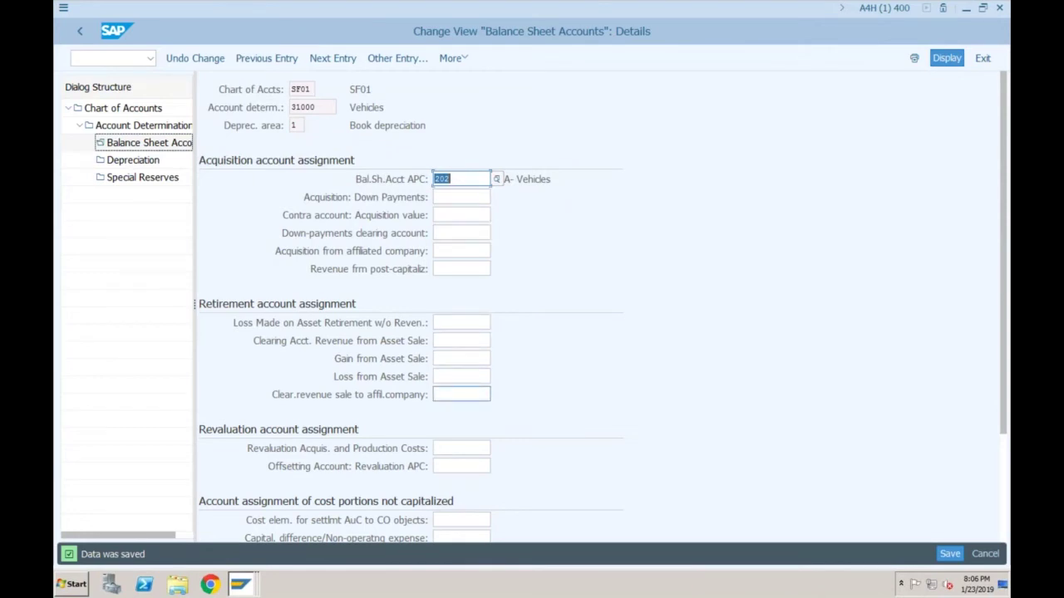
click(447, 323)
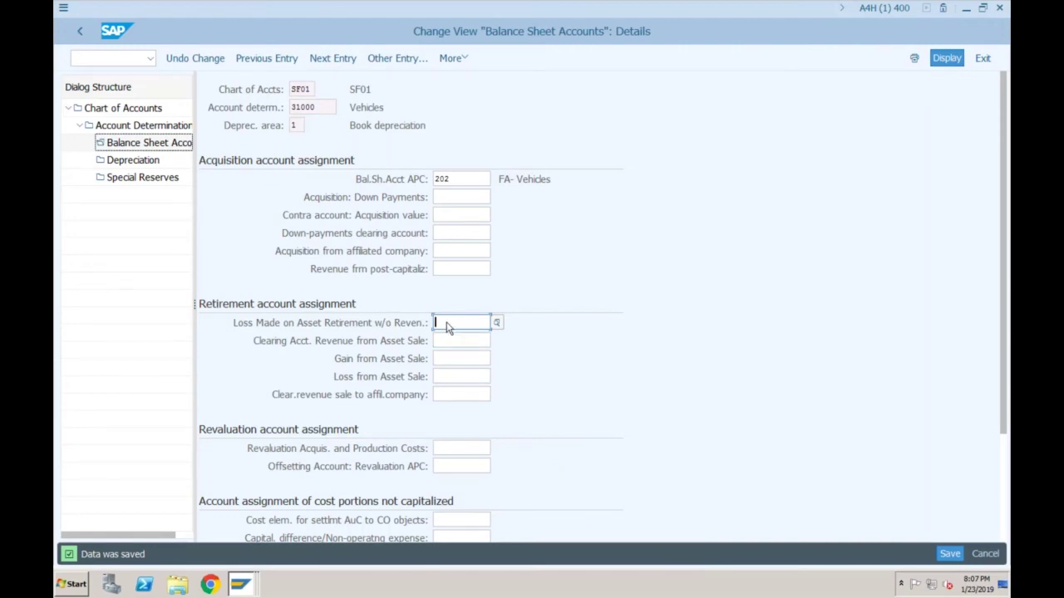
click(452, 179)
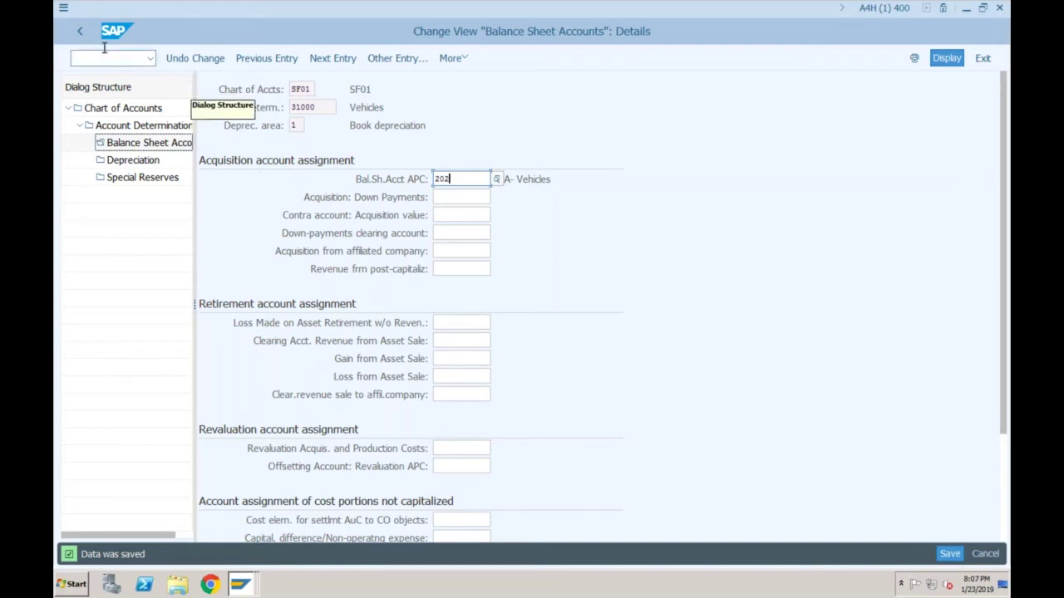
Go back to the Chart of Accounts overview and switch to the Enter Vendor Invoice session.
click(83, 34)
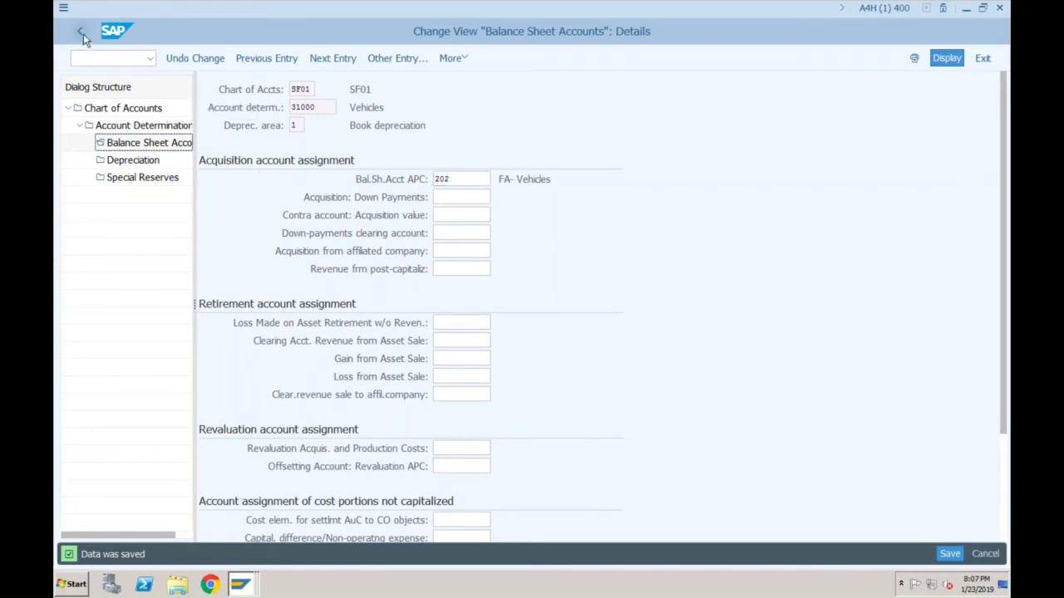
click(80, 33)
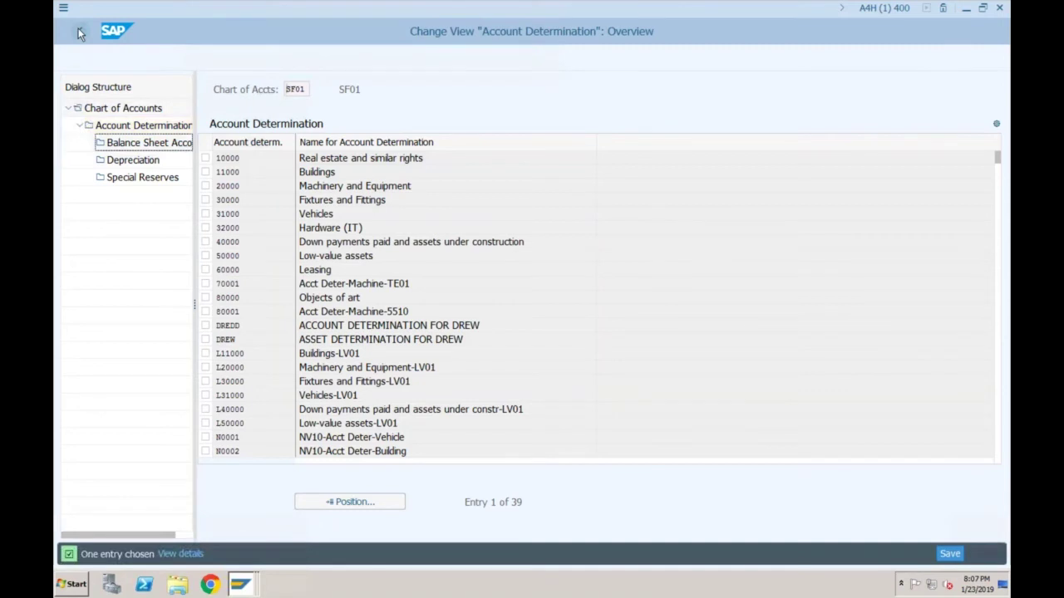
click(81, 34)
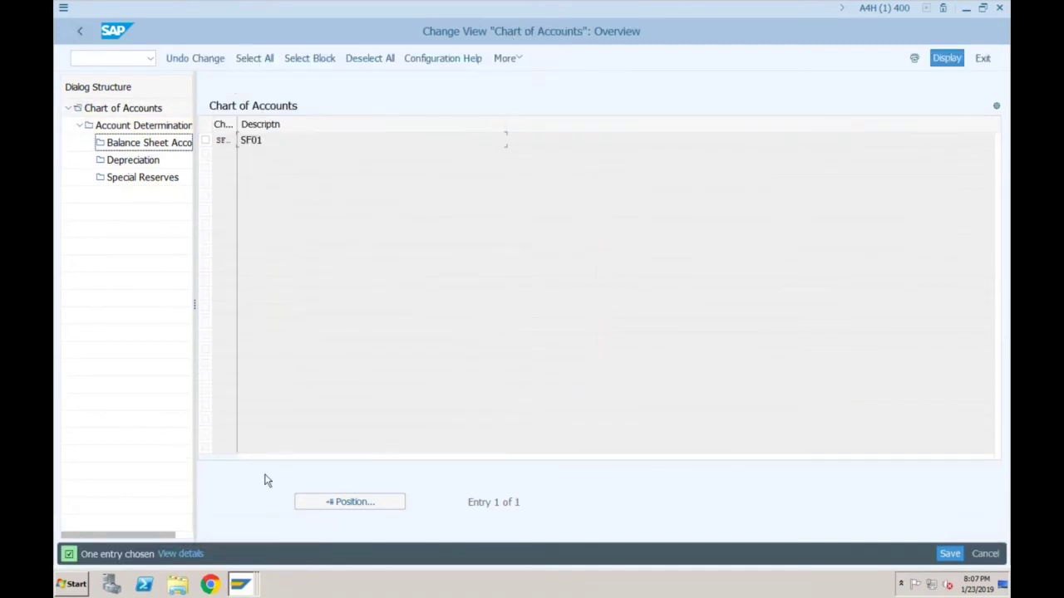
click(245, 589)
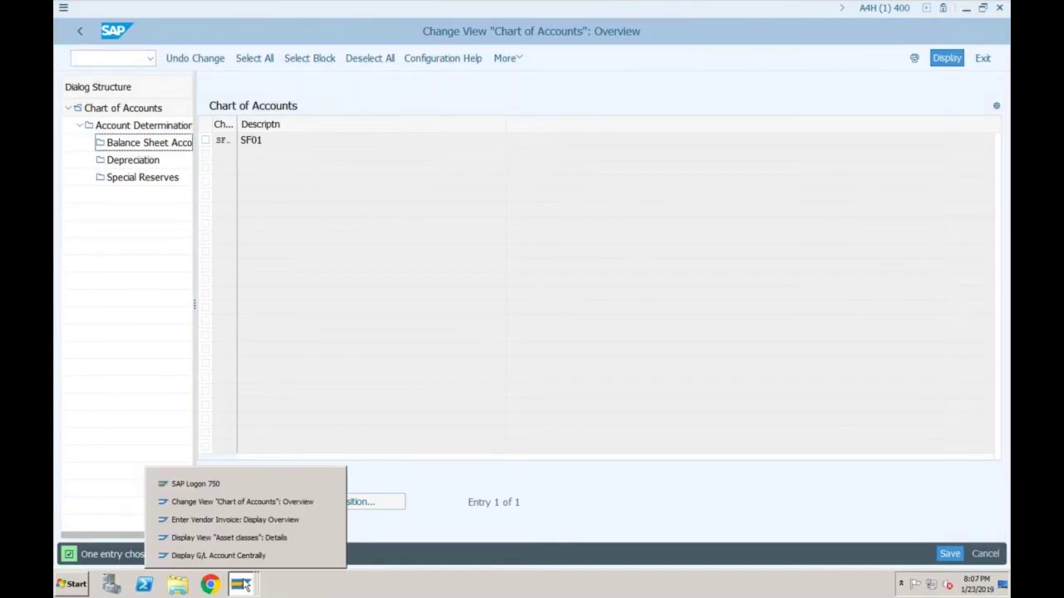
click(252, 515)
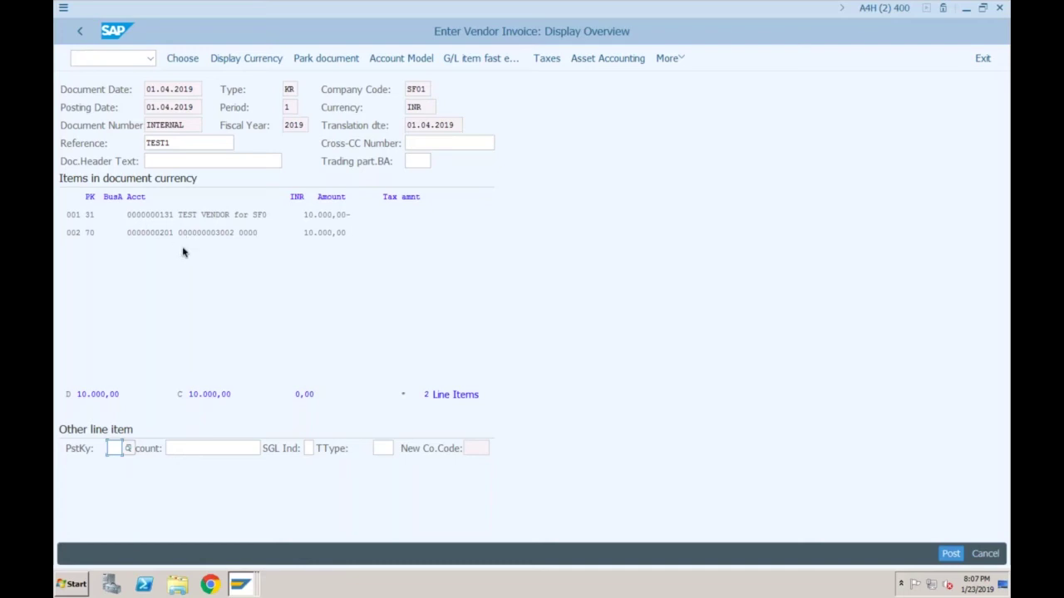
Open a maximized Notepad window and write the heading "in ECC:" followed by an empty line.
click(73, 584)
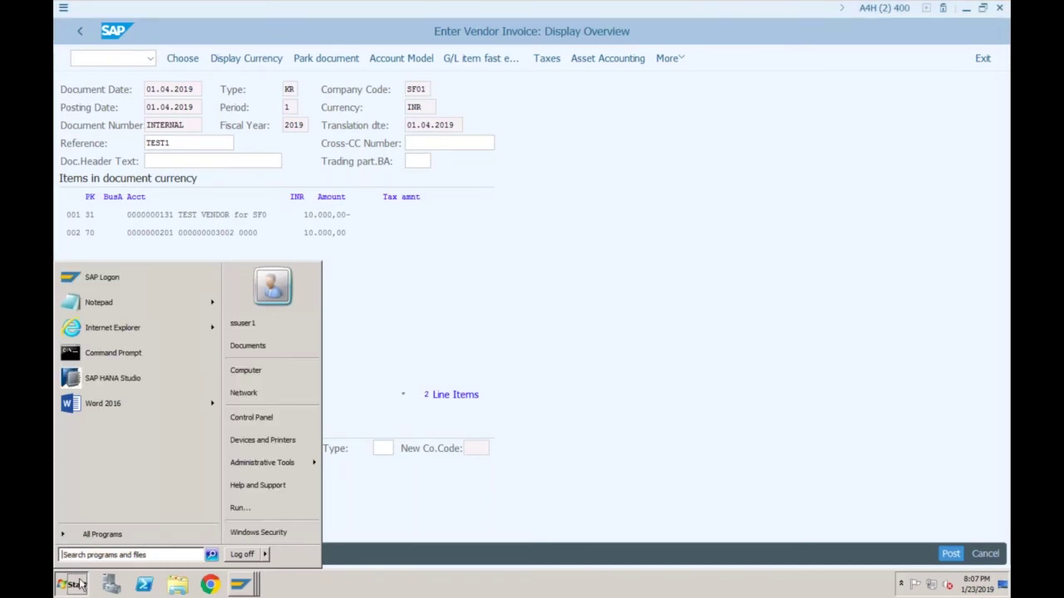
click(98, 302)
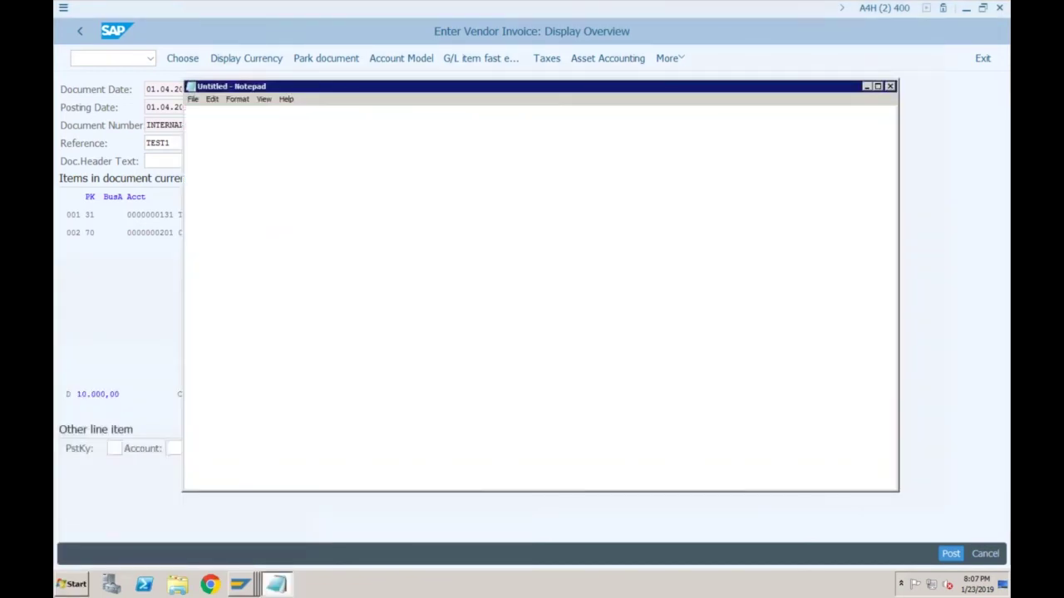
double_click(354, 88)
text(in ECC)
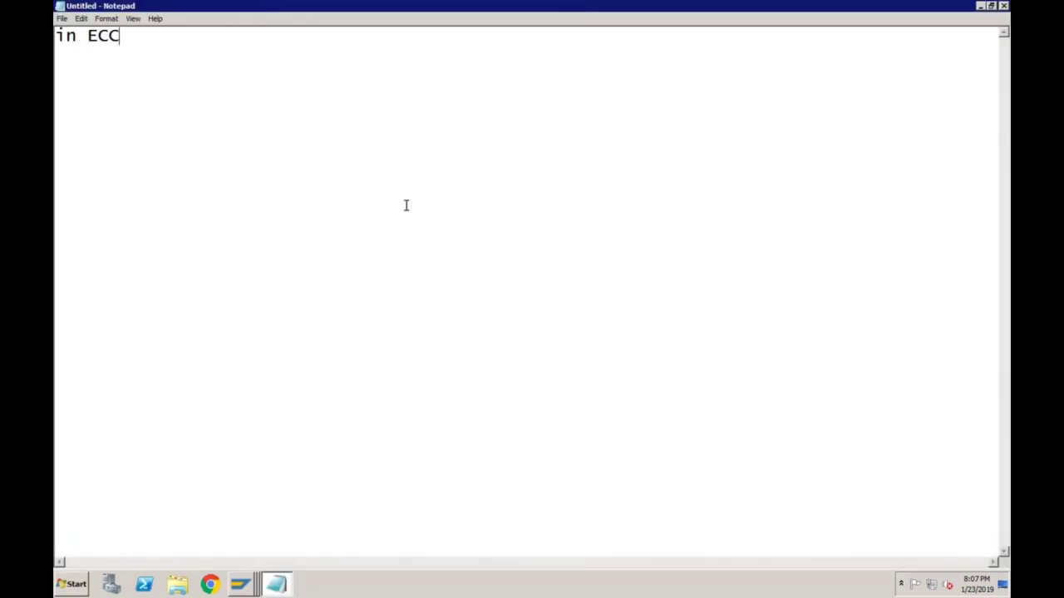
text(:)
key(Return)
key(Return)
Add the lines "Asset A/c Debit" and "Vendor A/ C Credit" below the heading in the note.
text(Asset A)
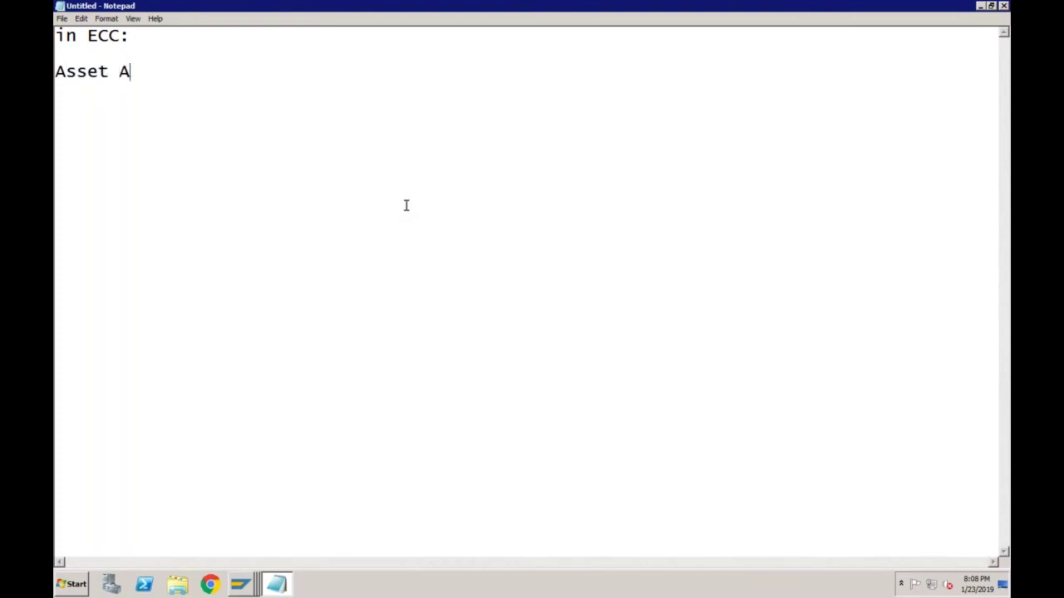
text(/c Debi)
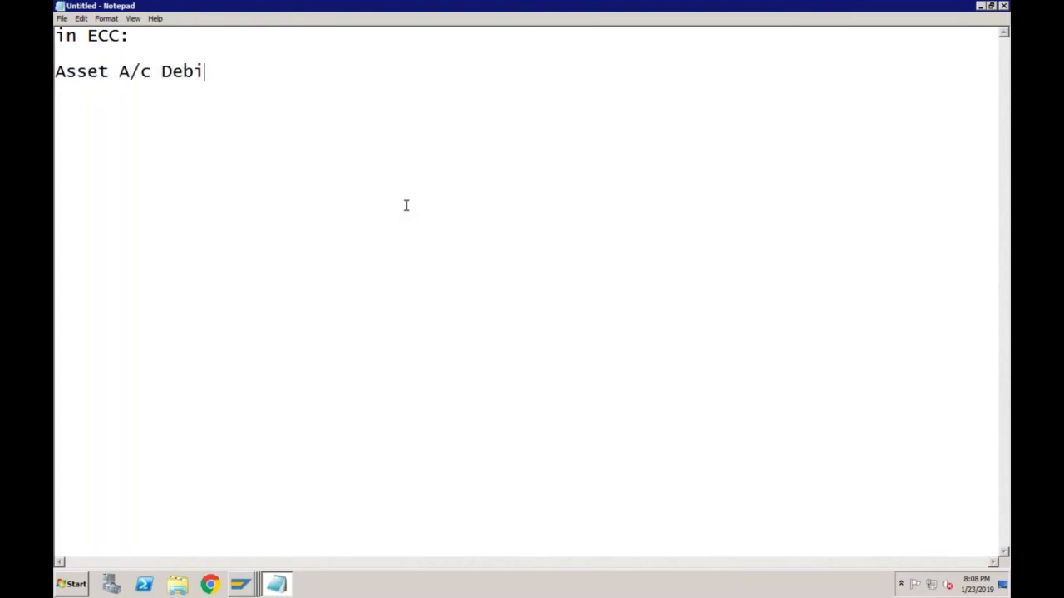
text(t)
key(Return)
text(Vendo)
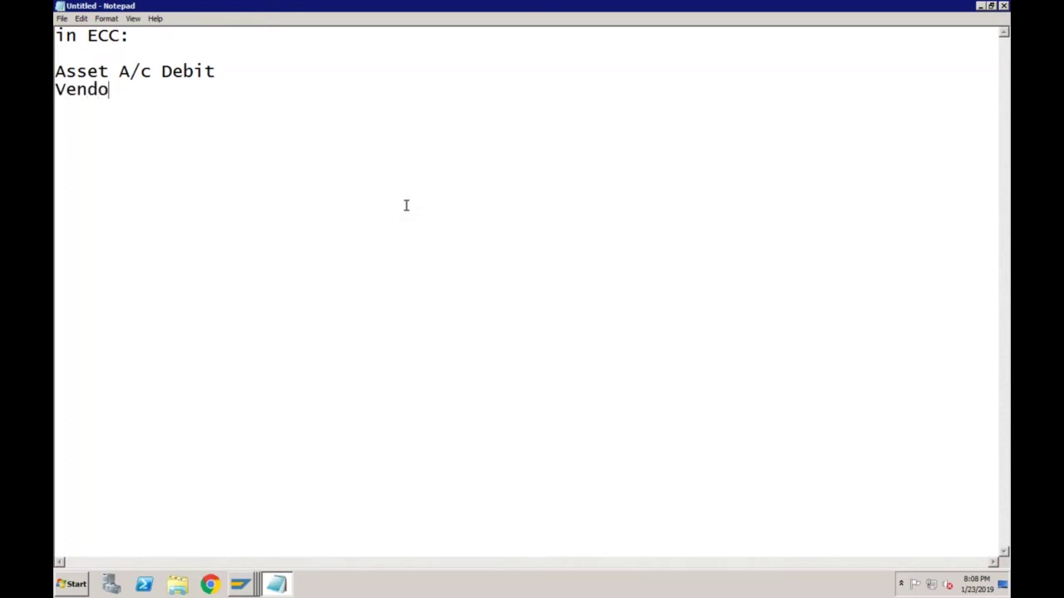
text(r A/ C Credit)
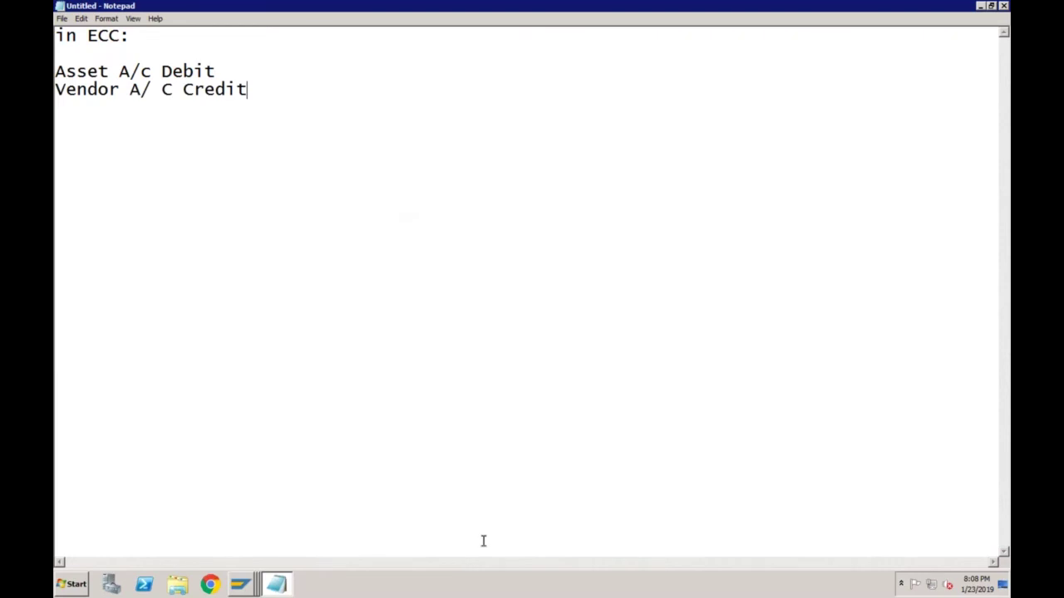
Switch back to the vendor invoice in SAP and examine the accounts and amounts of the vendor and asset line items.
click(250, 584)
click(235, 519)
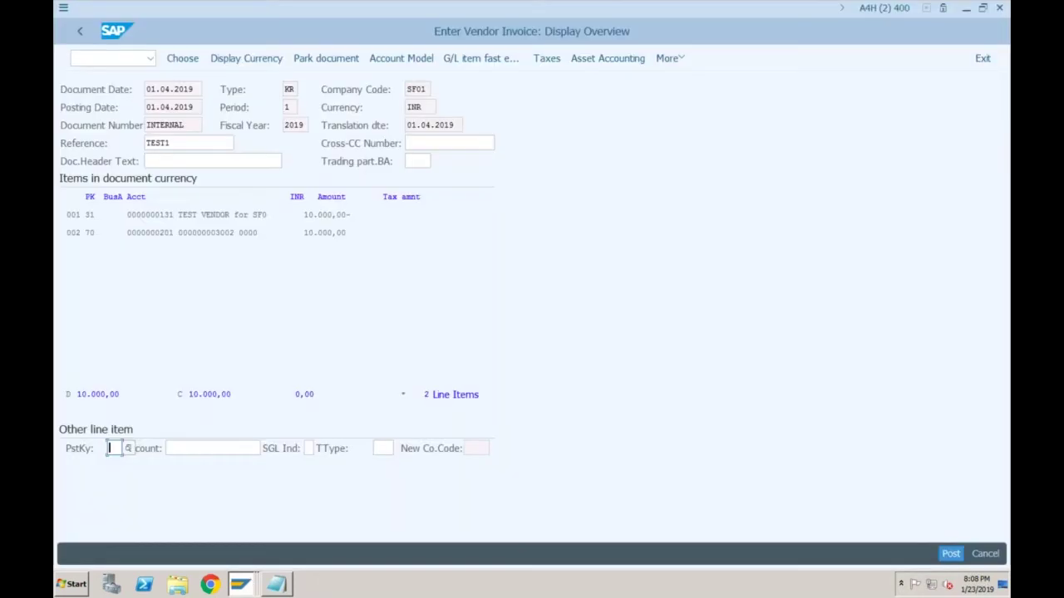
drag(178, 214, 355, 218)
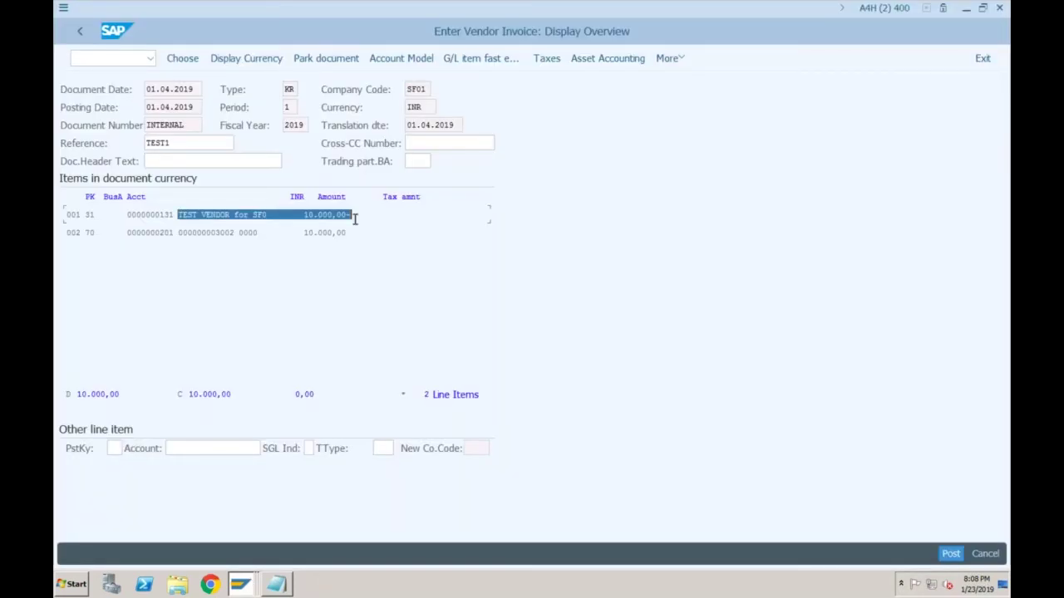
drag(178, 233, 348, 236)
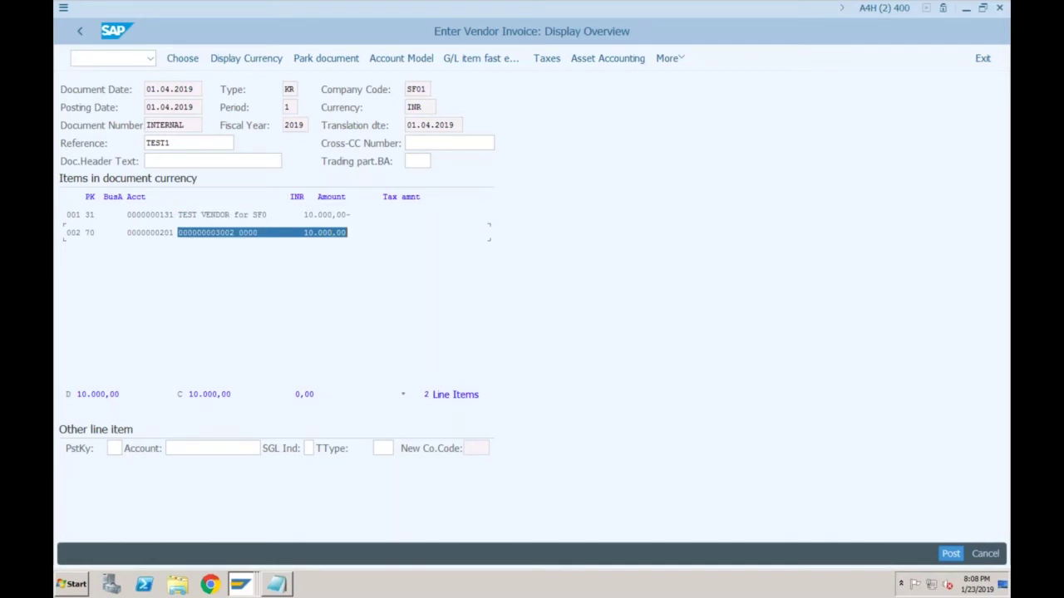
drag(158, 233, 175, 233)
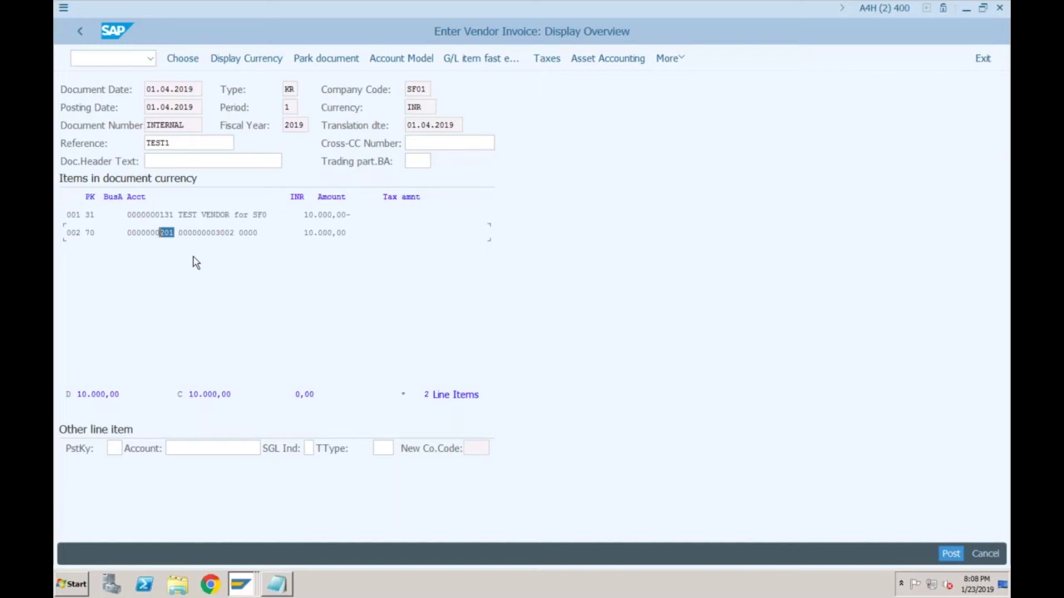
click(178, 233)
drag(177, 233, 126, 232)
click(173, 233)
Try to simulate the asset accounting postings of the vendor invoice.
click(592, 59)
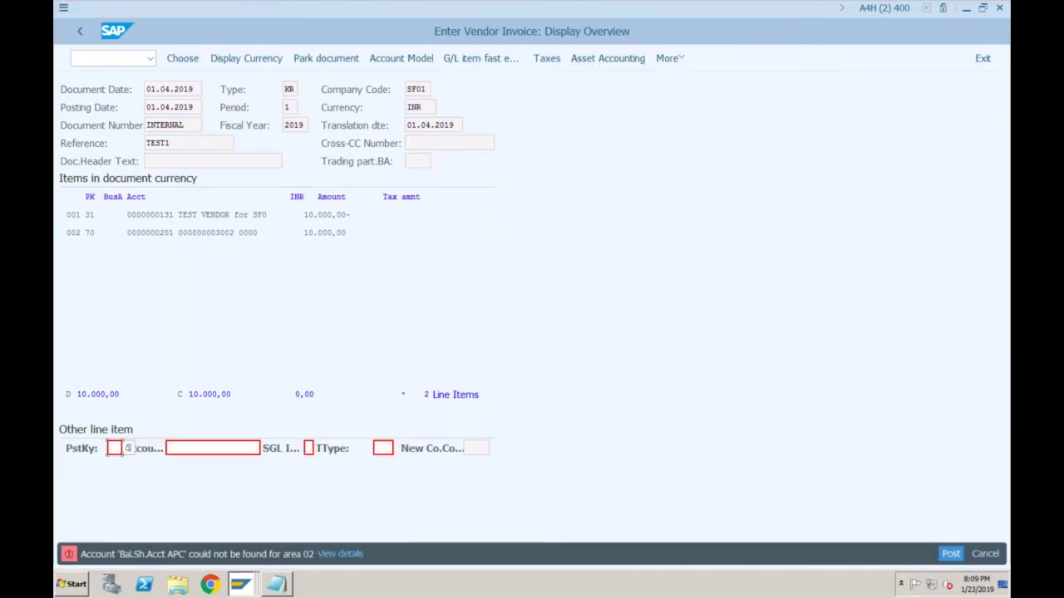
click(667, 58)
mouse_move(698, 87)
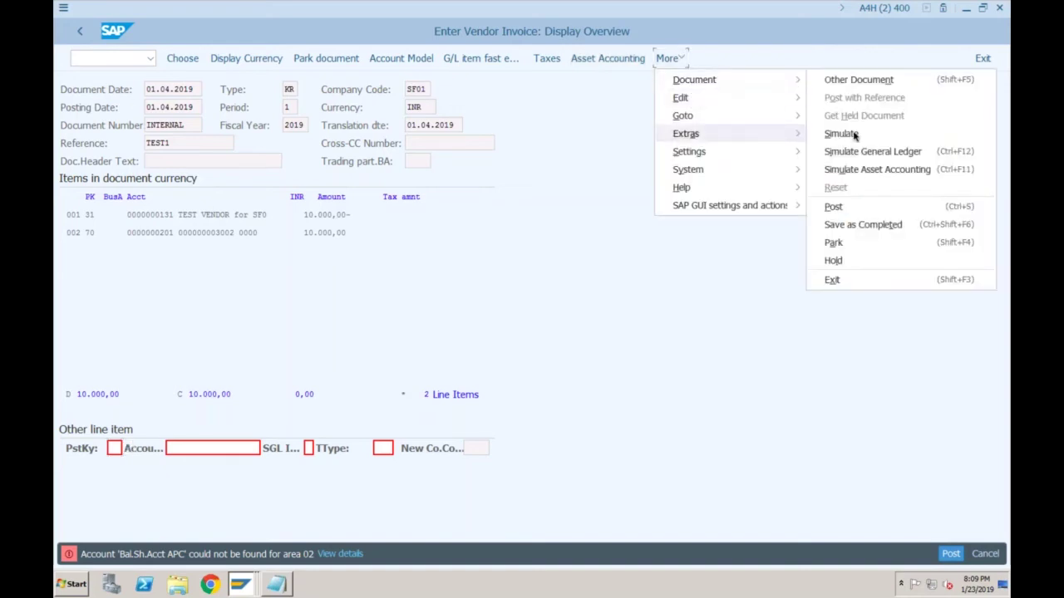
key(Escape)
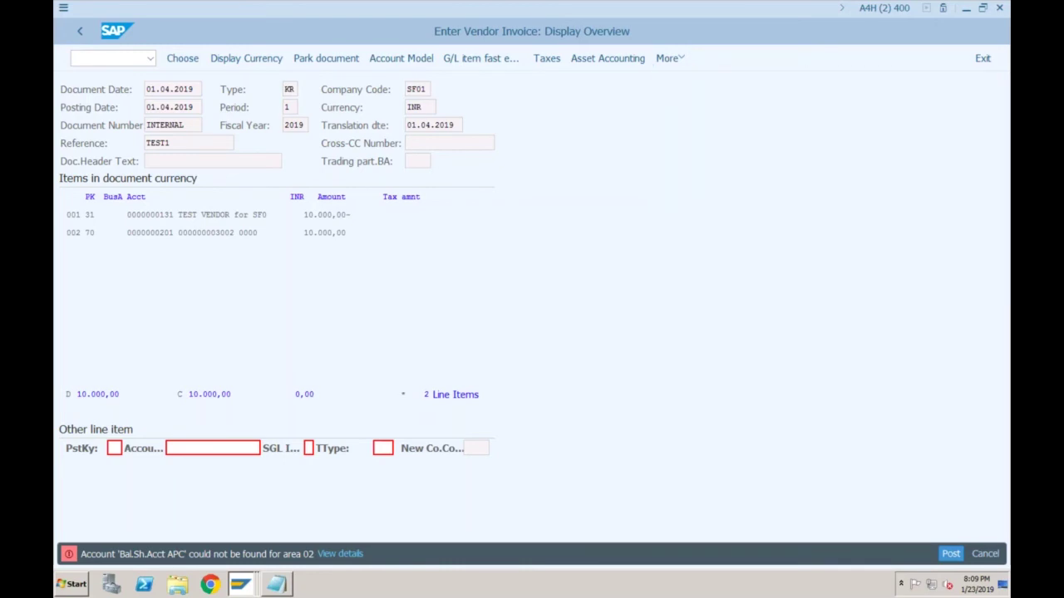
click(682, 60)
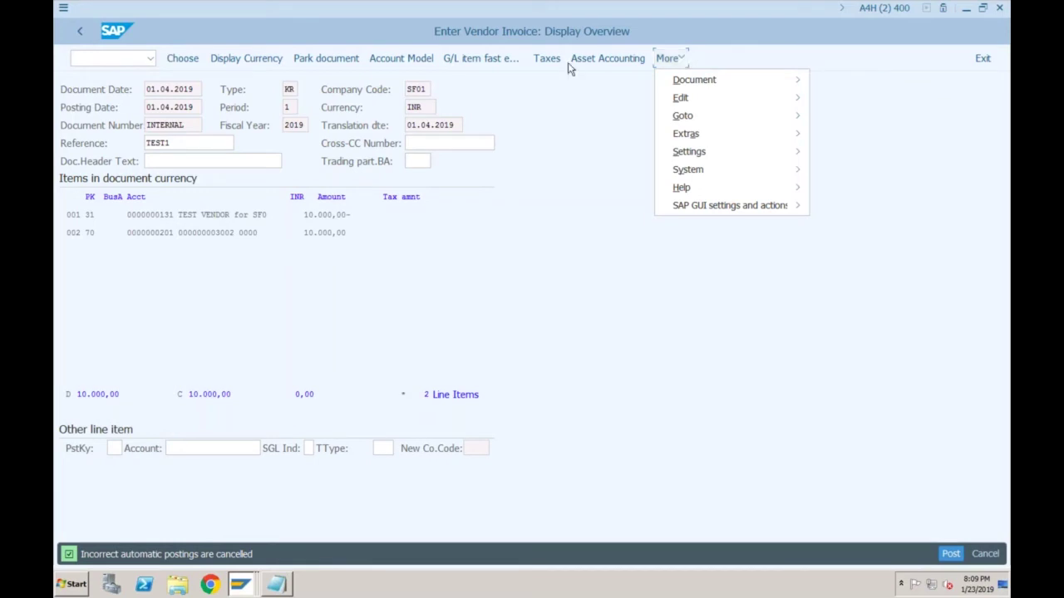
click(591, 61)
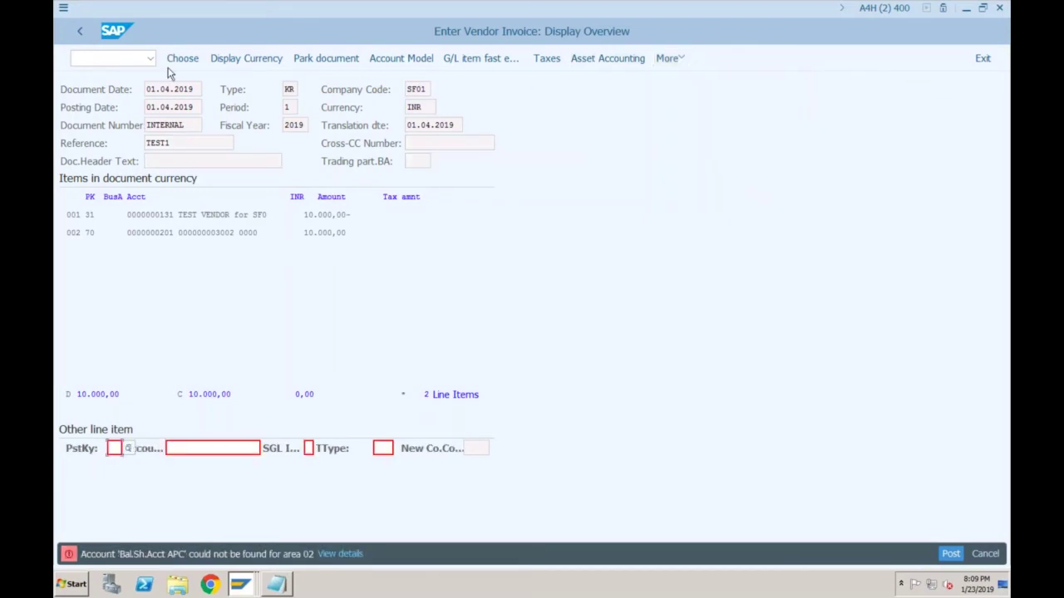
Restart the F-90 vendor acquisition for SF01 with document and posting date 01.04.2019, type KR, reference Test1, currency INR and the test vendor.
click(124, 62)
text(/n)
key(Return)
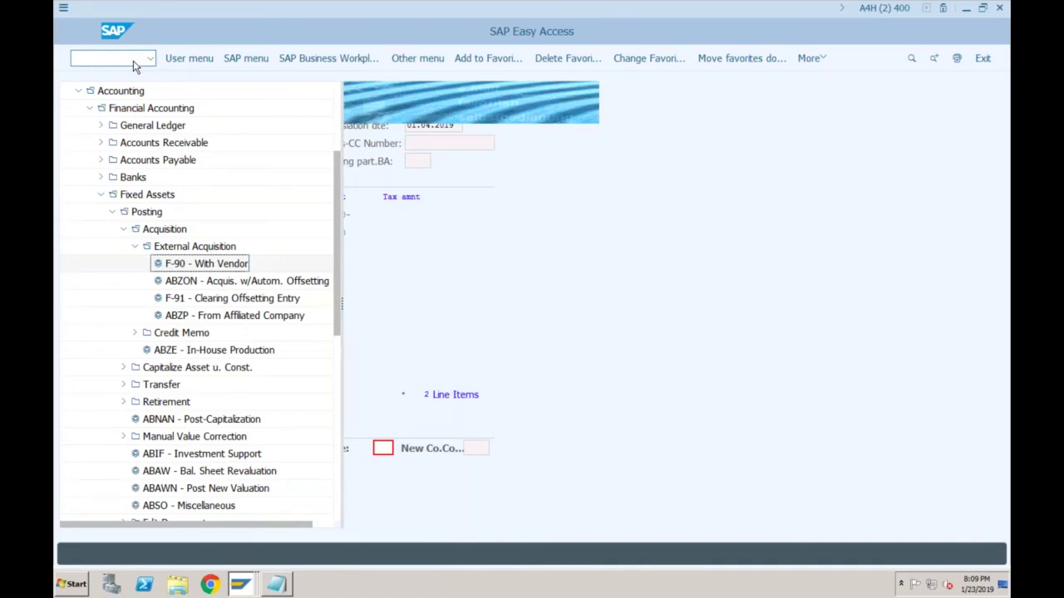
text(f)
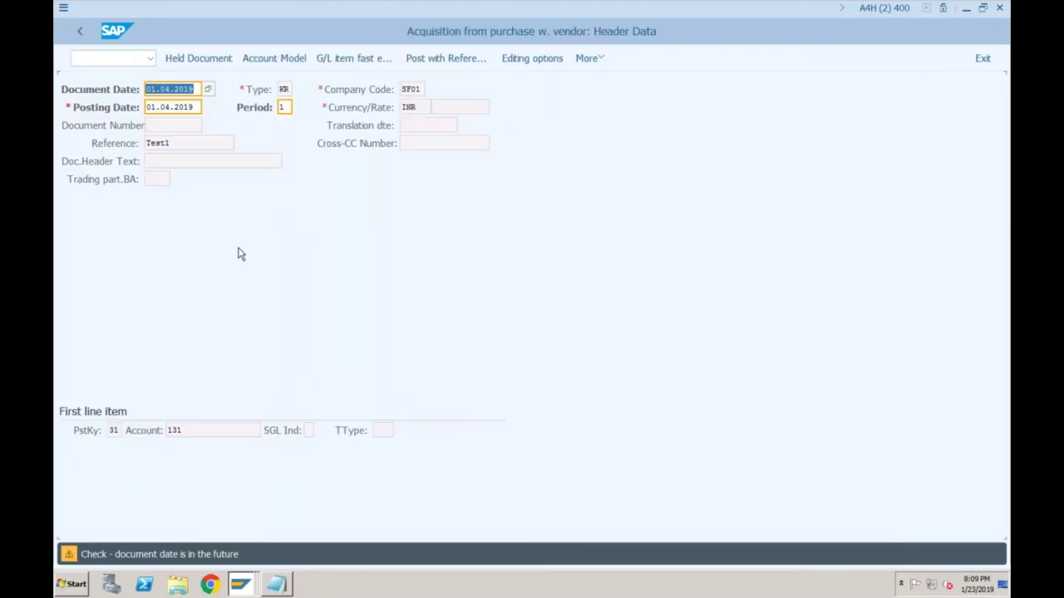
key(Return)
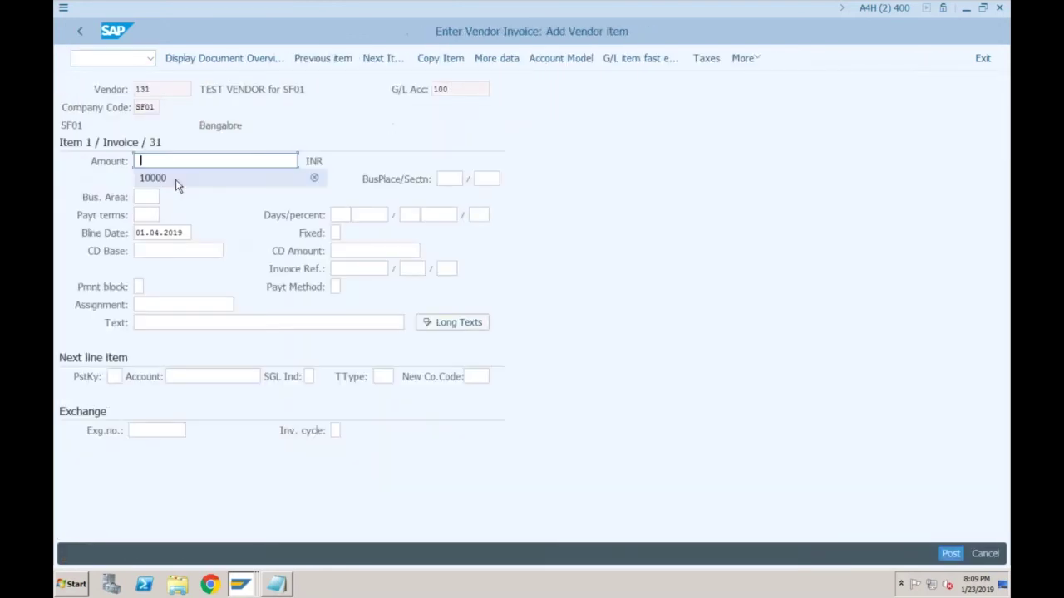
Enter 10000 INR on the vendor item and continue to posting key 70, account 3002-0 and transaction type 100.
click(176, 178)
click(121, 376)
text(70)
key(Tab)
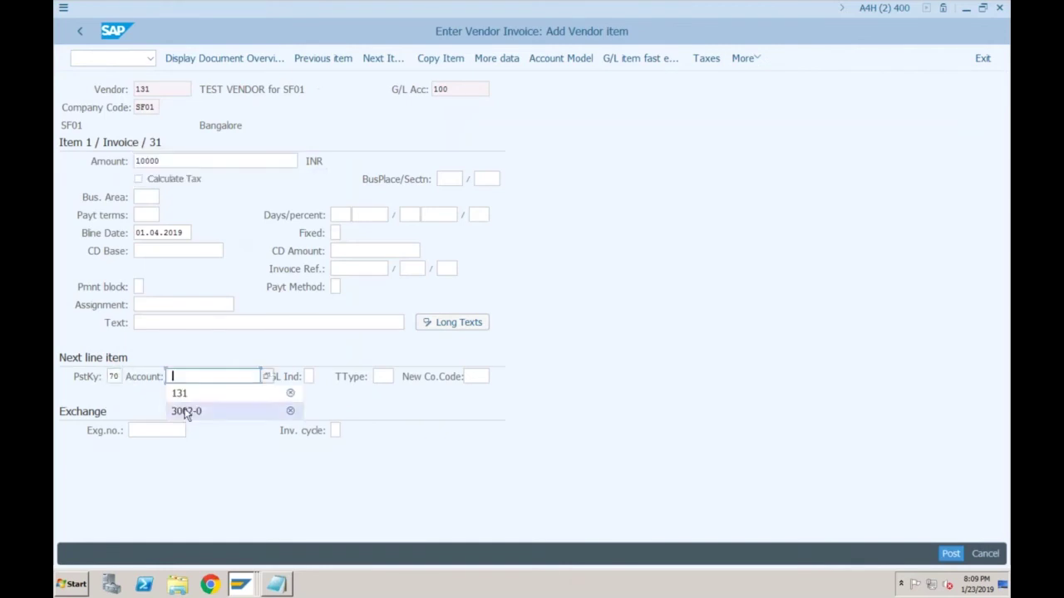
click(190, 408)
click(381, 377)
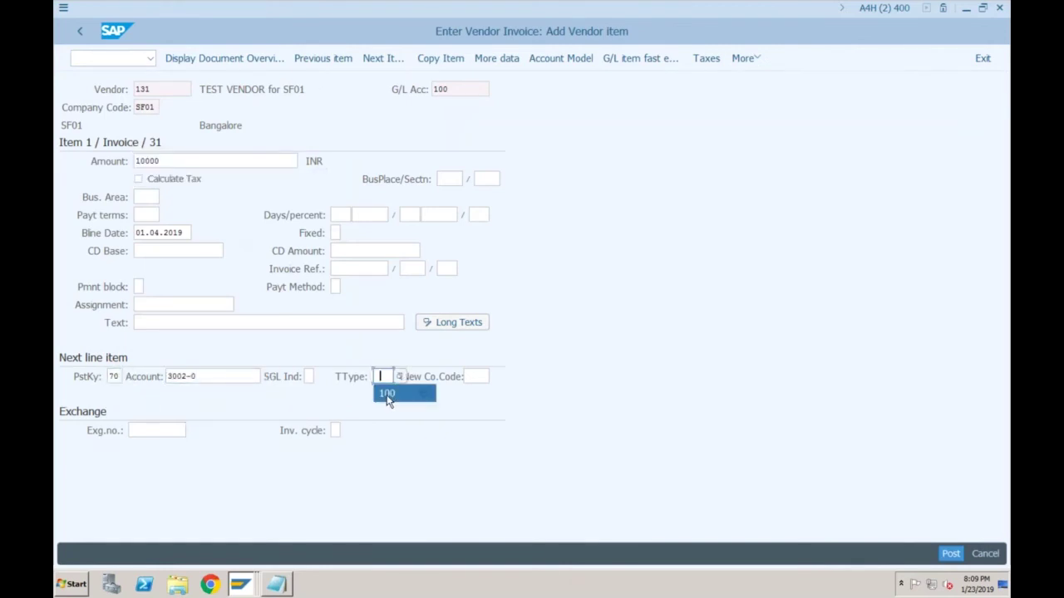
click(387, 394)
key(Return)
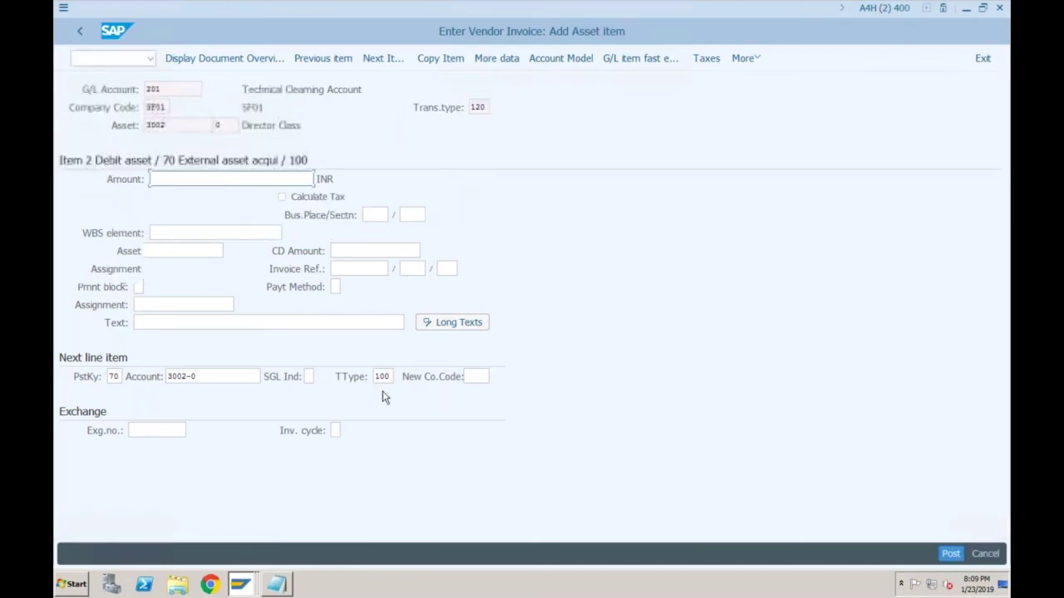
Enter 10000 INR as the amount of the asset item and try to simulate the document.
text(10000)
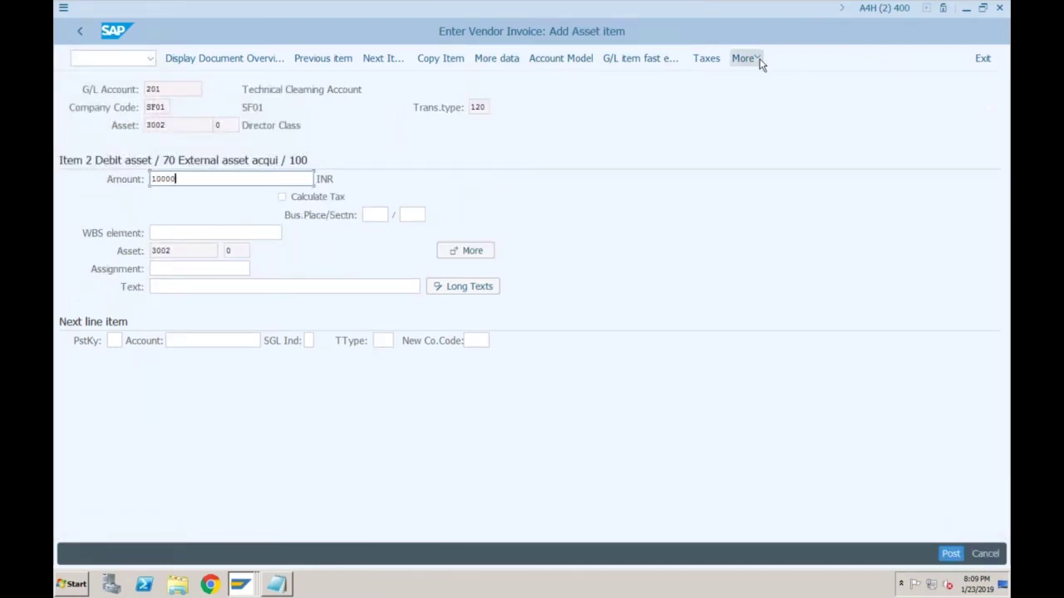
click(744, 58)
mouse_move(768, 81)
click(608, 133)
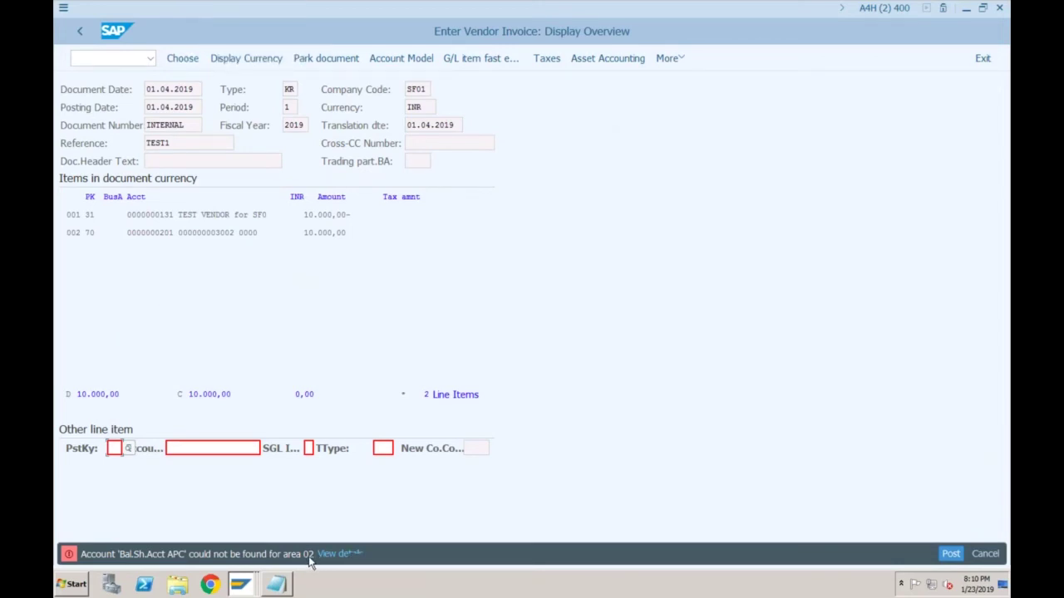
In the Chart of Accounts session, assign Bal.Sh.Acct APC 202 to account determination 31000 for the IFRS depreciation area and save.
click(243, 586)
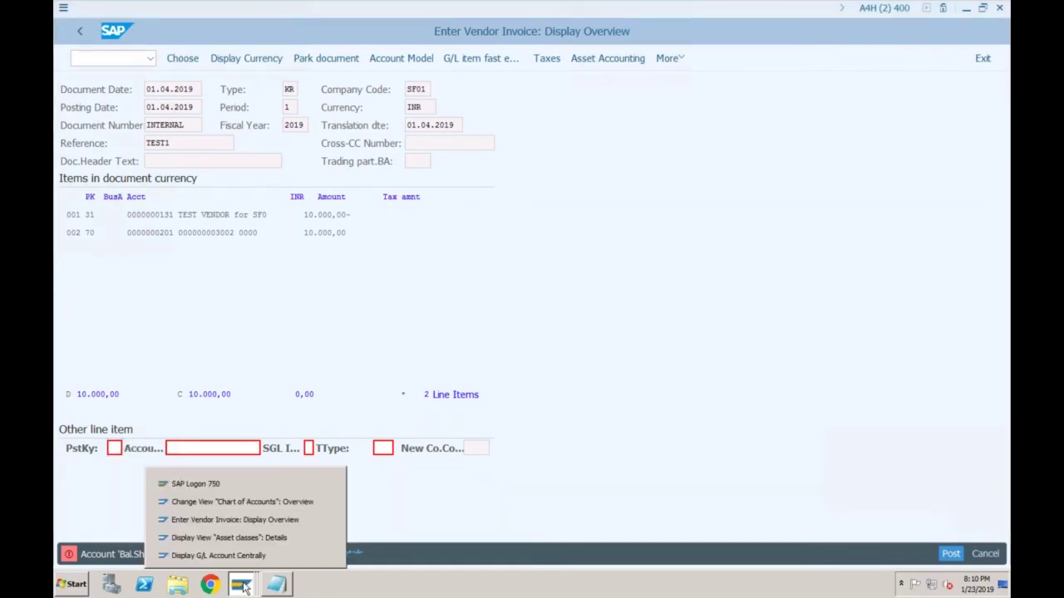
click(250, 503)
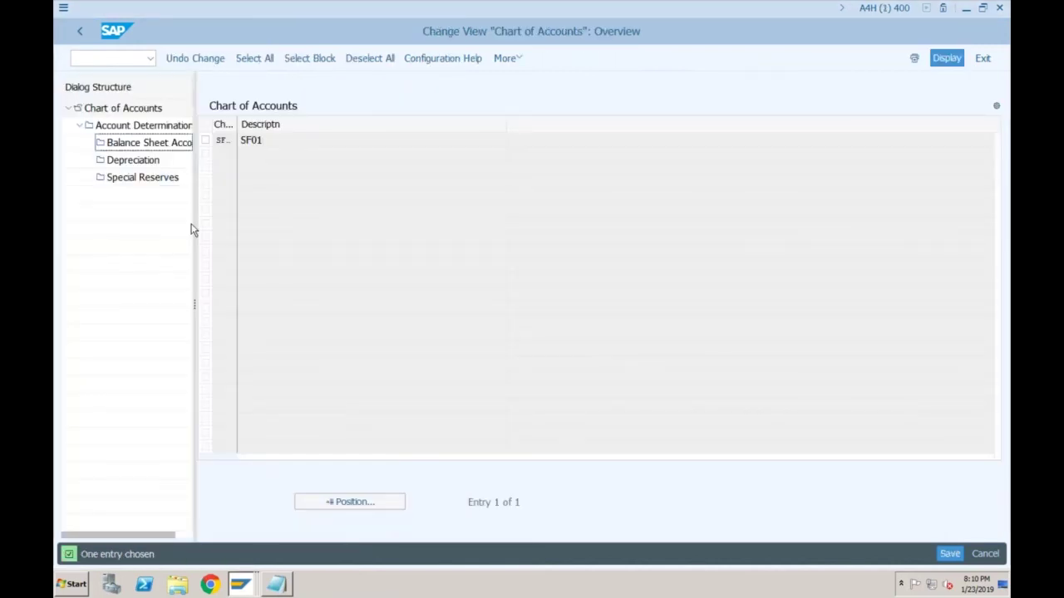
double_click(142, 126)
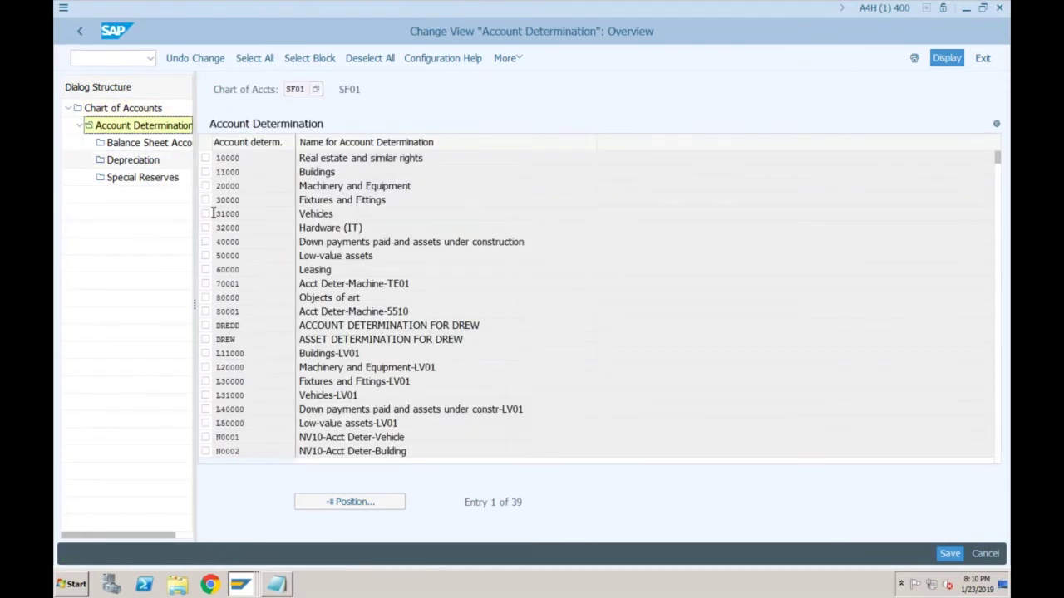
double_click(212, 213)
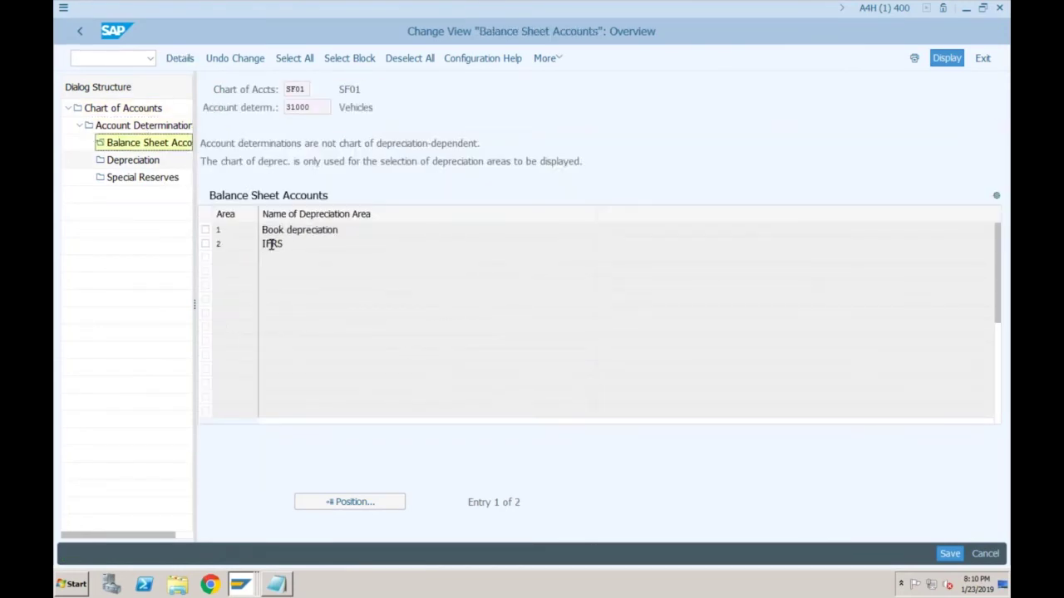
double_click(271, 244)
text(202)
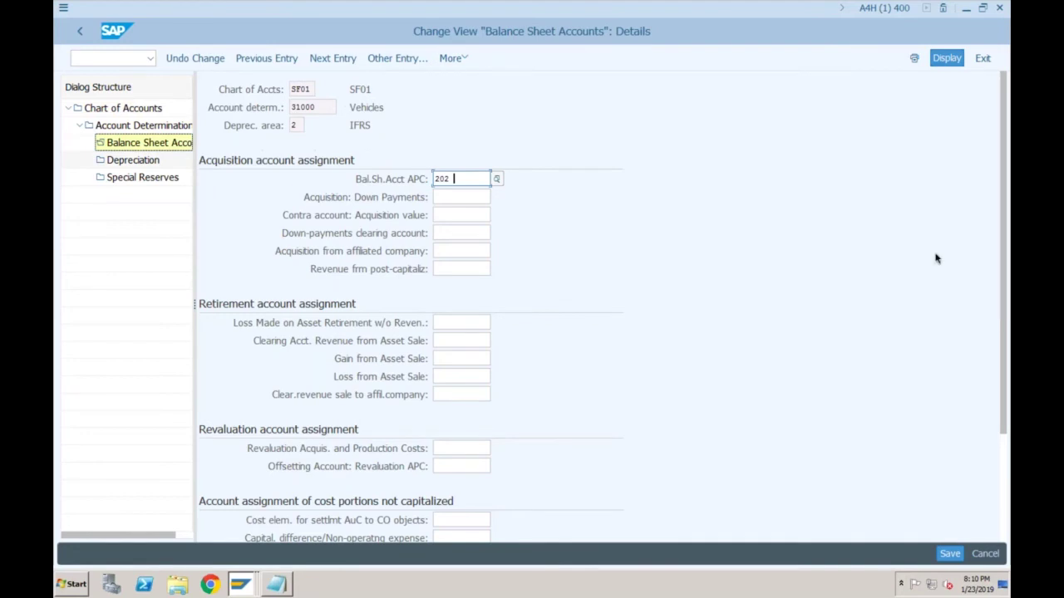
click(948, 555)
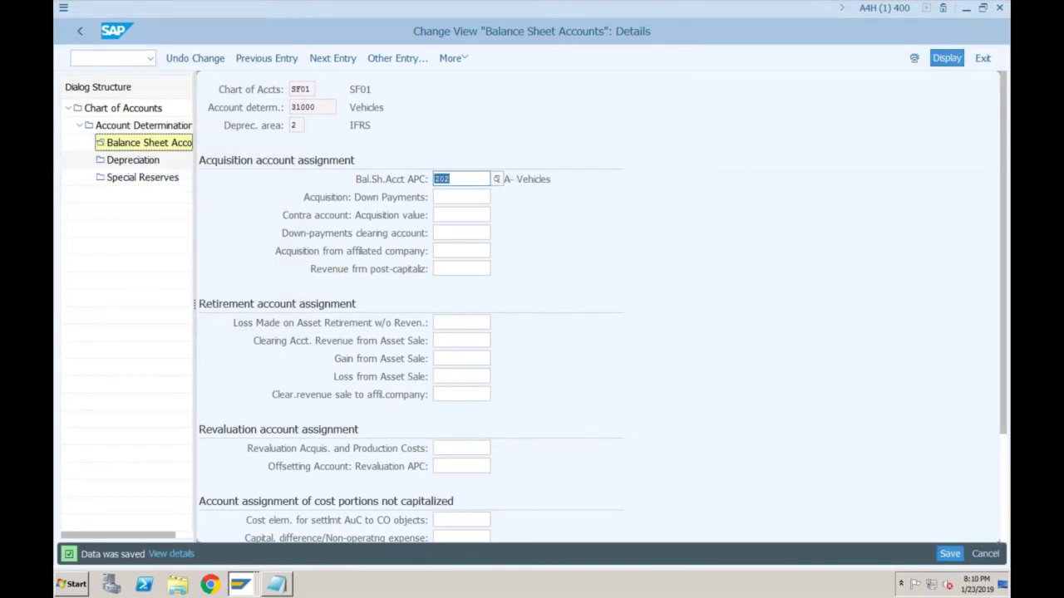
In the Enter Vendor Invoice session, simulate the document again and open its Asset Accounting line item view.
click(240, 585)
click(331, 516)
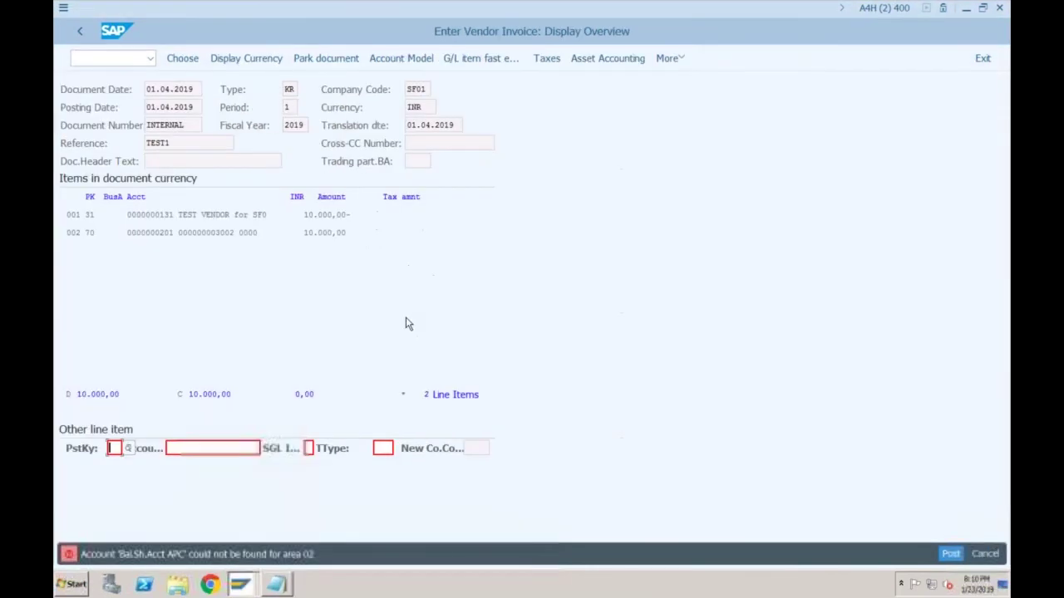
click(667, 59)
mouse_move(703, 78)
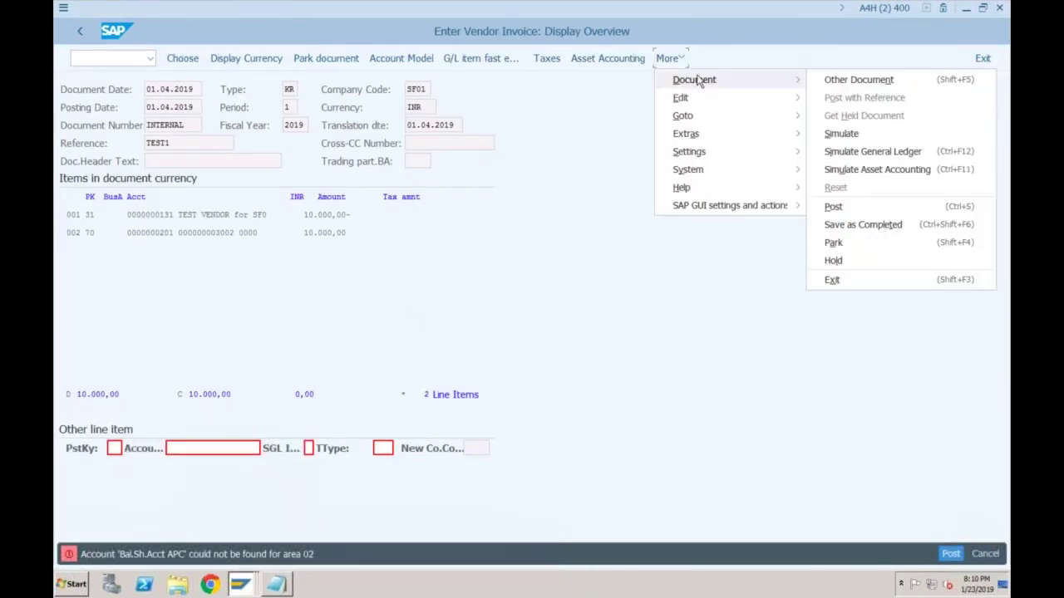
click(841, 134)
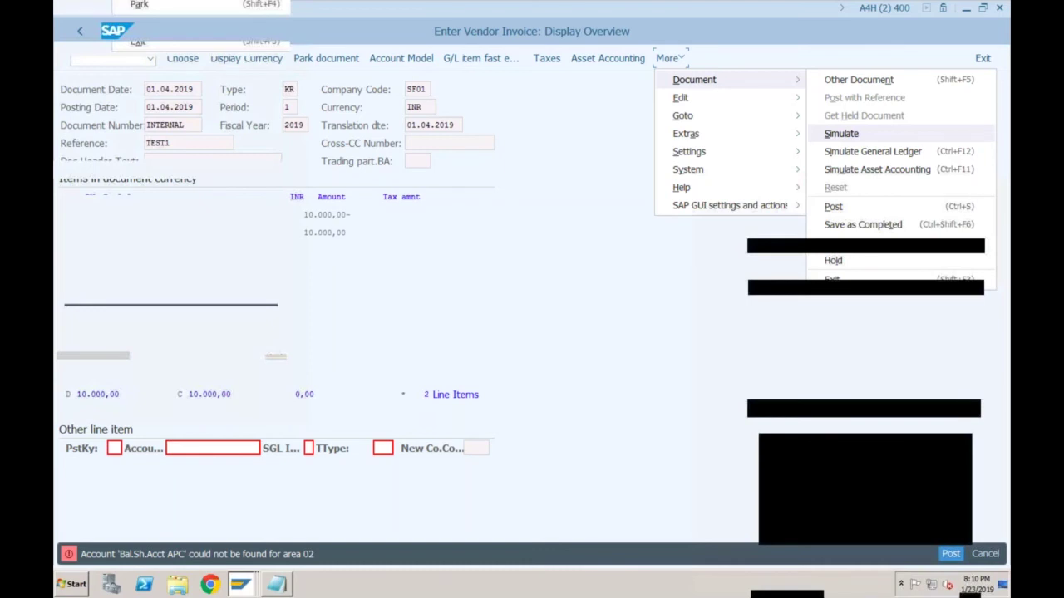
click(842, 135)
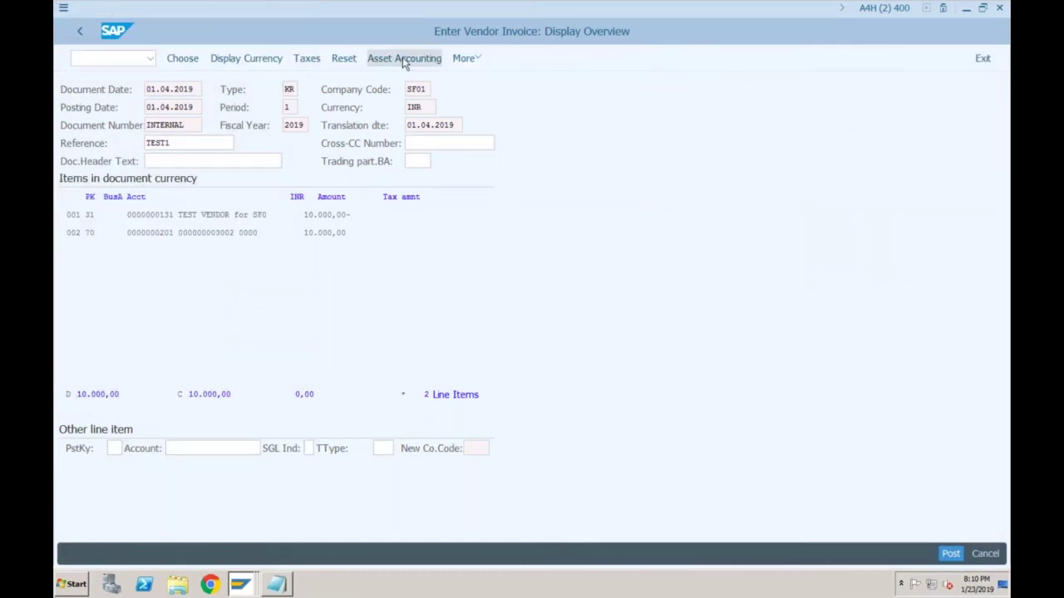
click(402, 59)
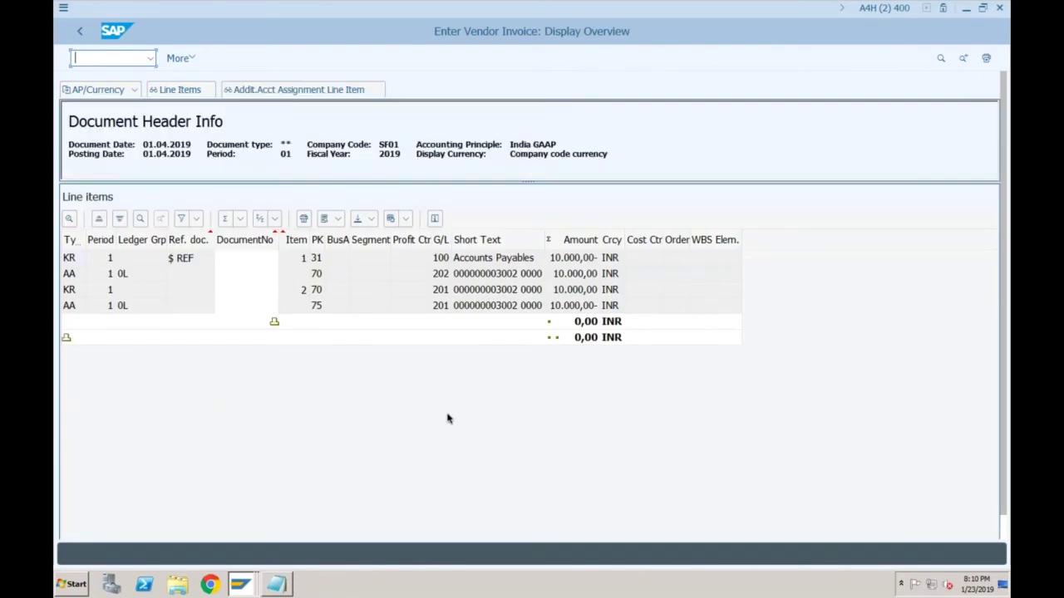
Switch to the Notepad notes and add the line "only 1 document is posted, doc type AA" under the "in ECC:" heading.
click(276, 584)
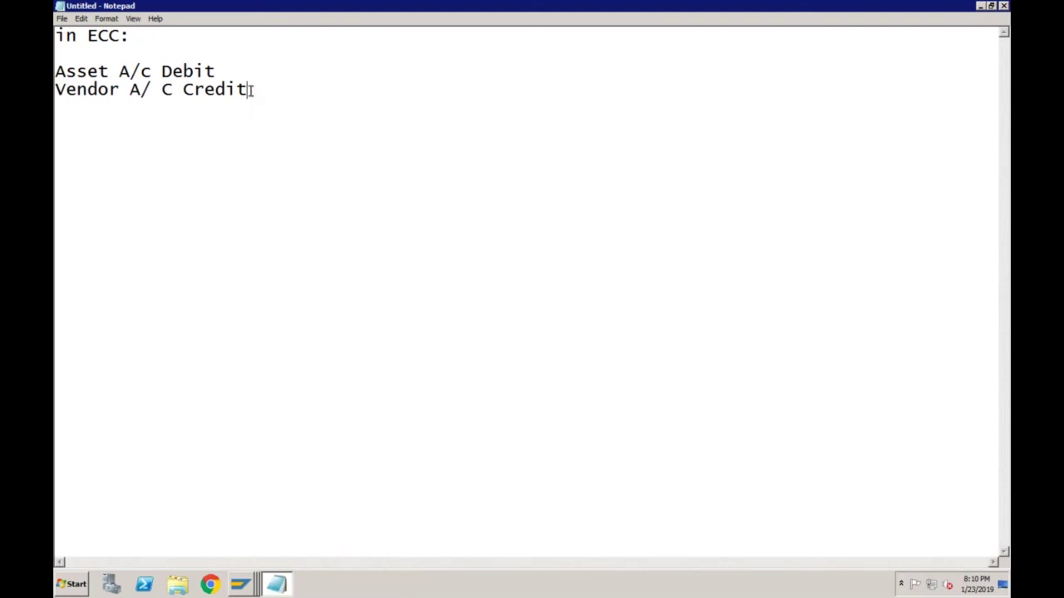
drag(251, 92, 54, 71)
click(166, 38)
key(Return)
key(Return)
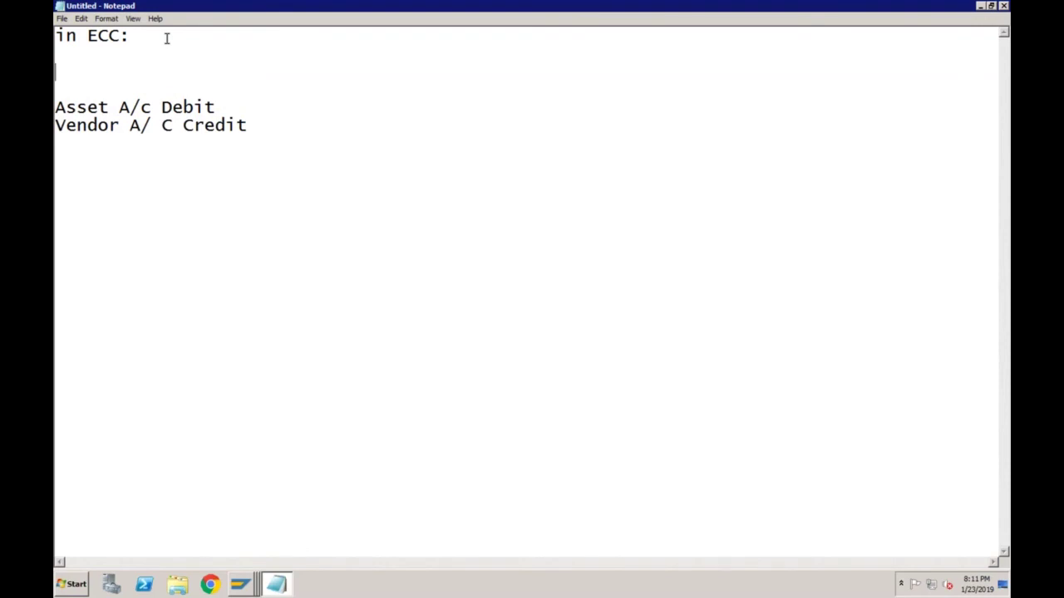
text(only 1 document is )
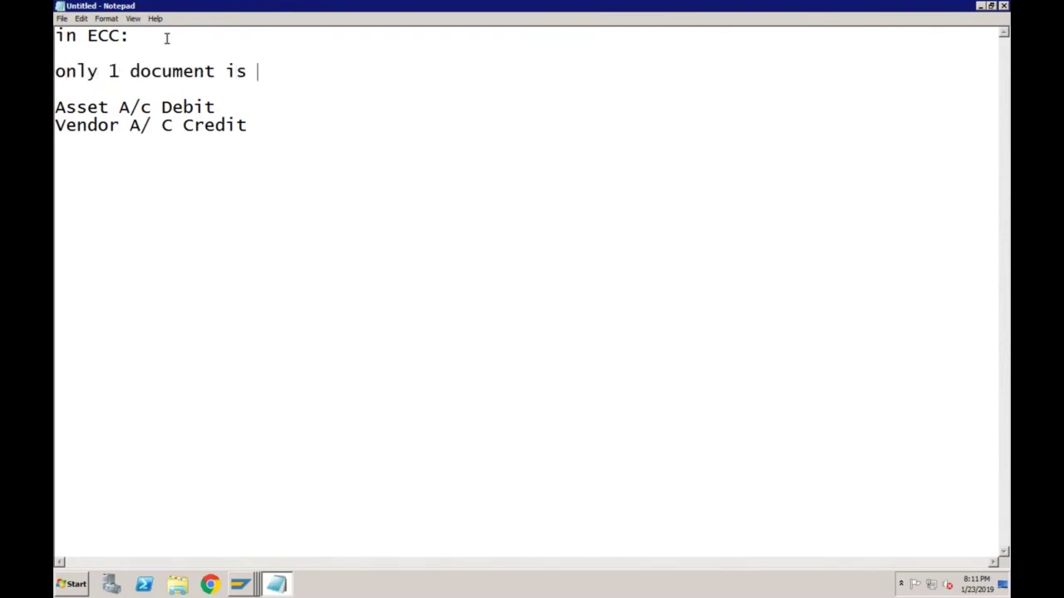
text(posted)
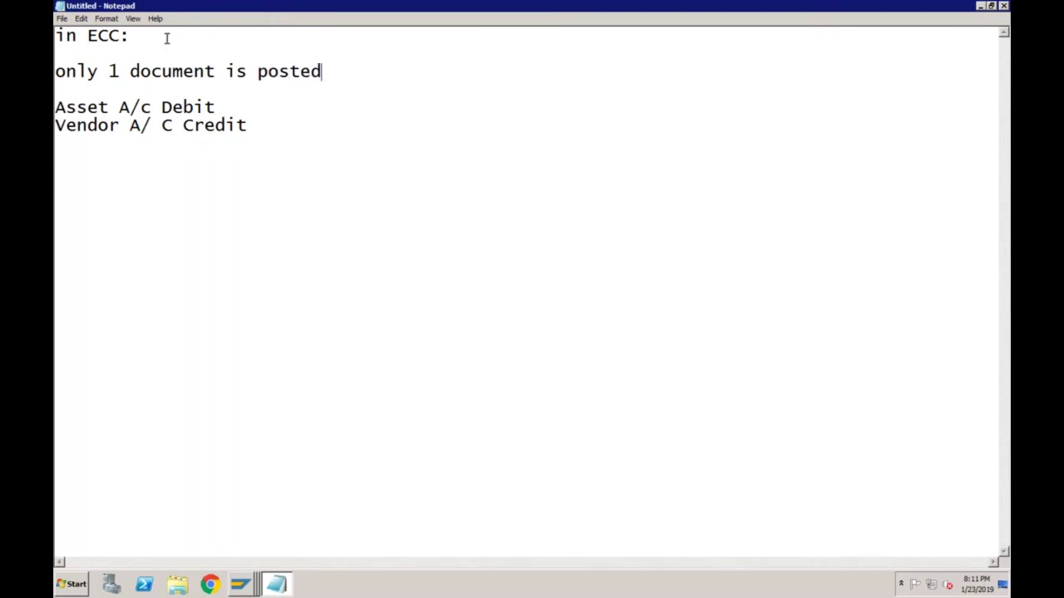
text(, doc type )
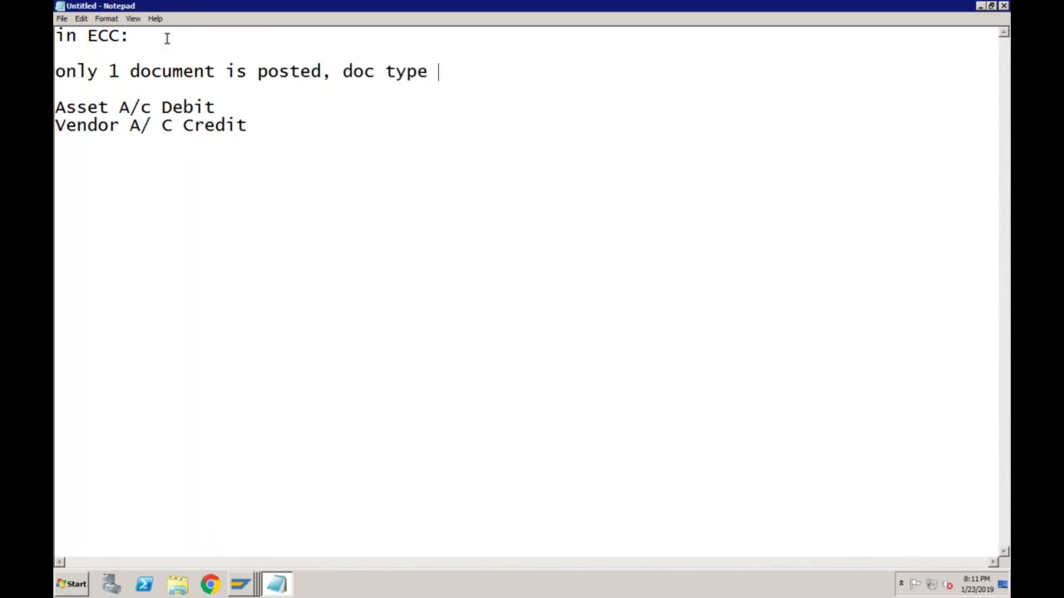
text(AA)
Add the heading "In S/4" below the ECC vendor credit line.
click(258, 126)
key(Return)
key(Return)
text(In S/4)
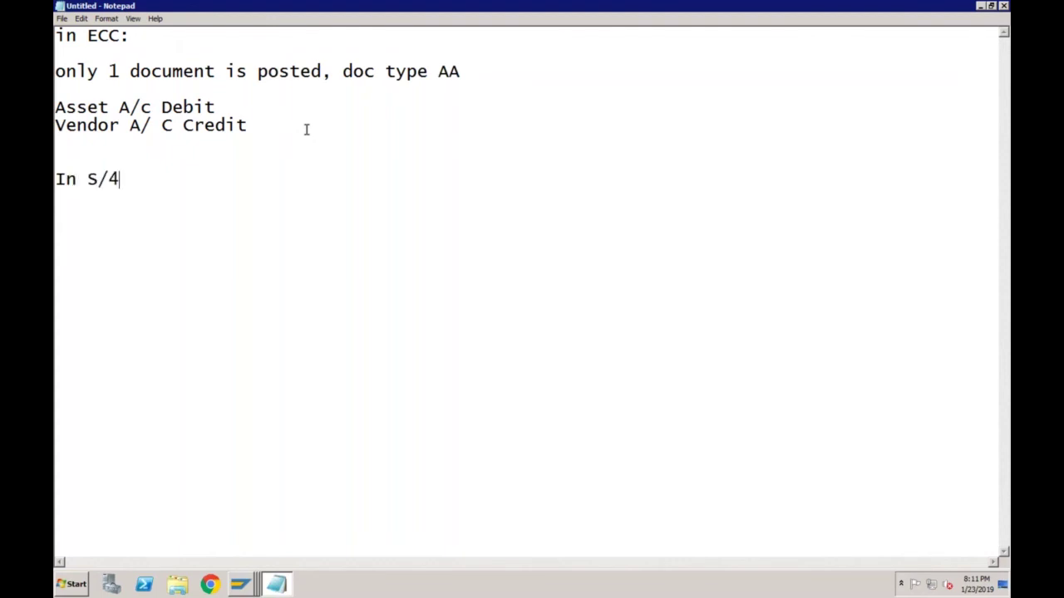
Write "There will be 1 document called as operation document, with doc type KR" under the In S/4 heading.
key(Return)
key(Return)
text(There W)
text(il)
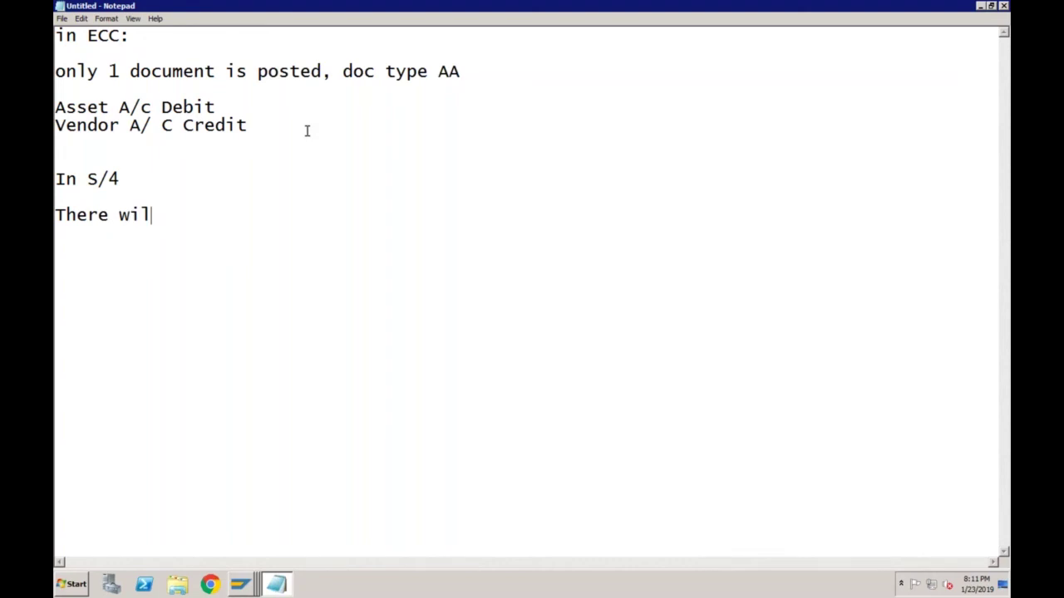
text(l be 1 do)
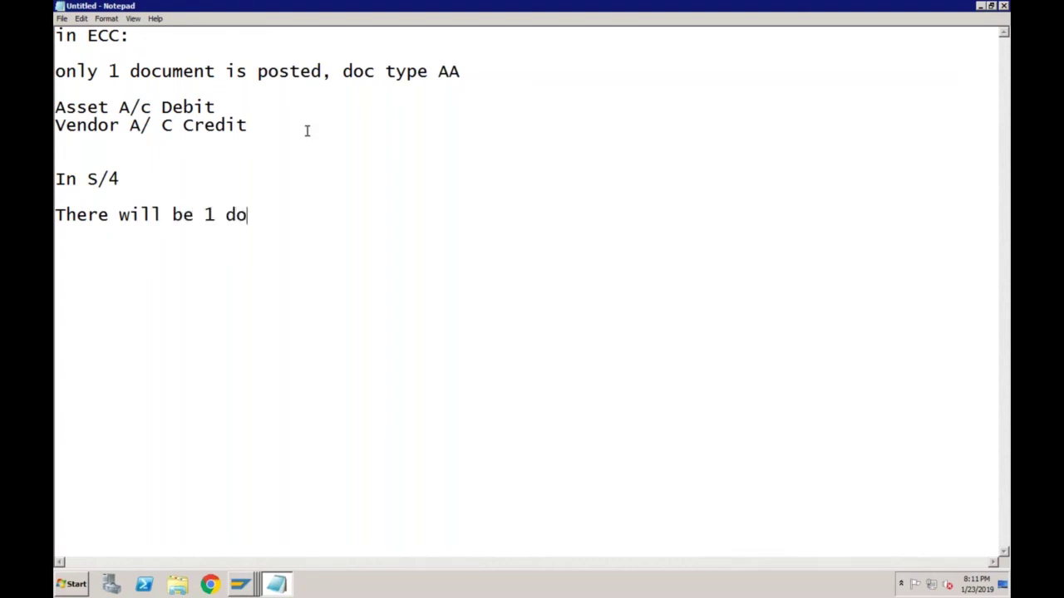
text(cument )
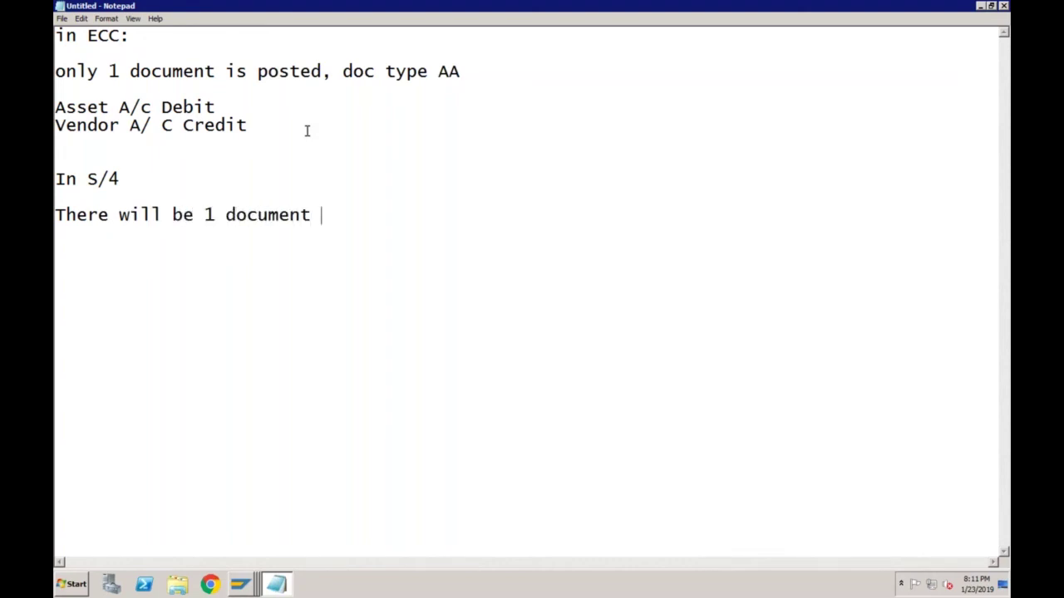
text(called a)
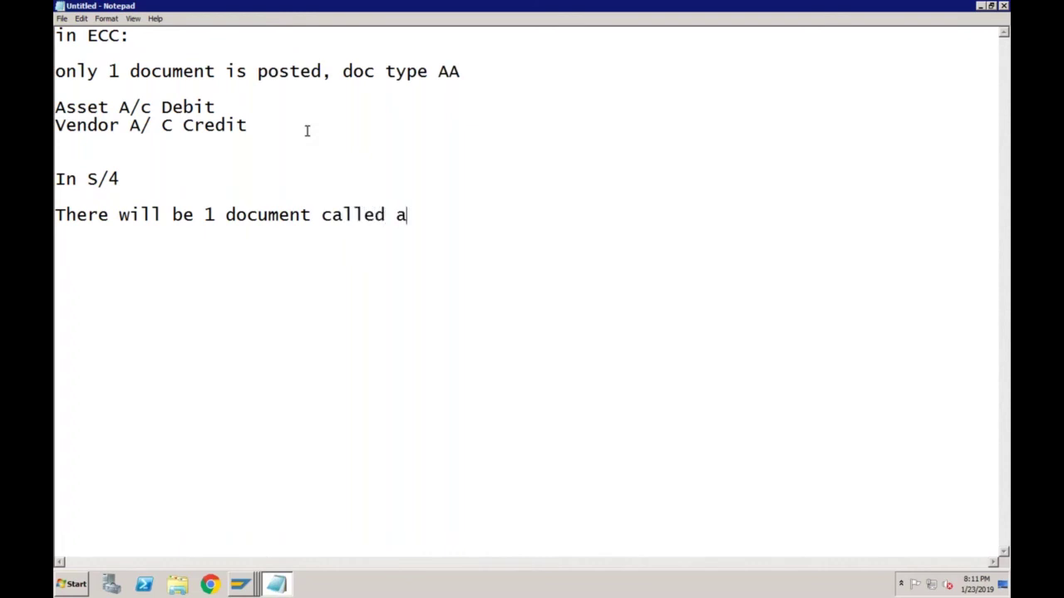
text(s opera)
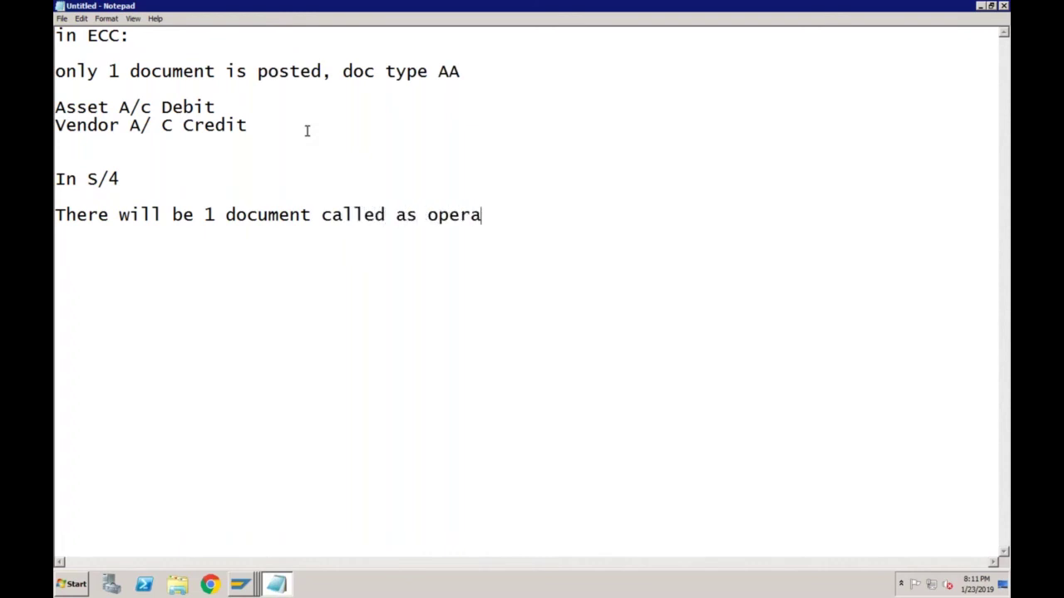
text(tion document)
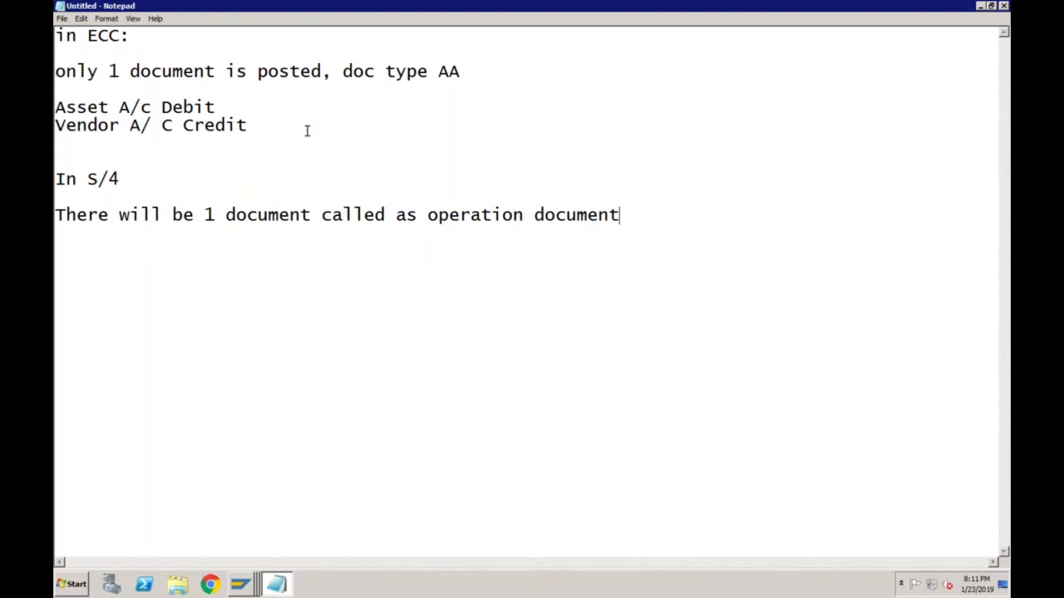
text(, with doc tye)
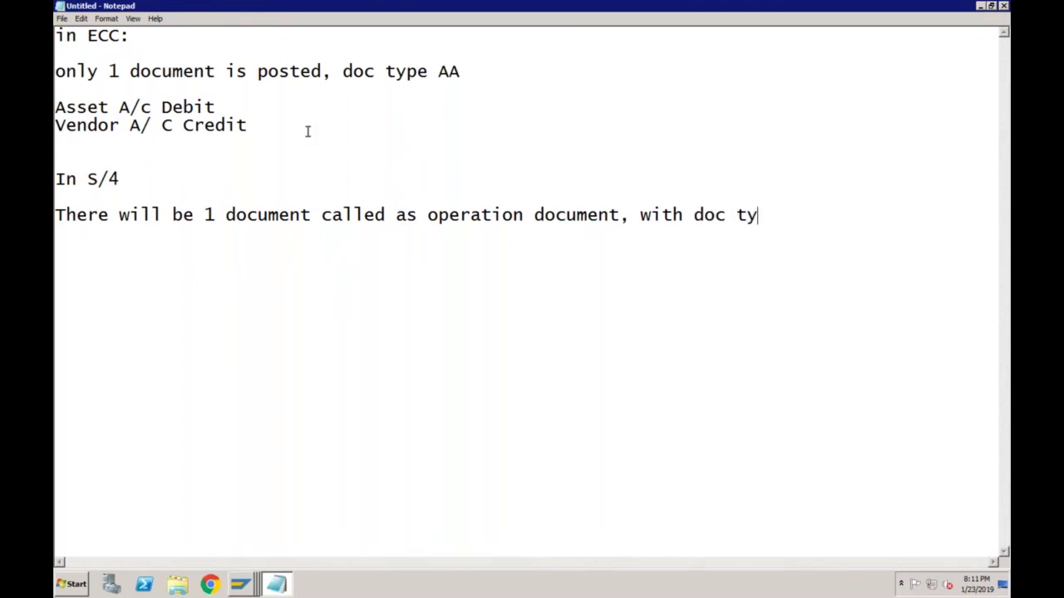
key(BackSpace)
text(pe KR)
Below the operation document line, write the entry "Technical Clrg A/c Dr" and "Vendor Credit" on two consecutive lines.
key(Return)
key(Return)
text(Tech)
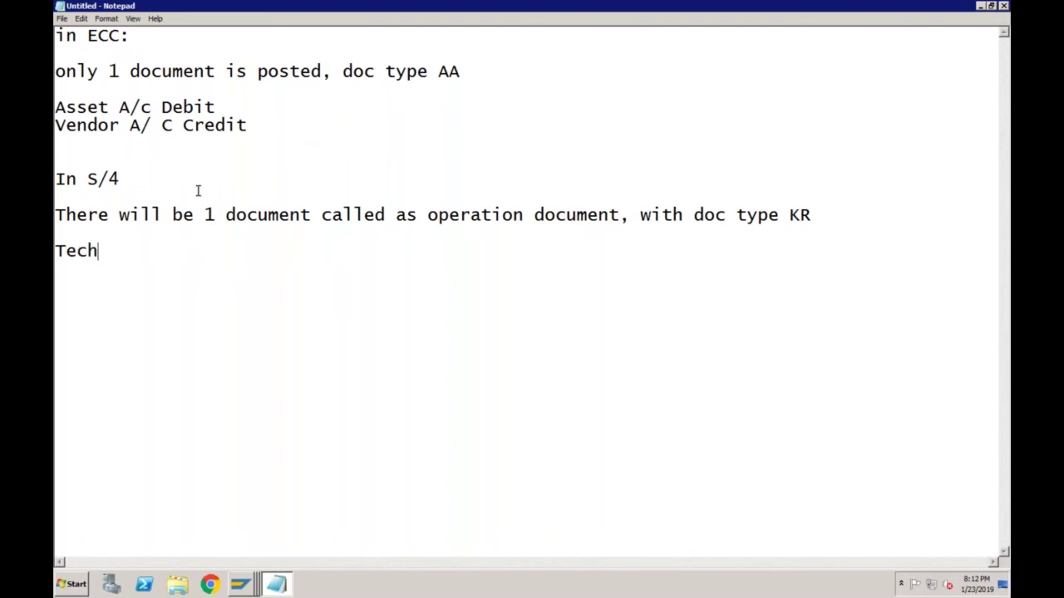
text(nical Clr)
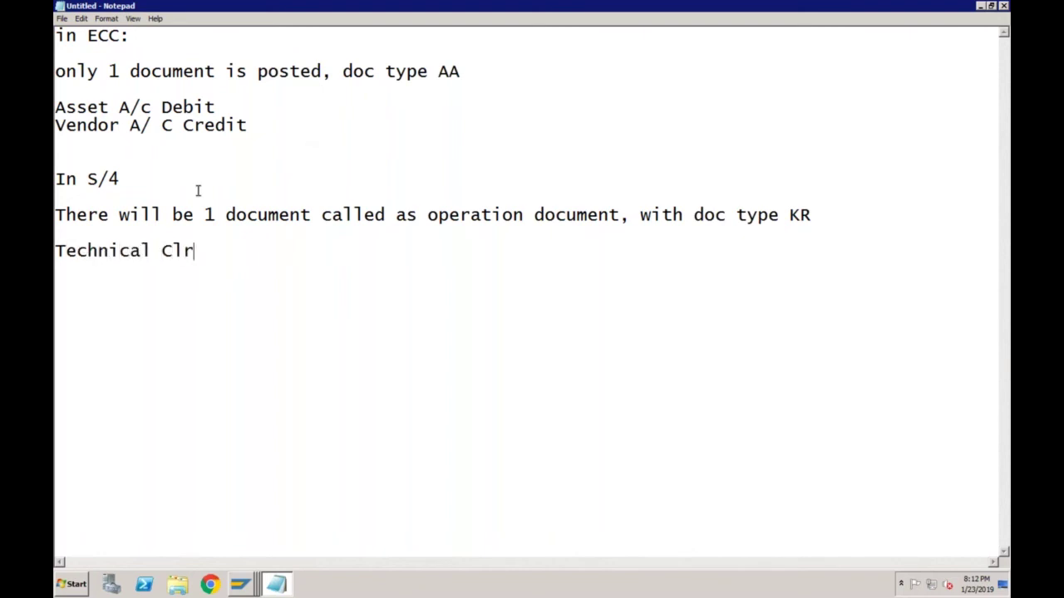
text(g A/c Dr)
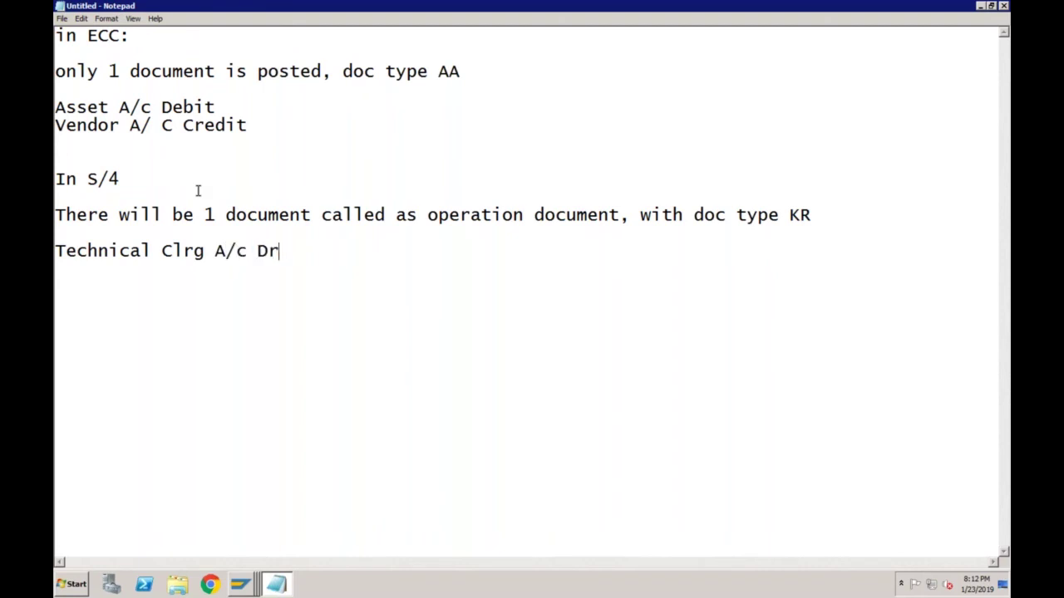
key(Return)
text(Vendor )
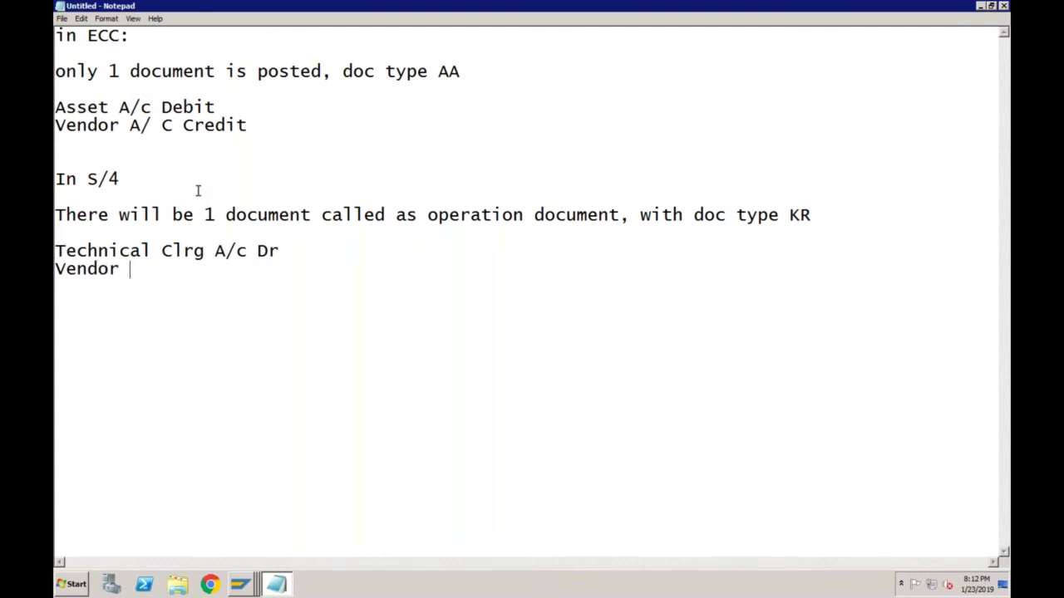
text(Credit)
key(Return)
key(Return)
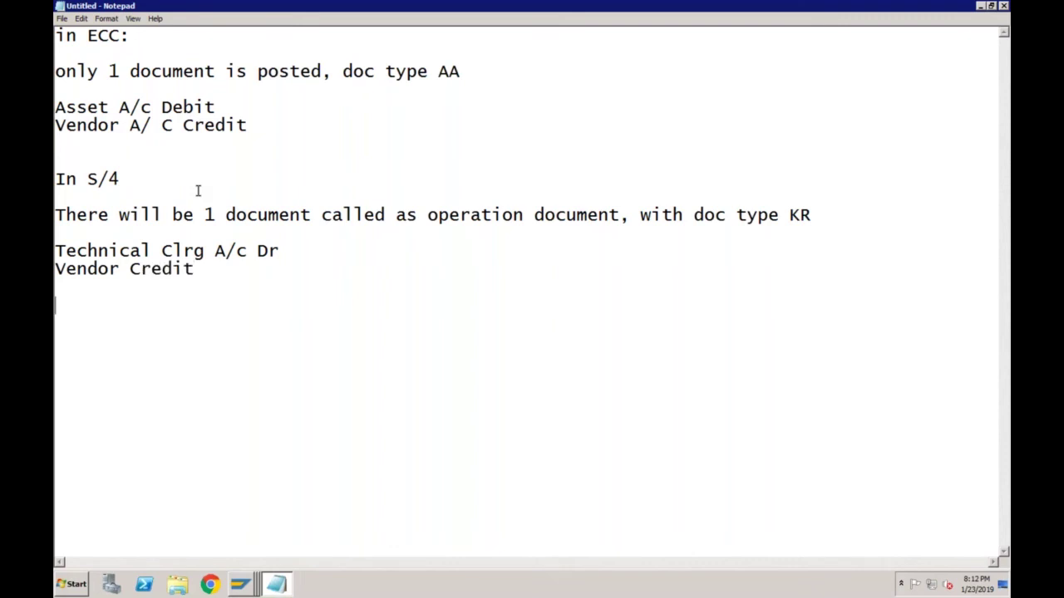